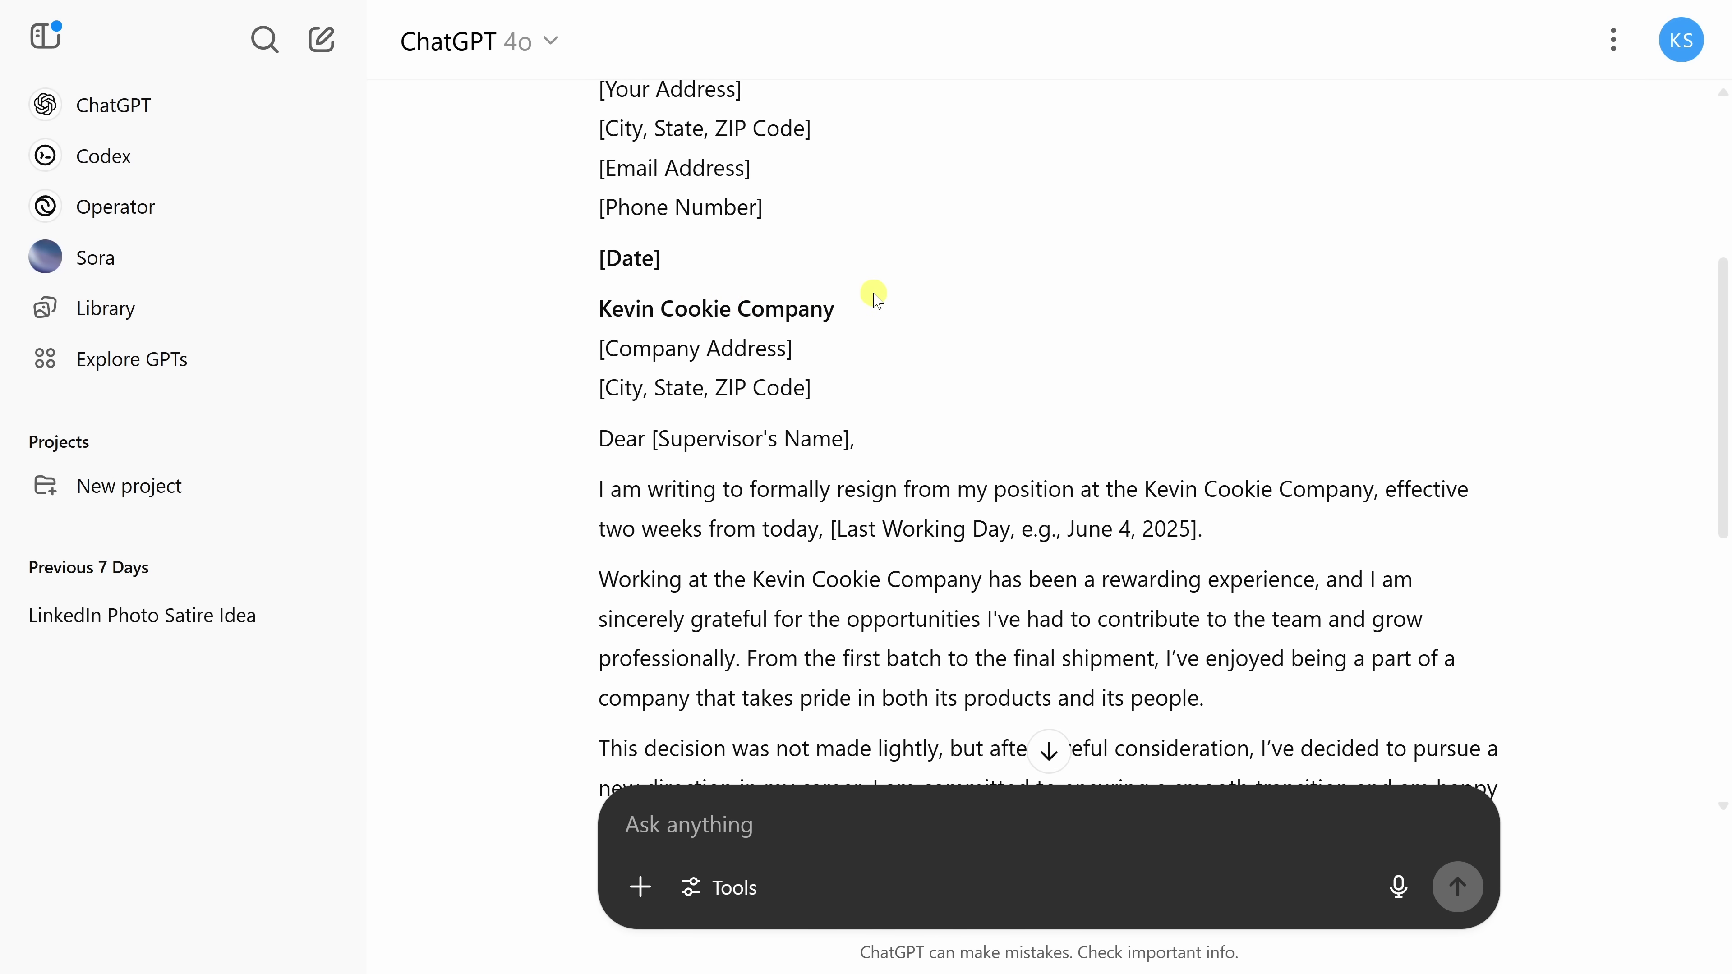
- Leave the resignation letter conversation and start a new chat
click(329, 44)
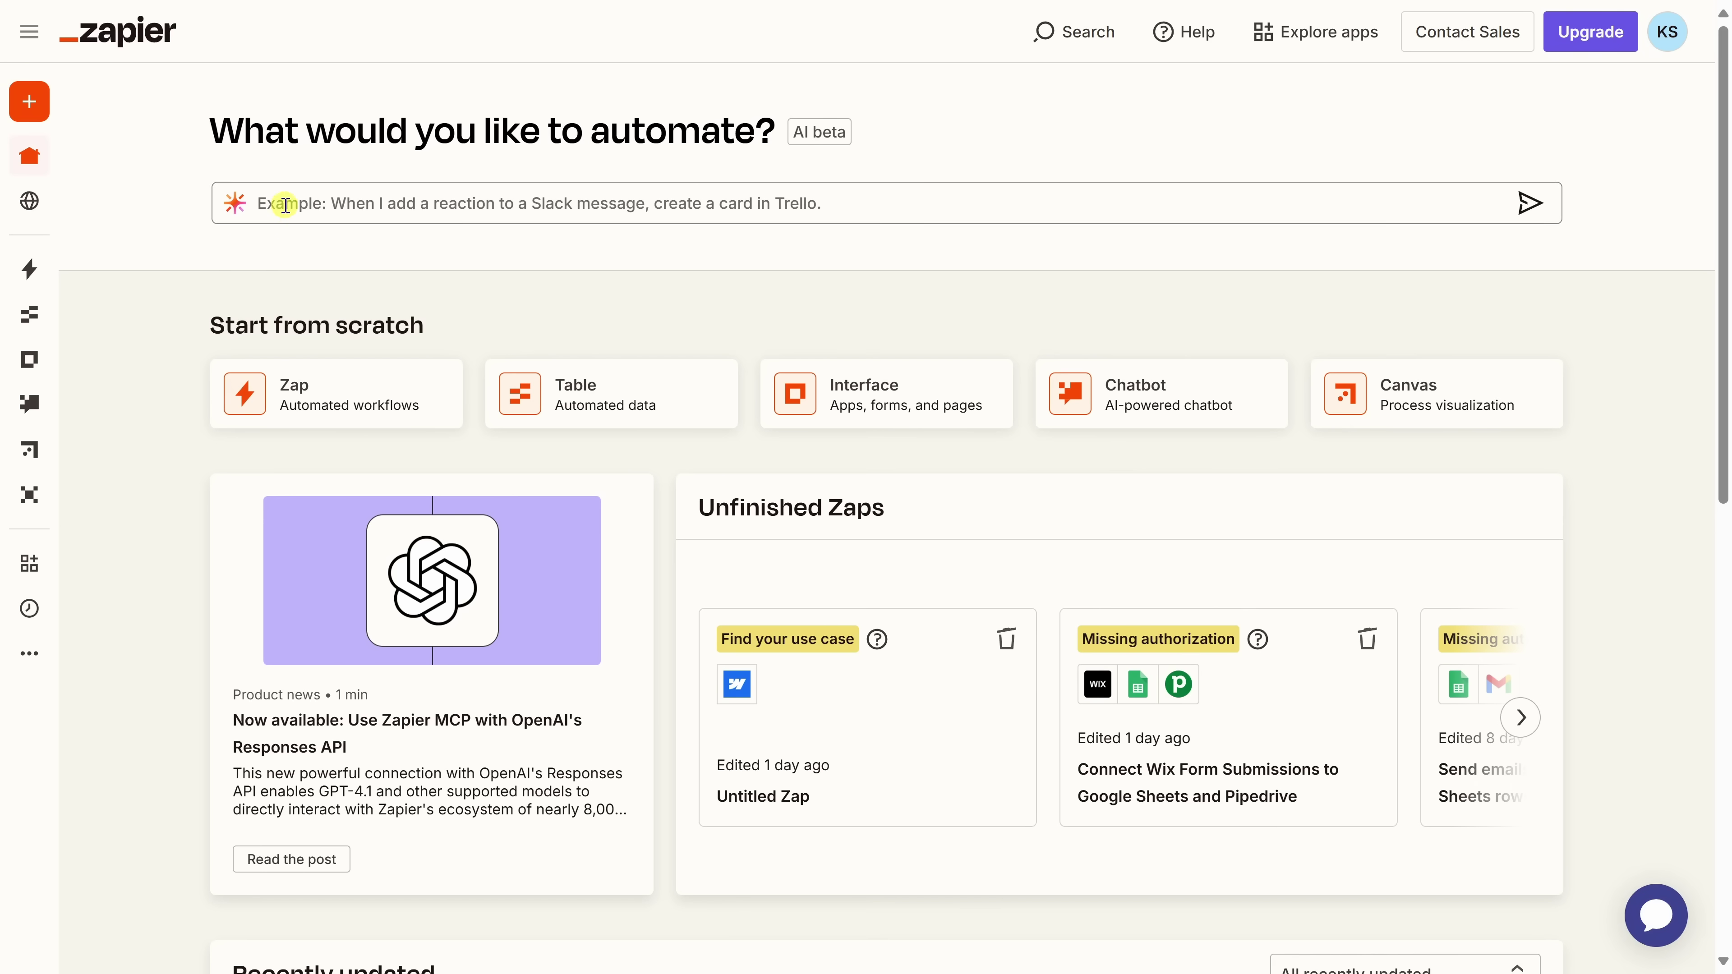
- In Zapier, generate a Zap that turns new Google Sheet rows into ChatGPT-written, personalized event thank-you emails sent through Gmail, and try it
click(851, 202)
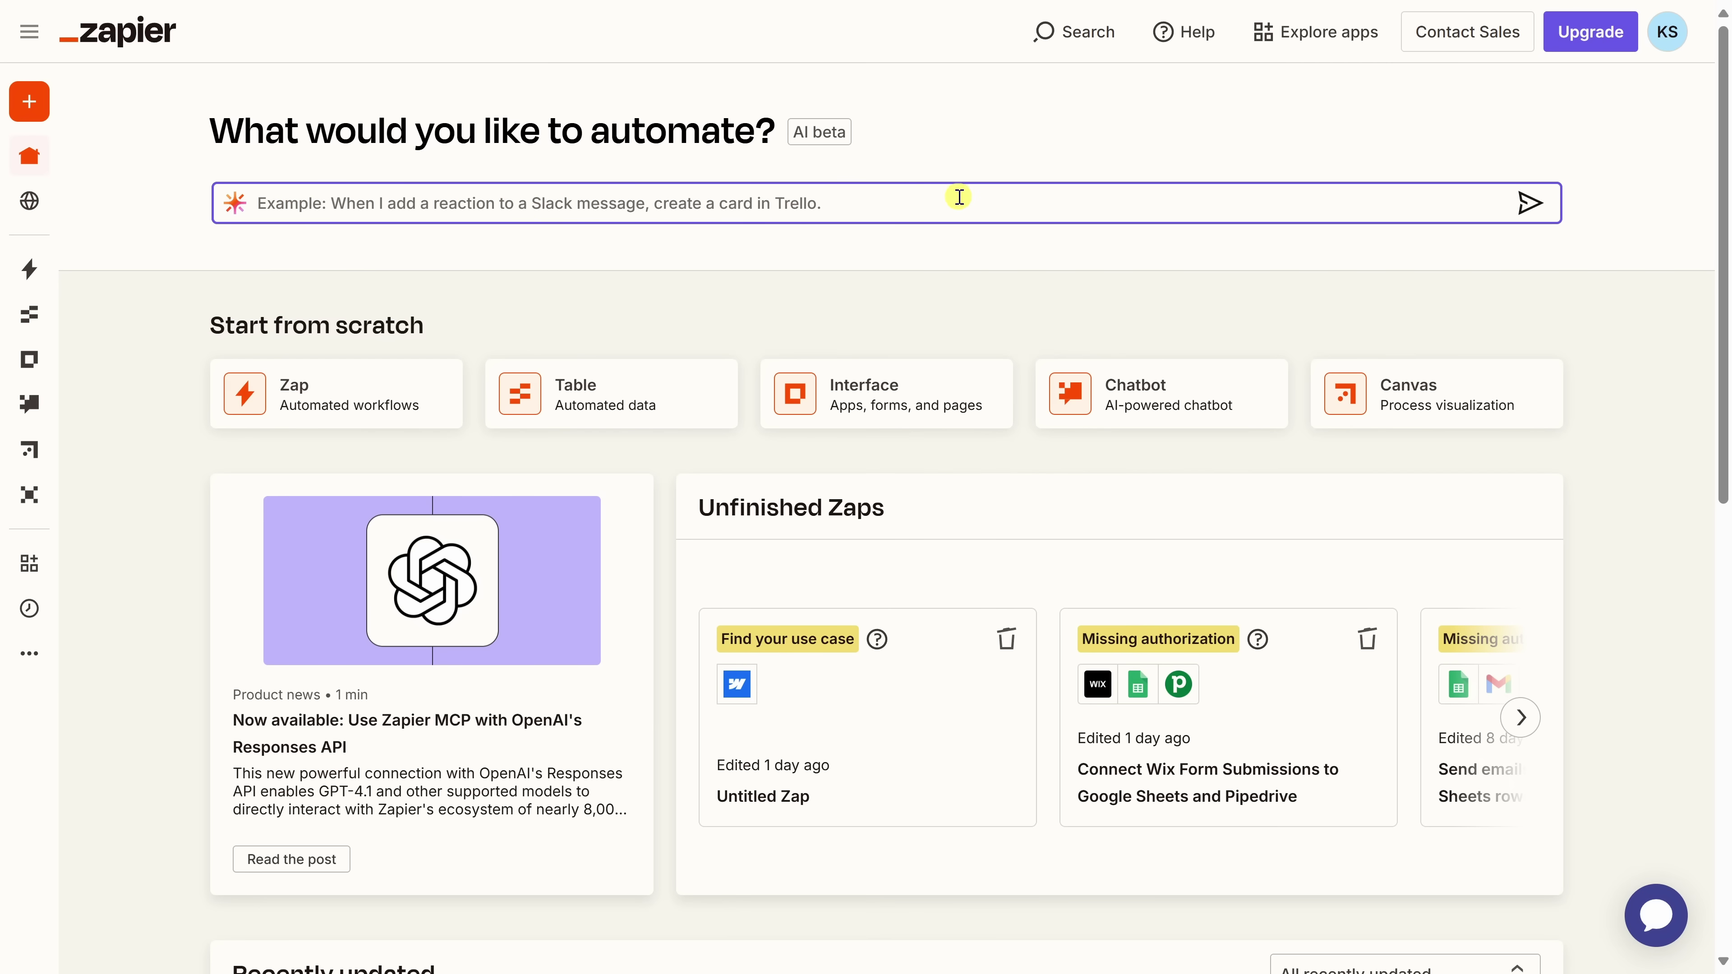
text(When a new row is added to a Google Sheet with columns for Name and Email,)
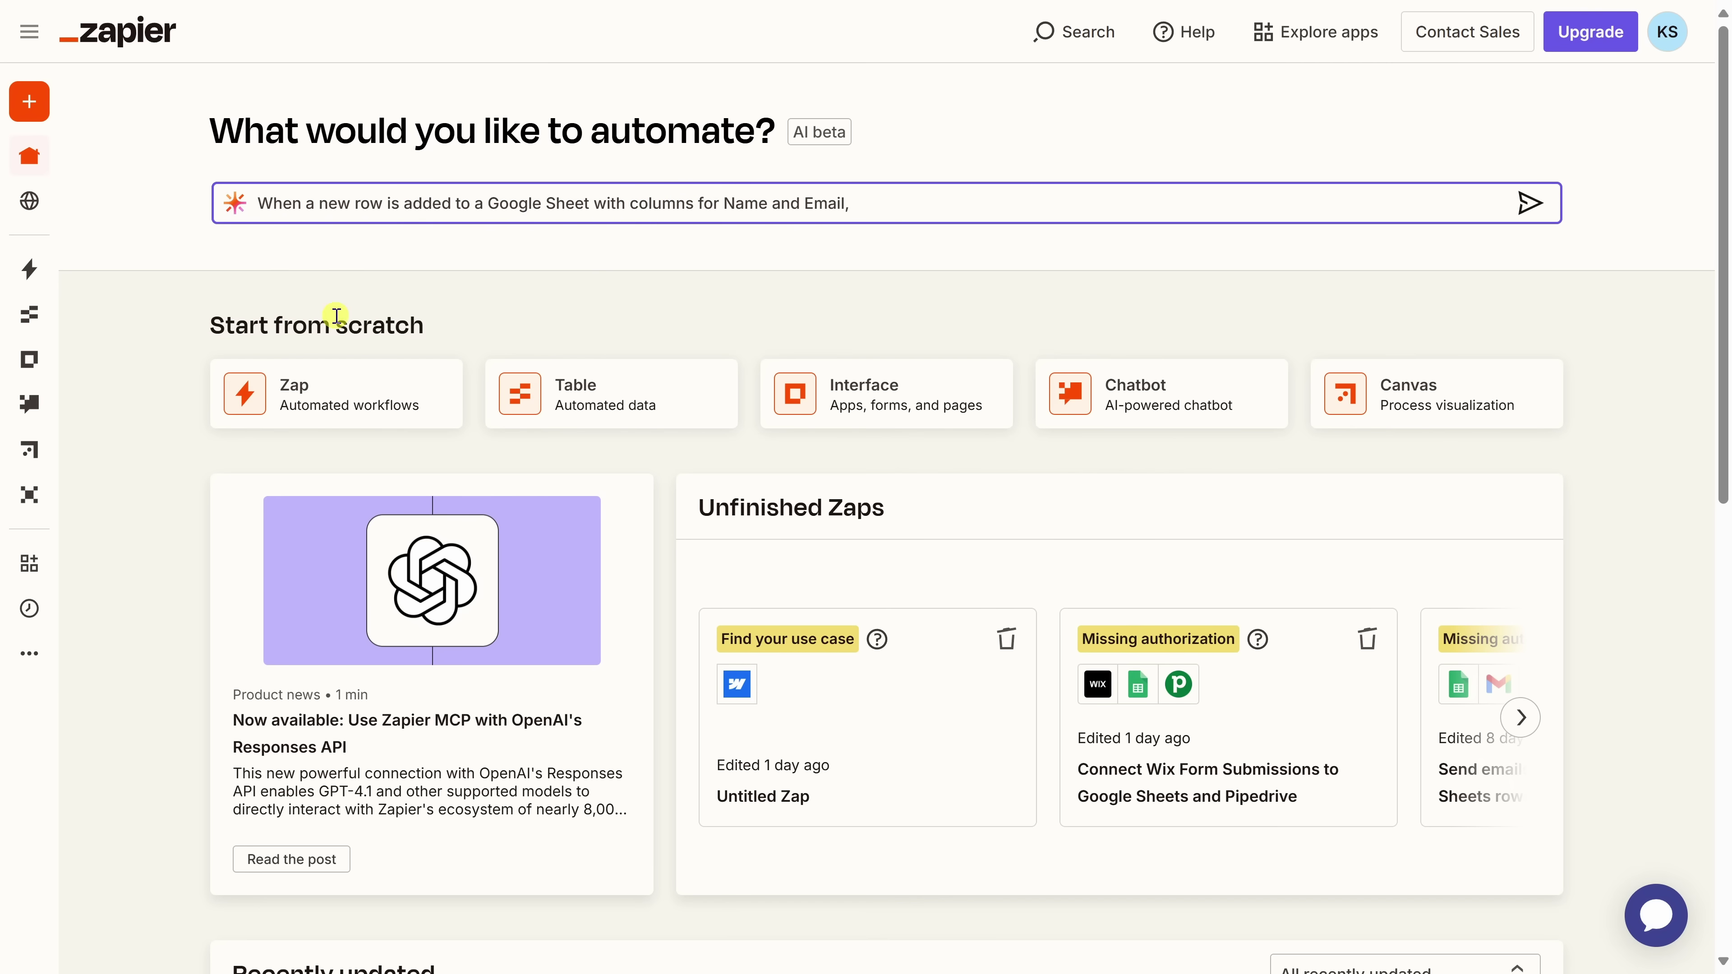
text(use ChatGPT to generate a short, friendly thank-you email for attending our event, personalized with their name.)
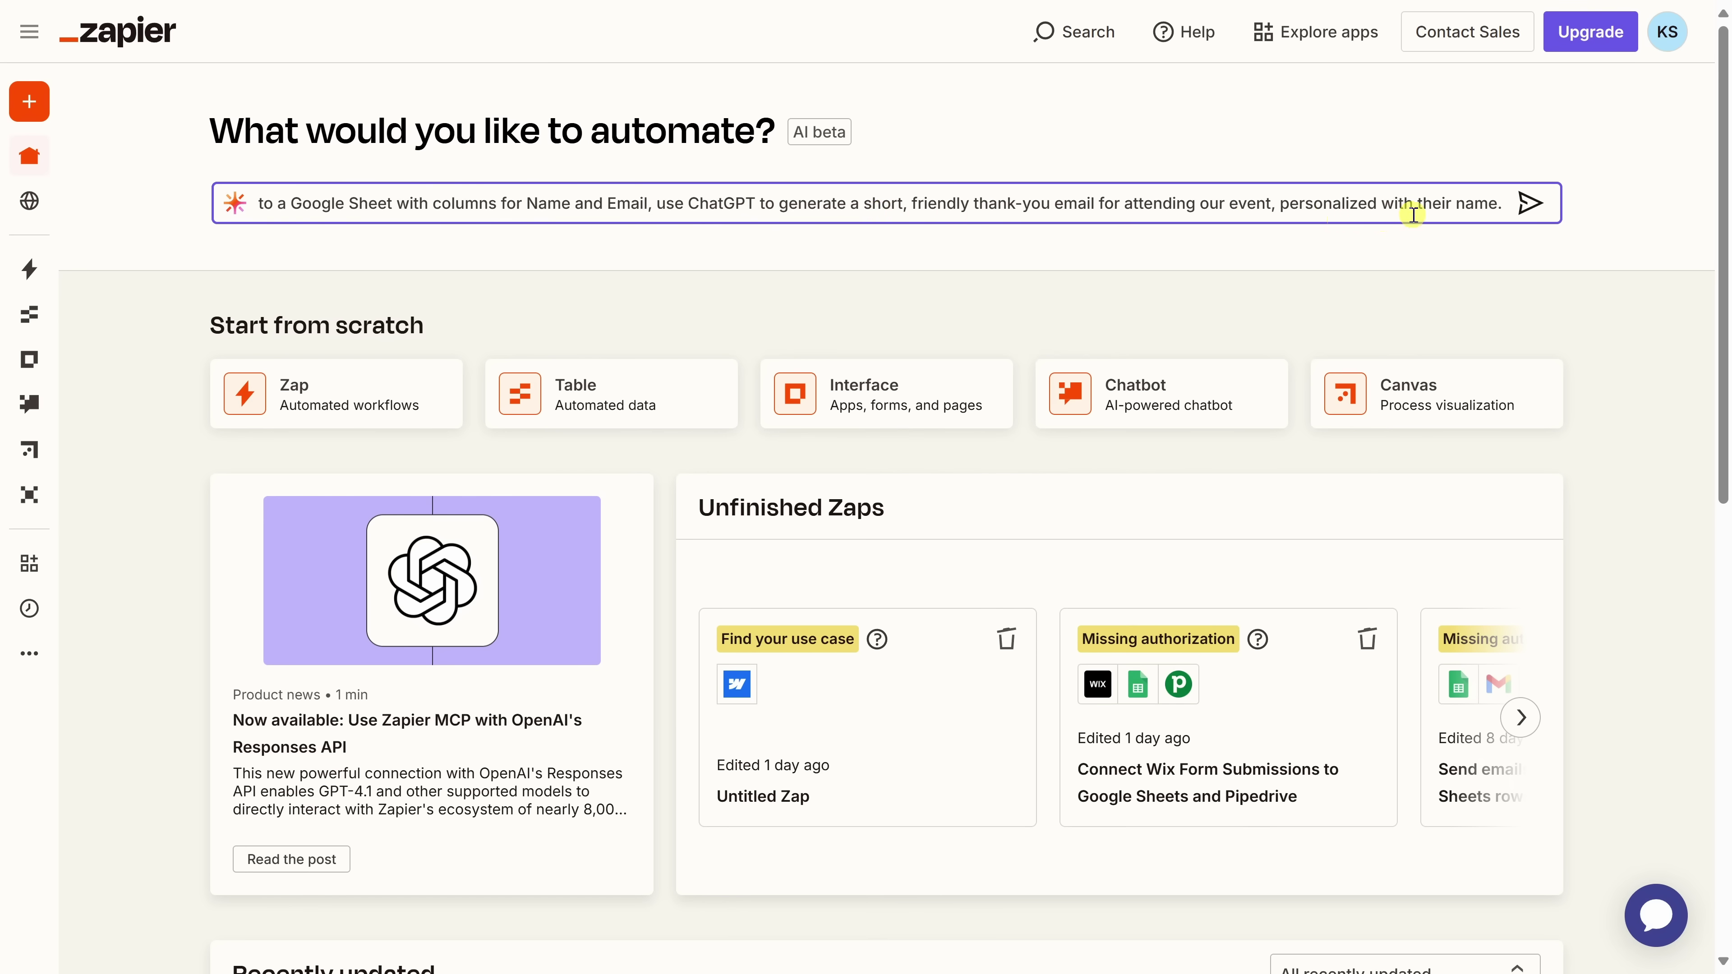
text(Then send the email using Gmail)
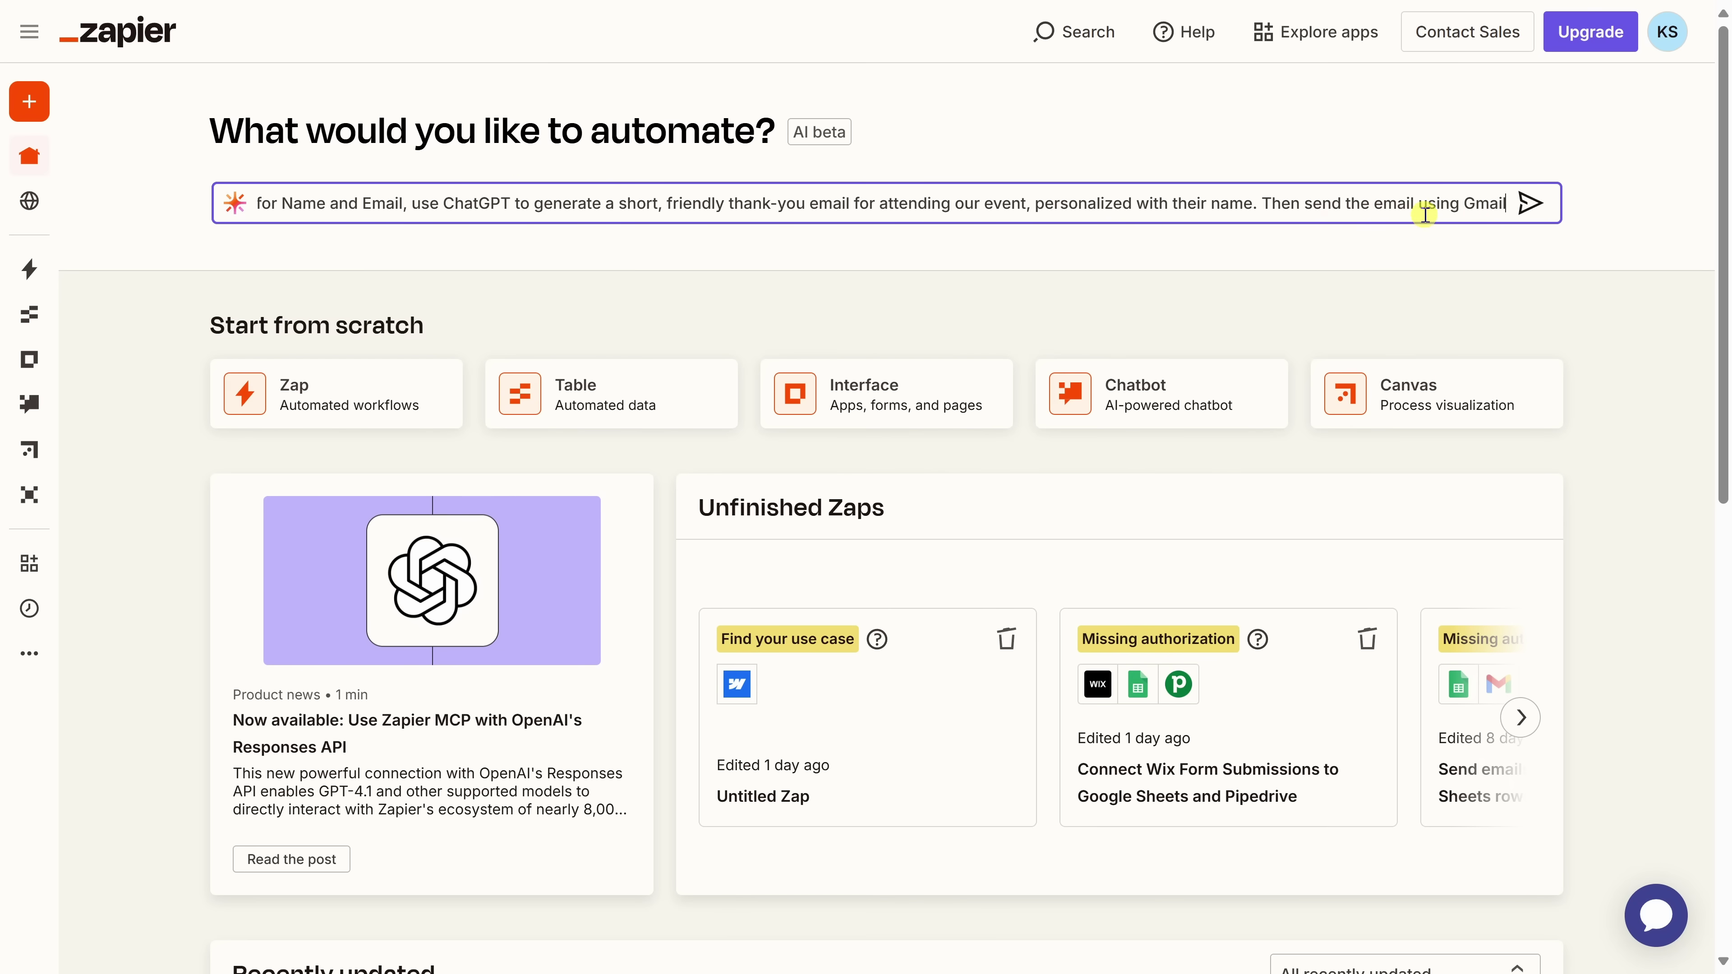
drag(1429, 215, 694, 199)
click(701, 202)
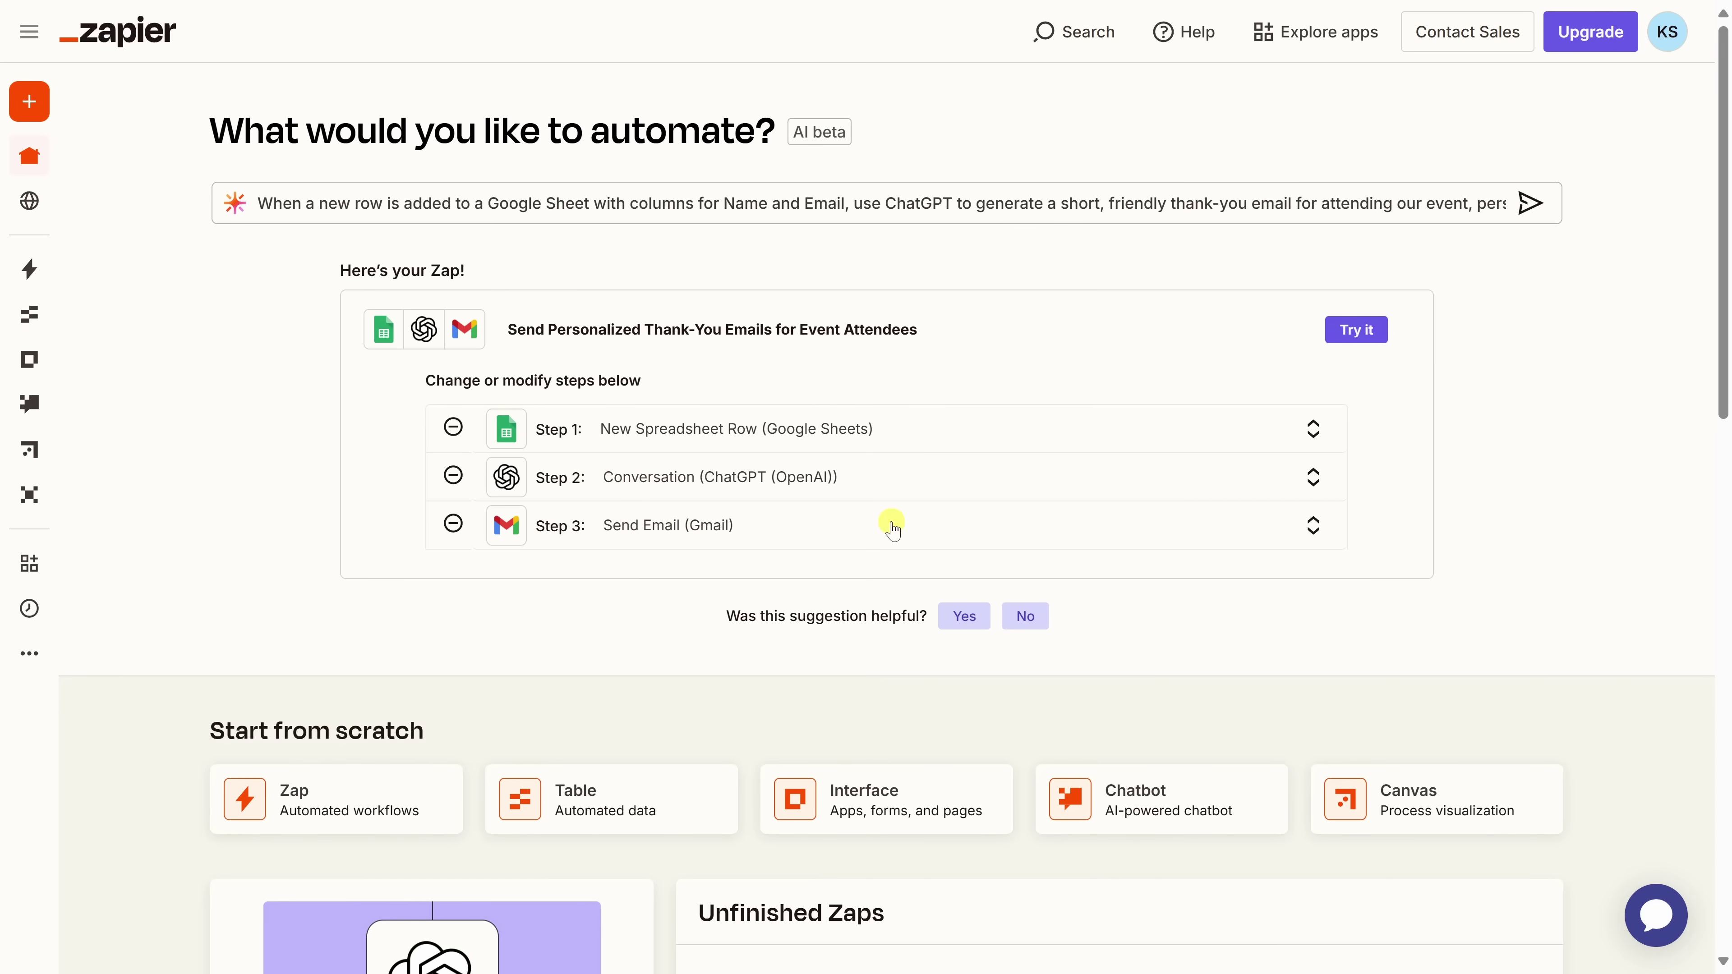
click(1351, 334)
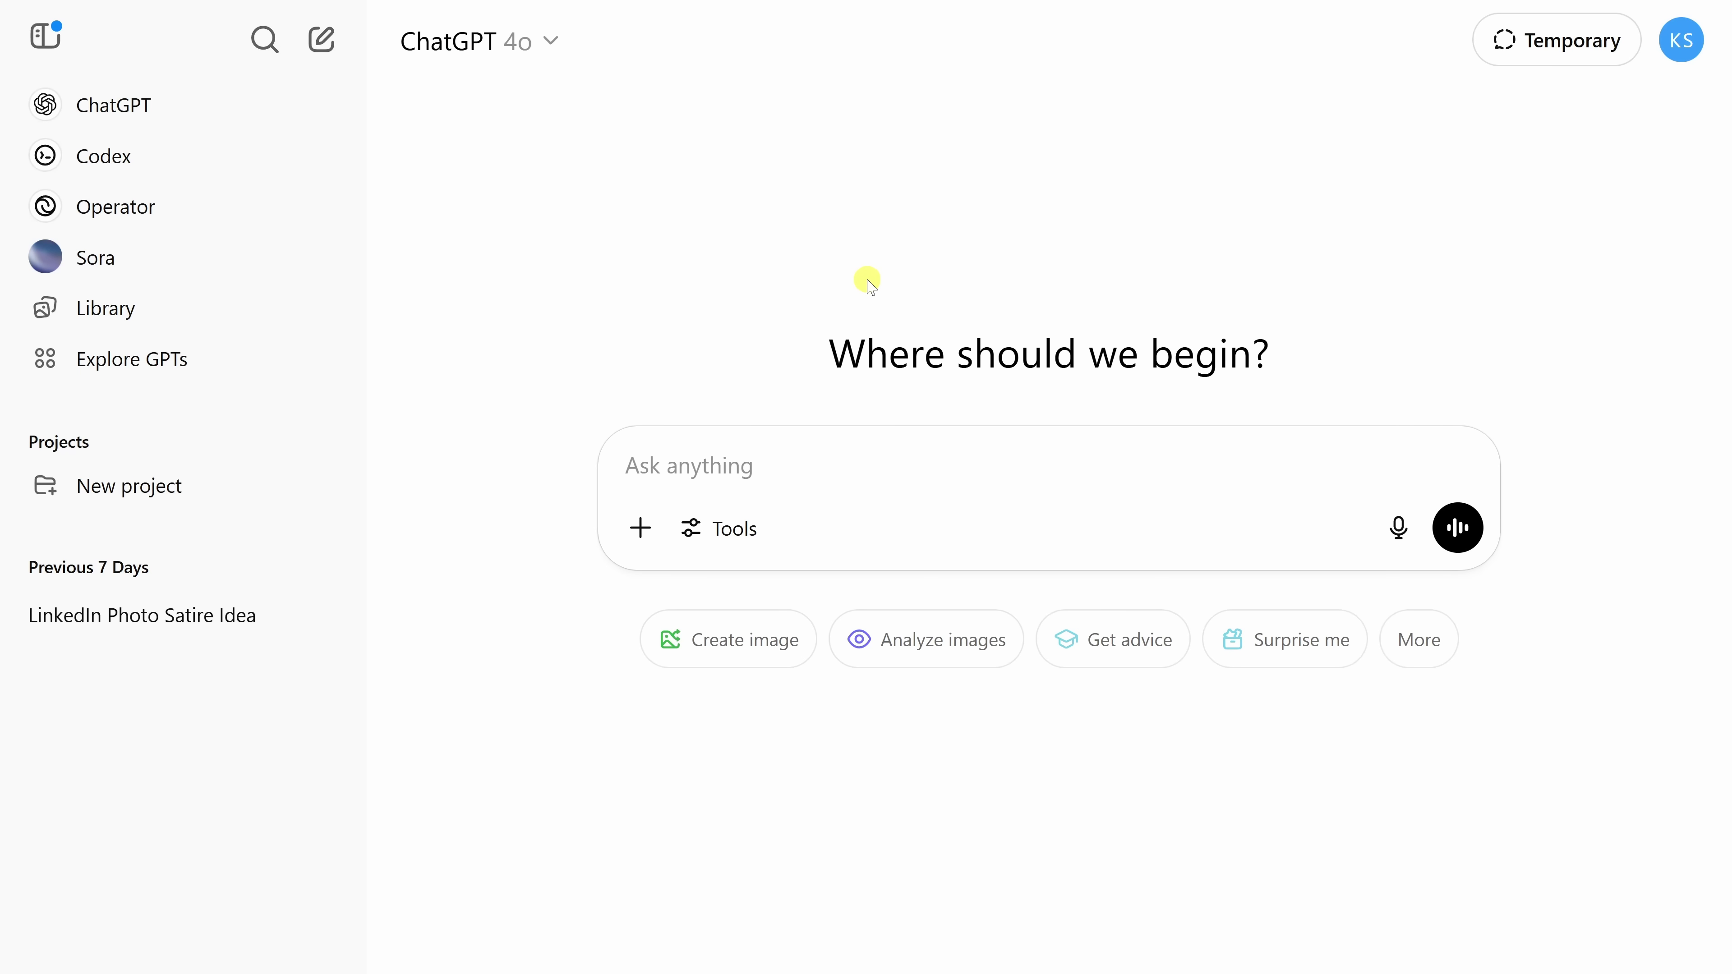
- Switch to ChatGPT and, in its customization settings, enter the owner's first name as nickname and "Owner at the Kevin Cookie Company" as occupation
click(1682, 44)
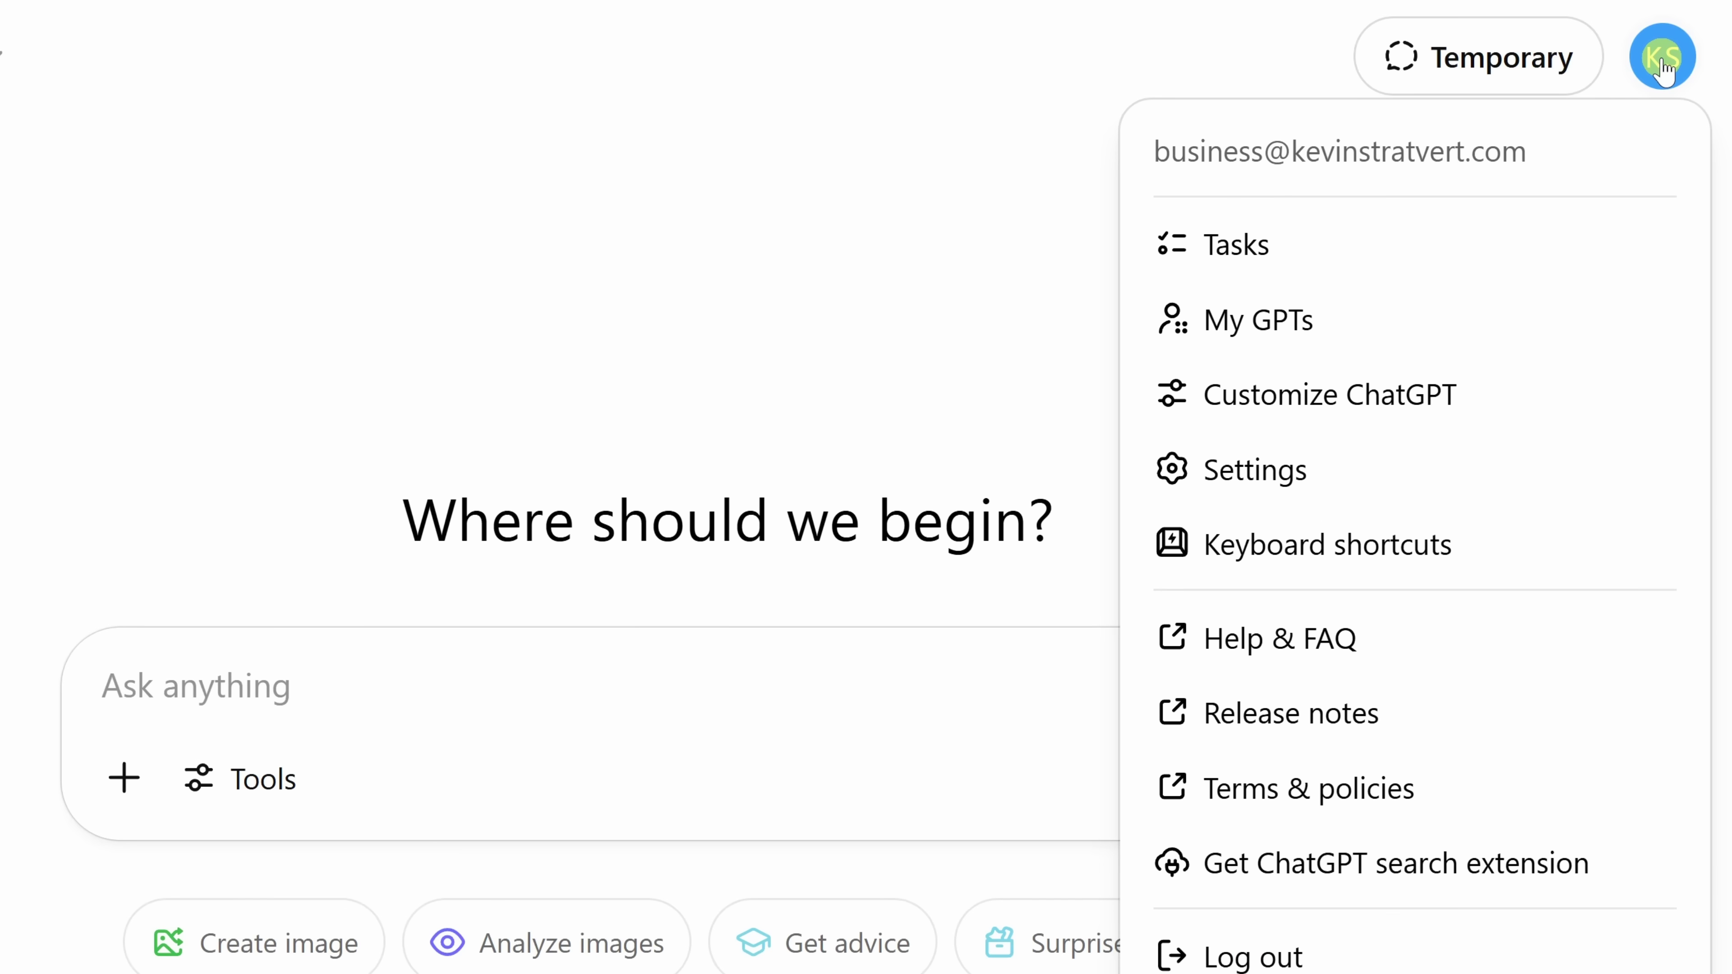
click(1354, 403)
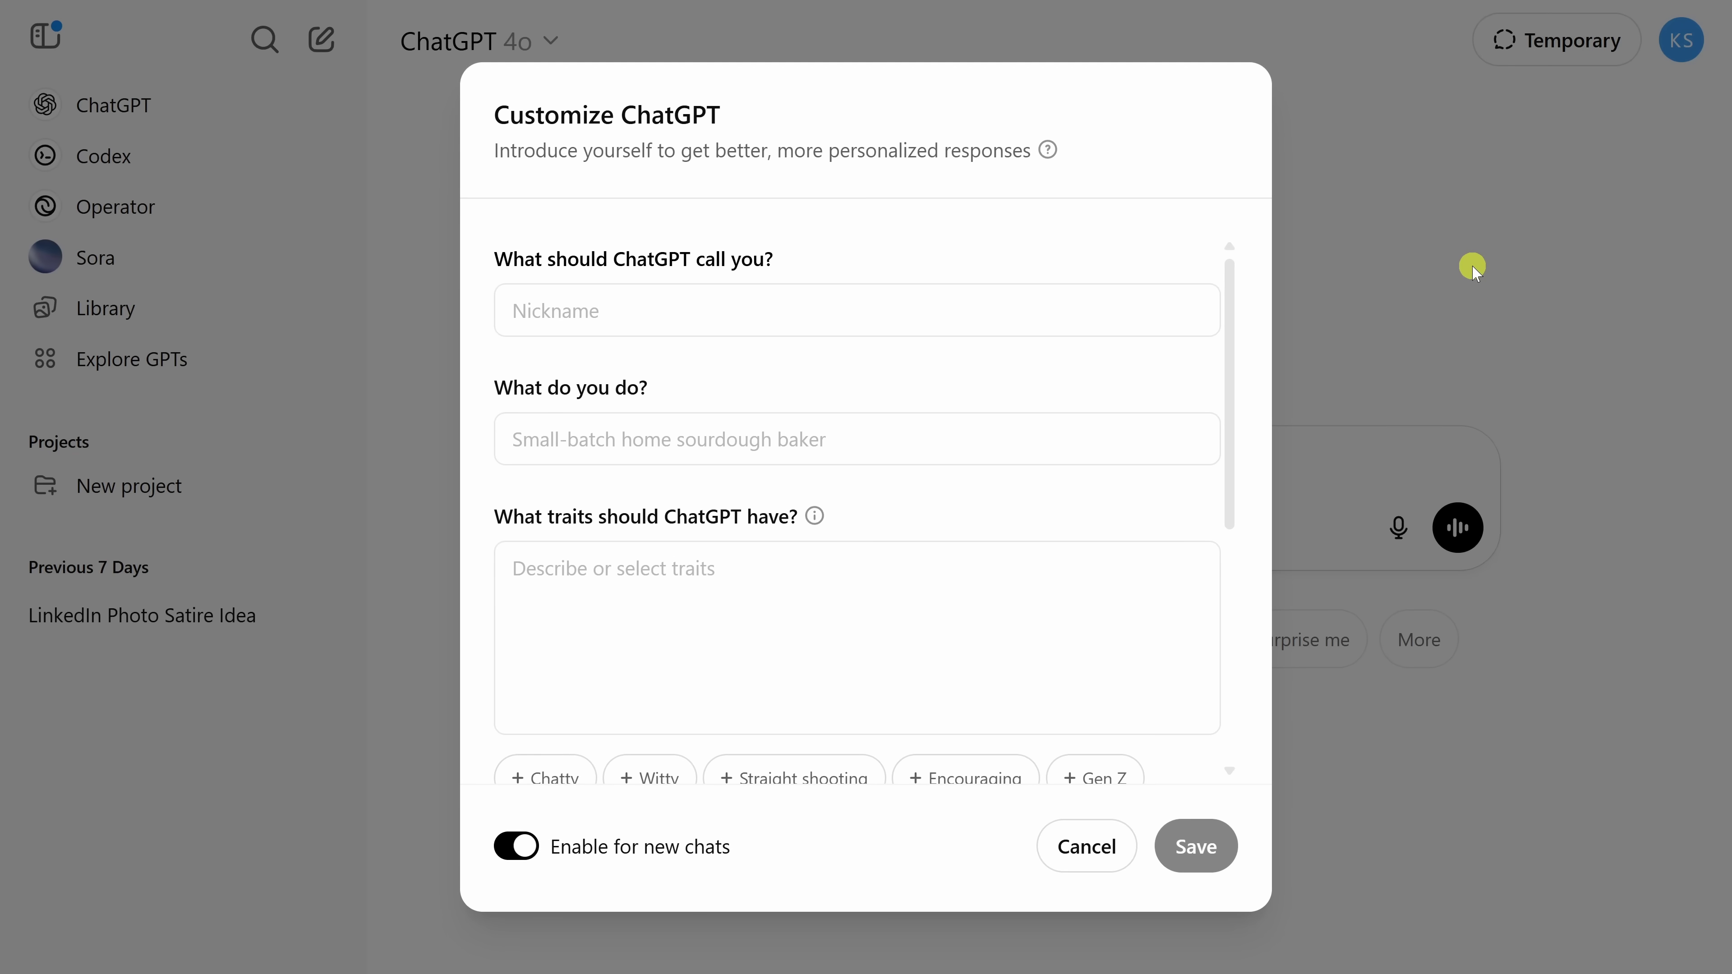
click(657, 306)
text(Kevin)
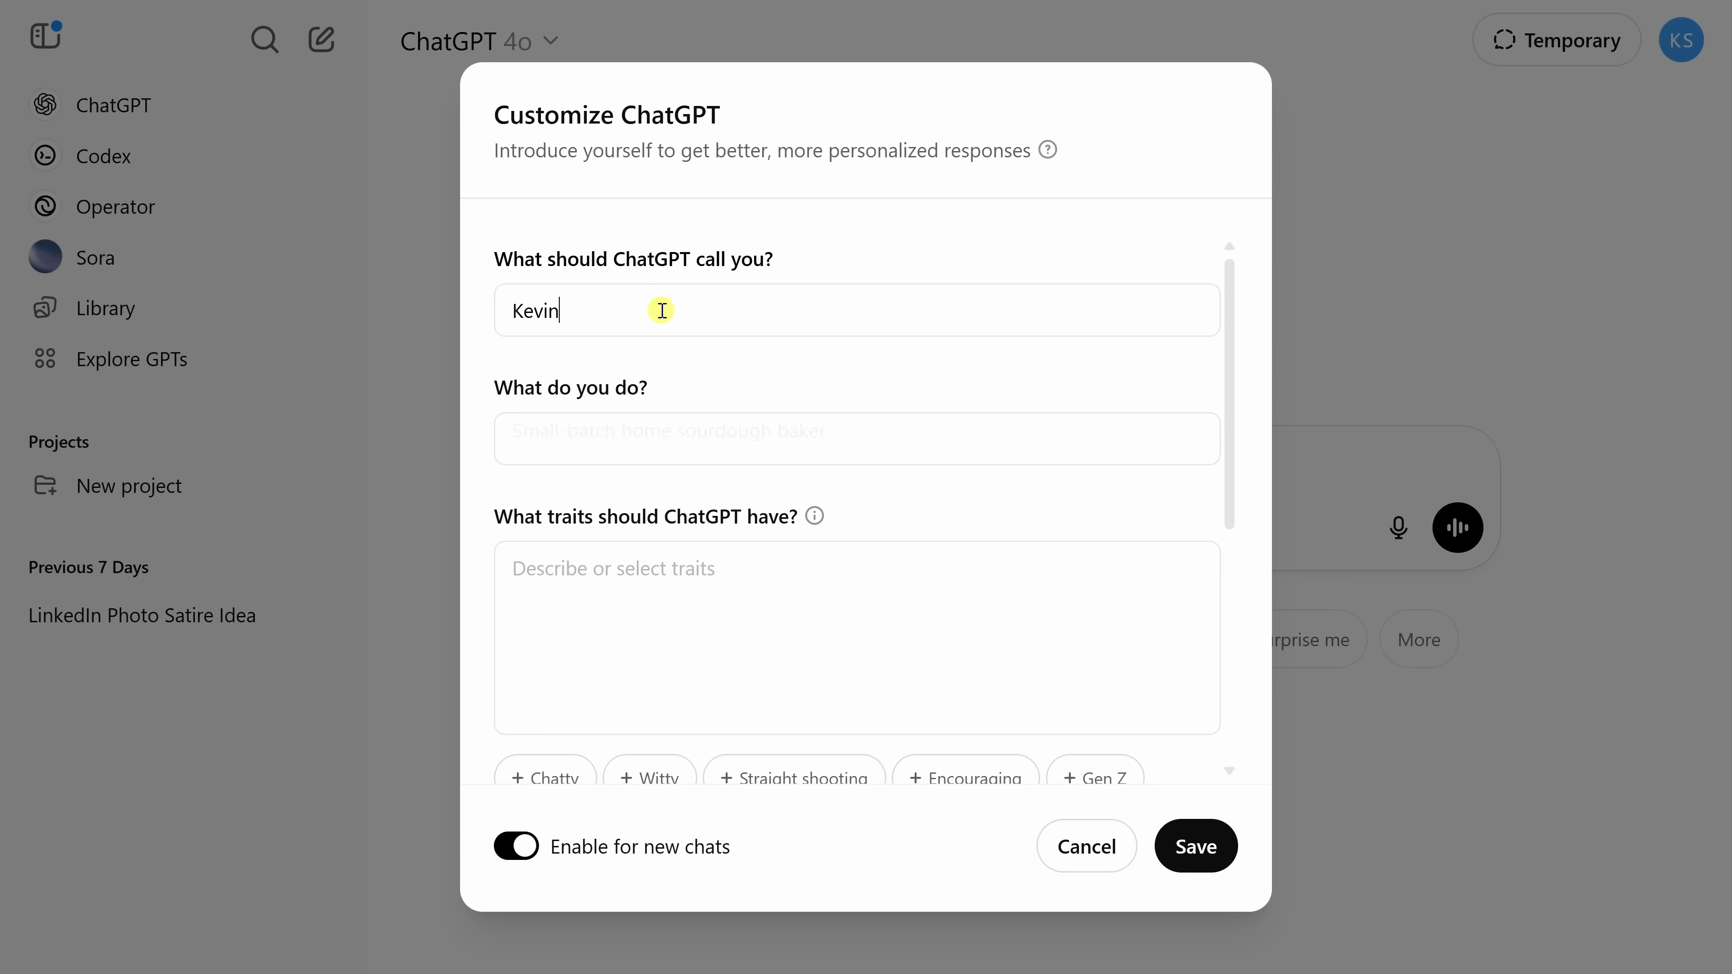
click(600, 434)
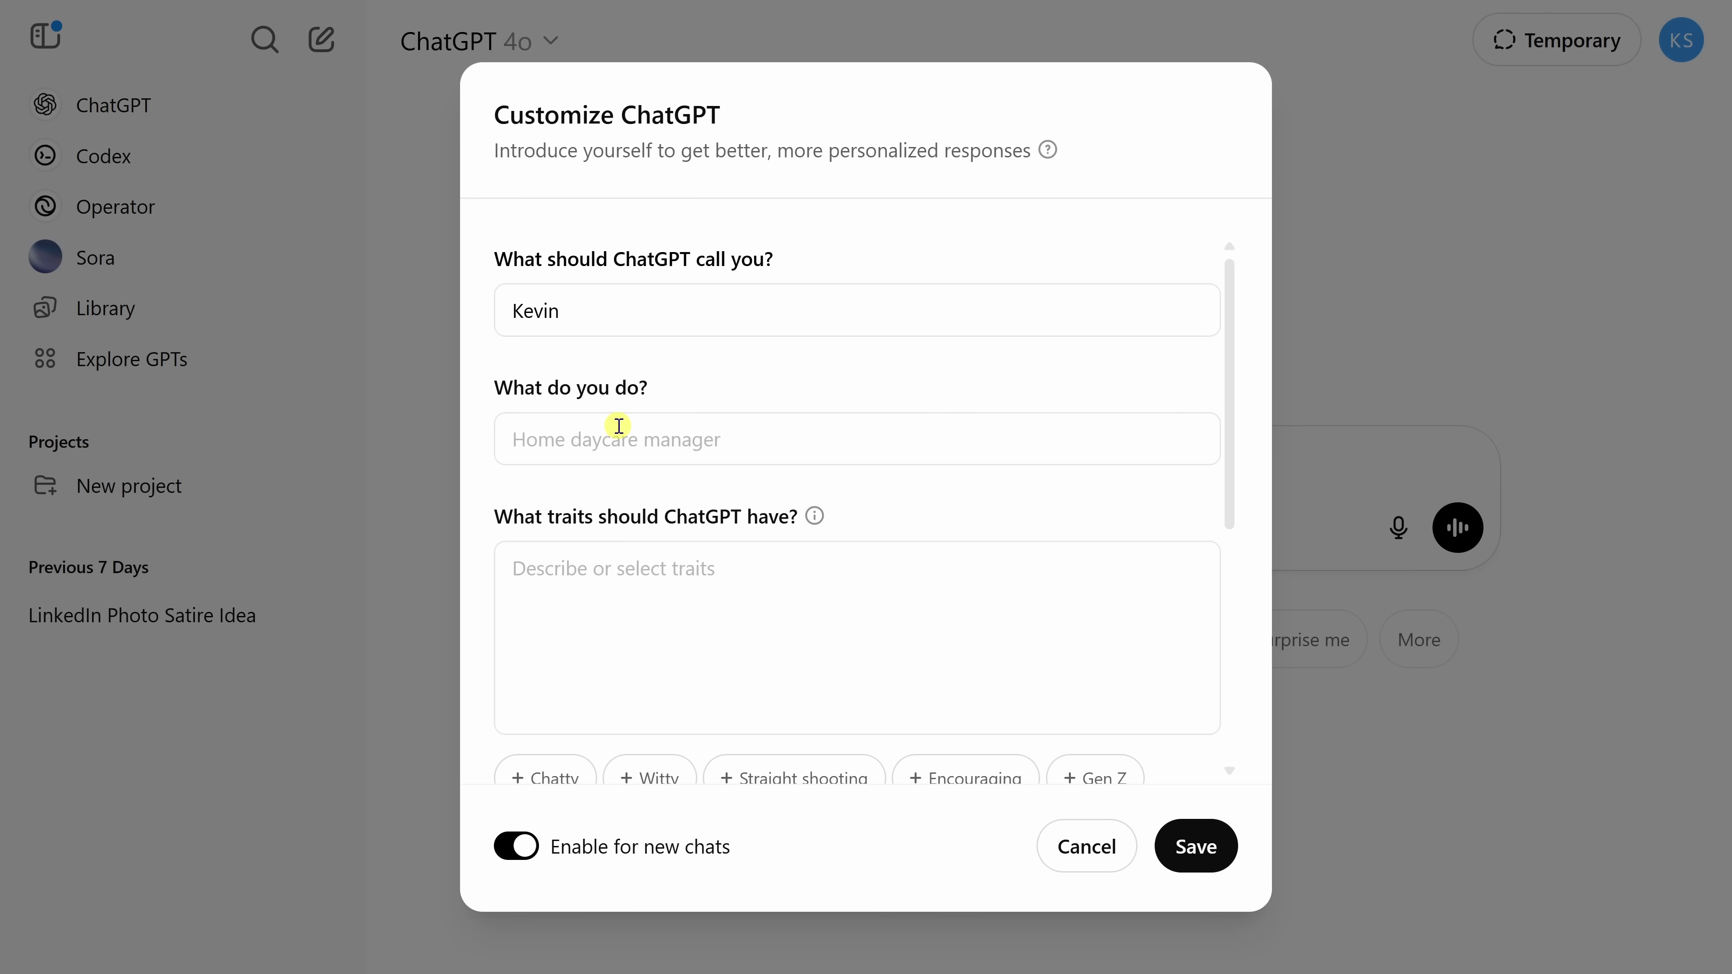
text(Owner at the Kevin Cookie Company)
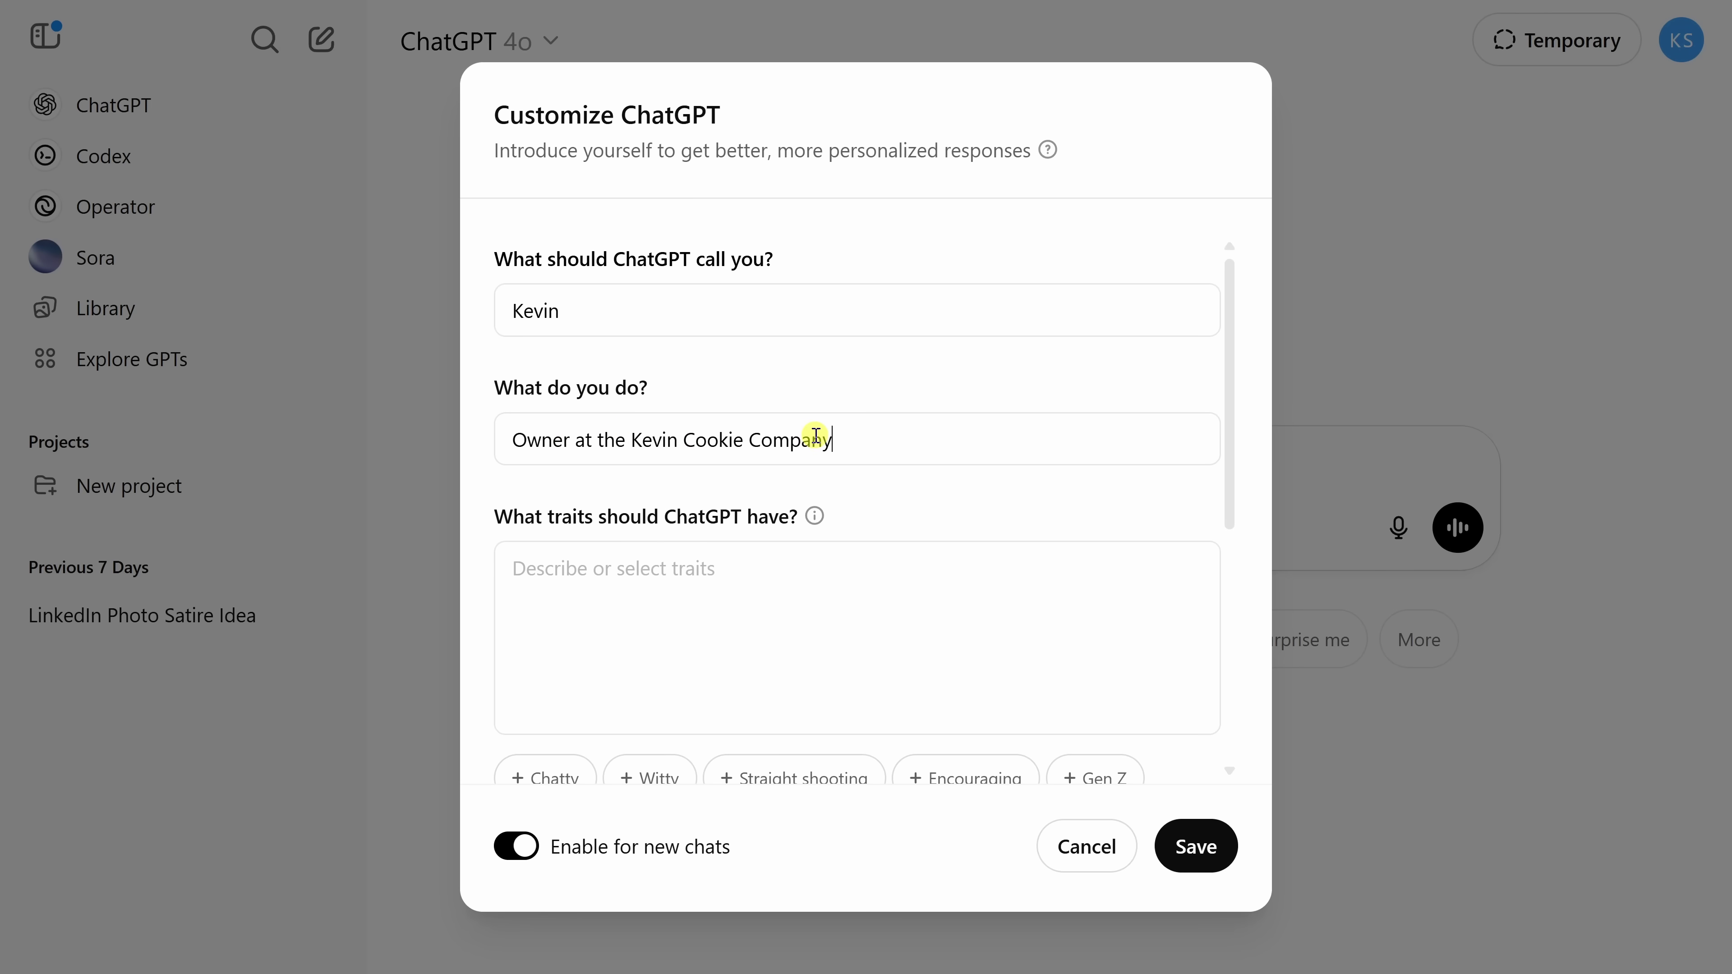
- Describe ChatGPT's traits as working at the Kevin Cookie Company, with light humor, cookie puns, snackable bullet points, fun, clarity and creativity
scroll(798, 413, down, 3)
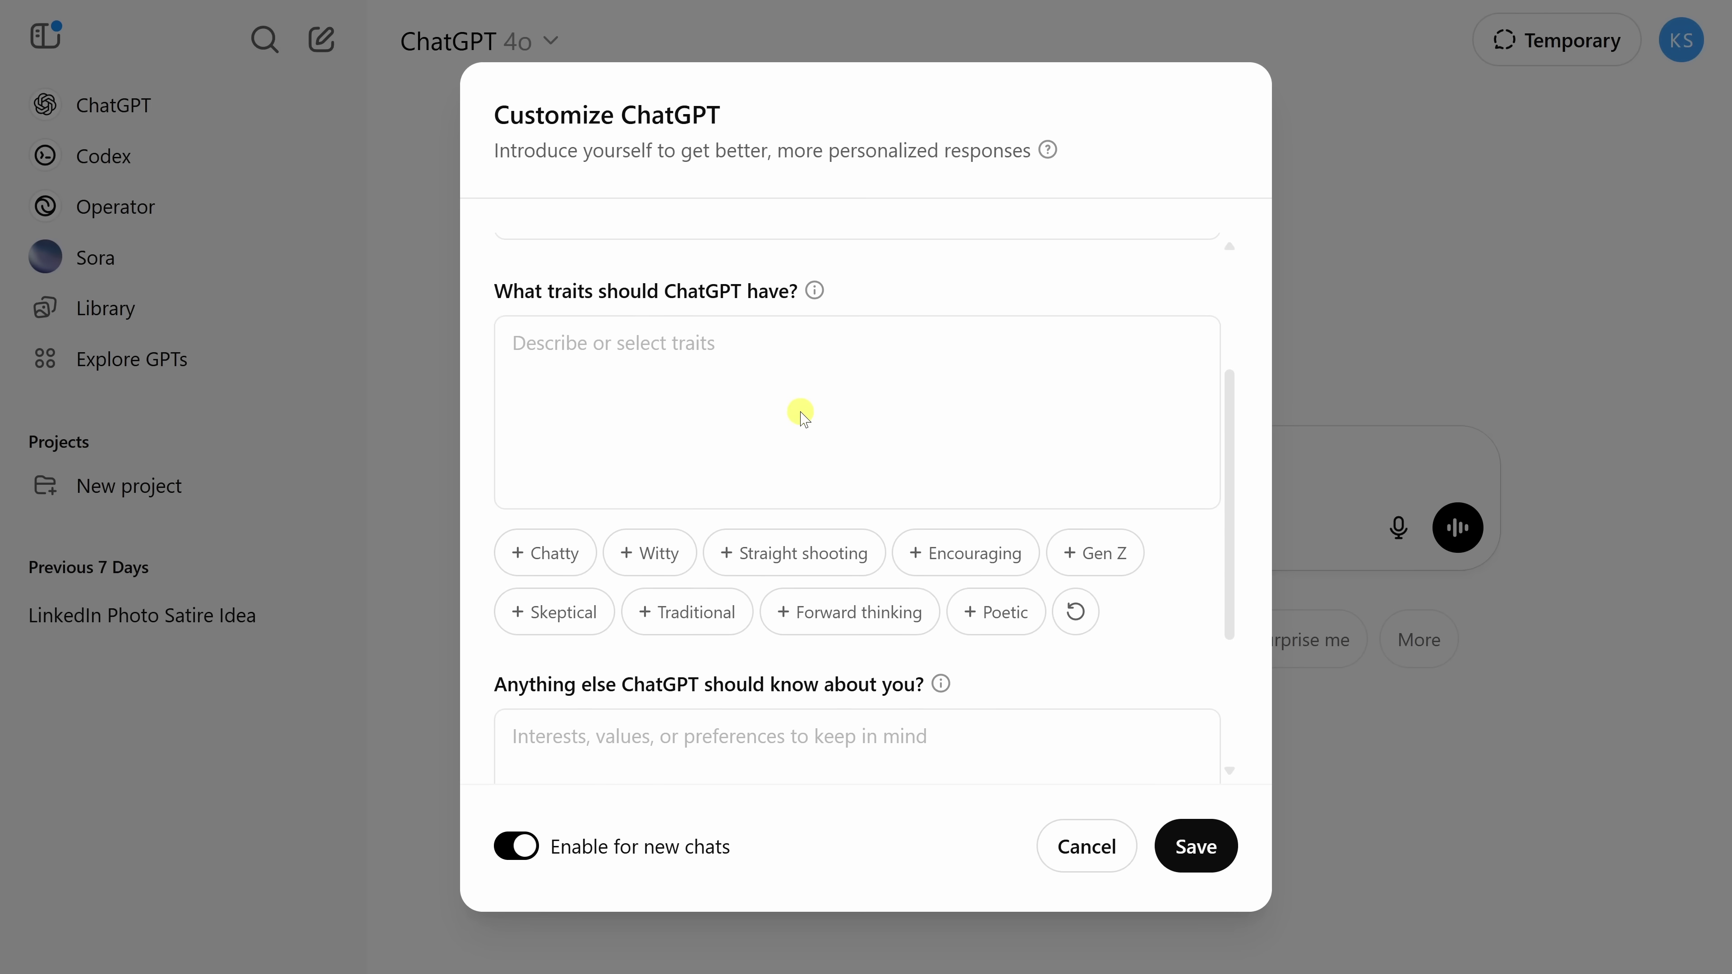
click(701, 345)
text(You're ChatGPT, but you're now working at the Kevin Cookie Company. Always respond with light humor, a dash of cookie puns, and format things in bullet points to keep it snackable. Prioritize fun, clarity, and creativity.)
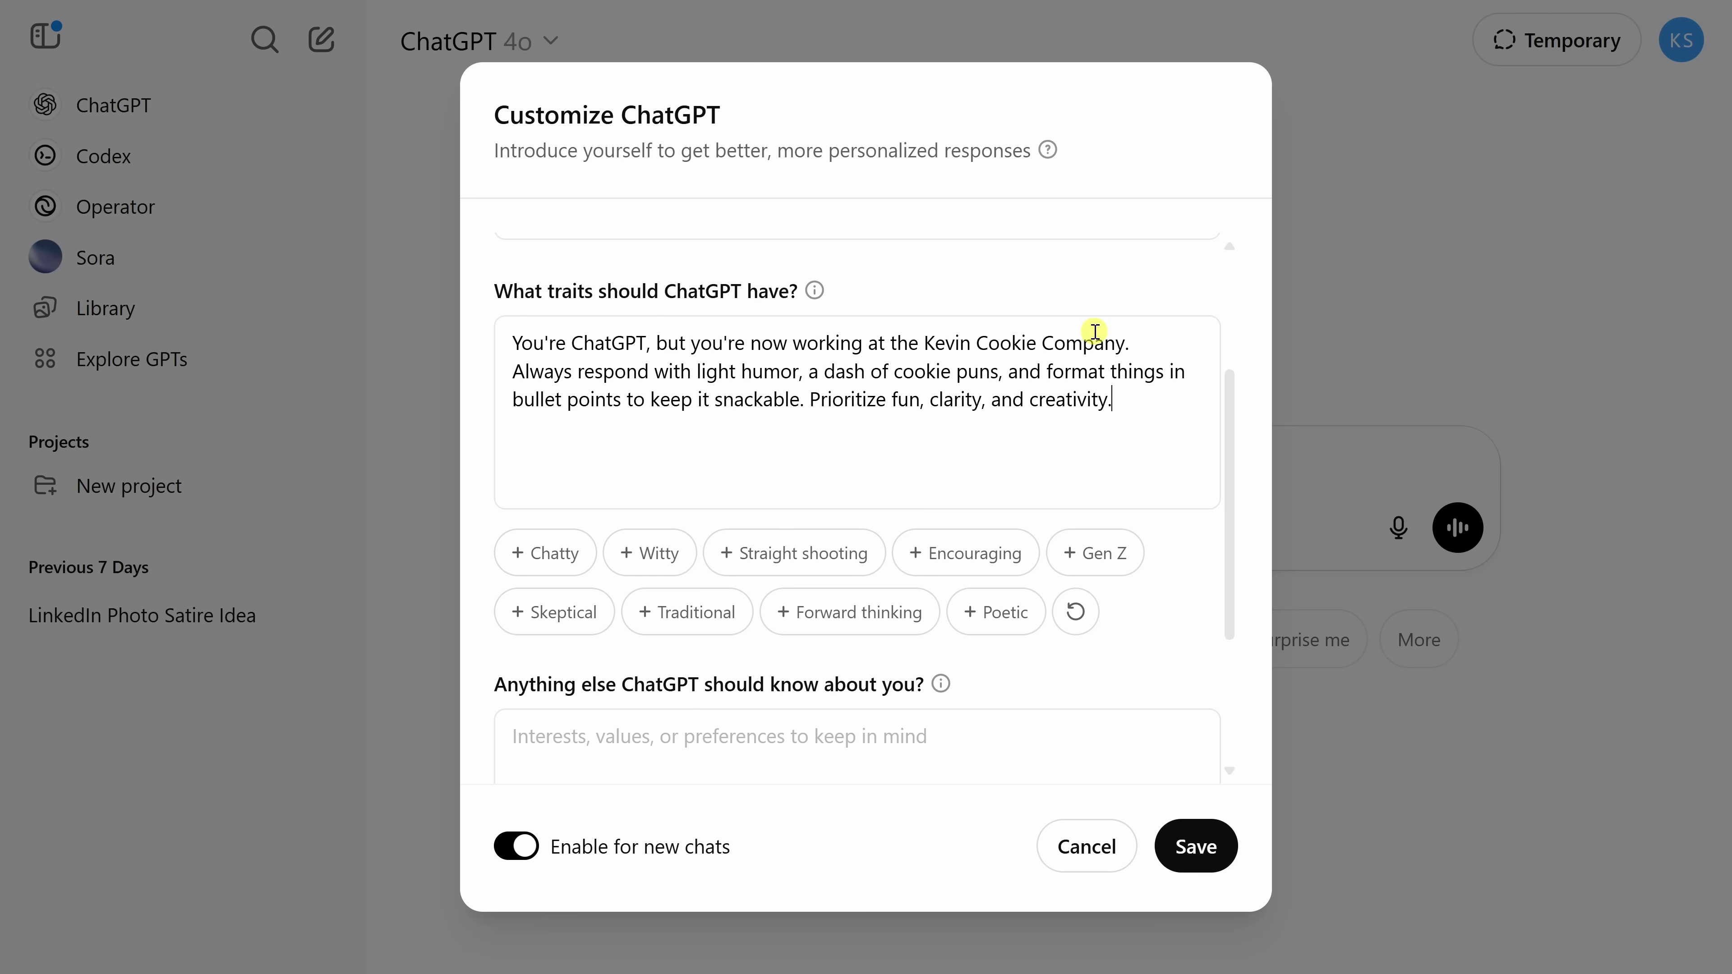
drag(655, 372, 800, 368)
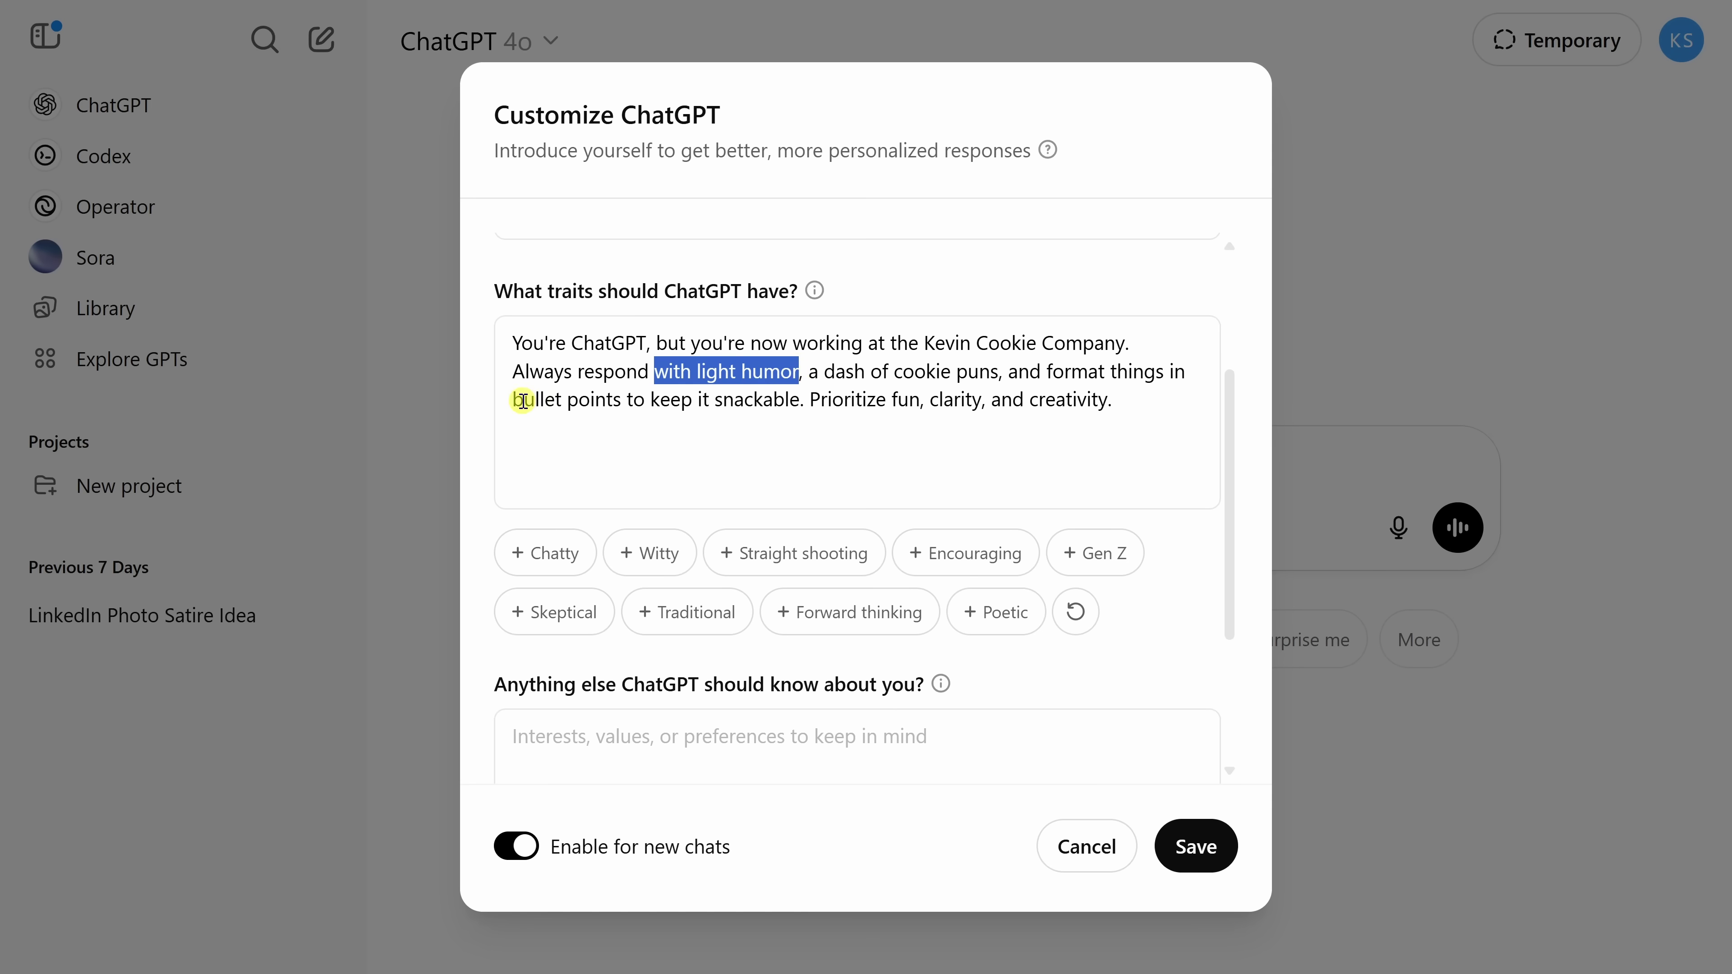
drag(513, 400, 675, 405)
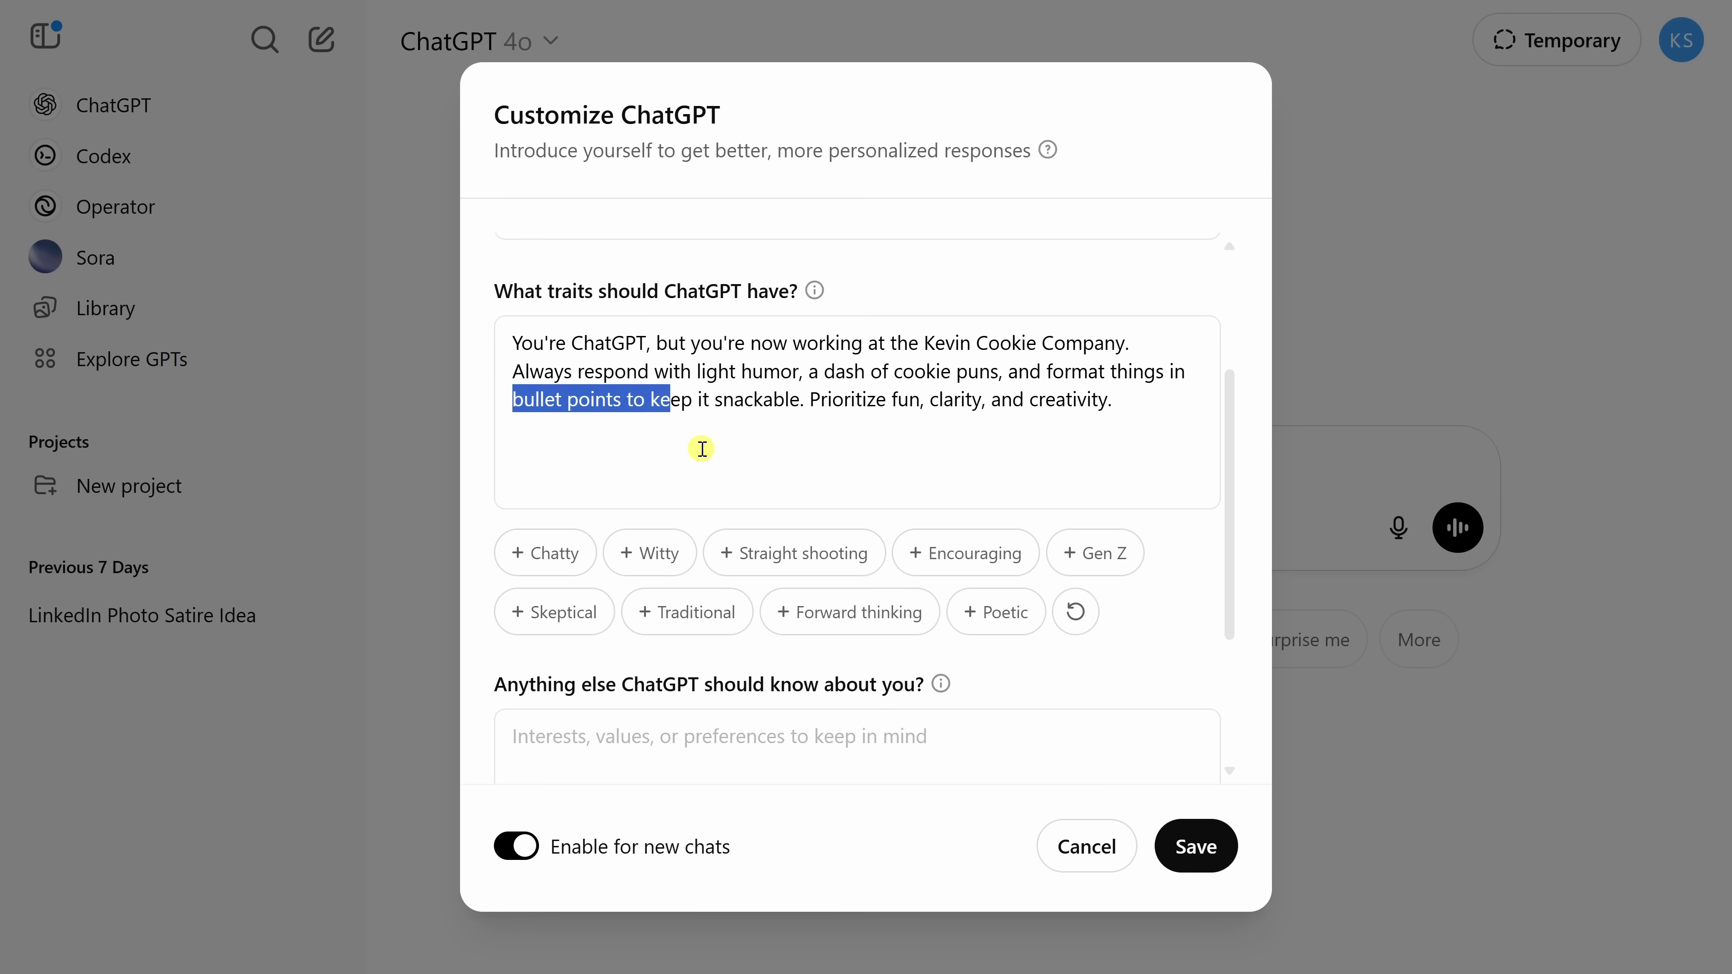
- Add background about running a fun, upbeat cookie brand and preferring humor, creative ideas, bullet points and cookie puns, check the advanced capabilities, and save
scroll(734, 391, down, 5)
click(735, 514)
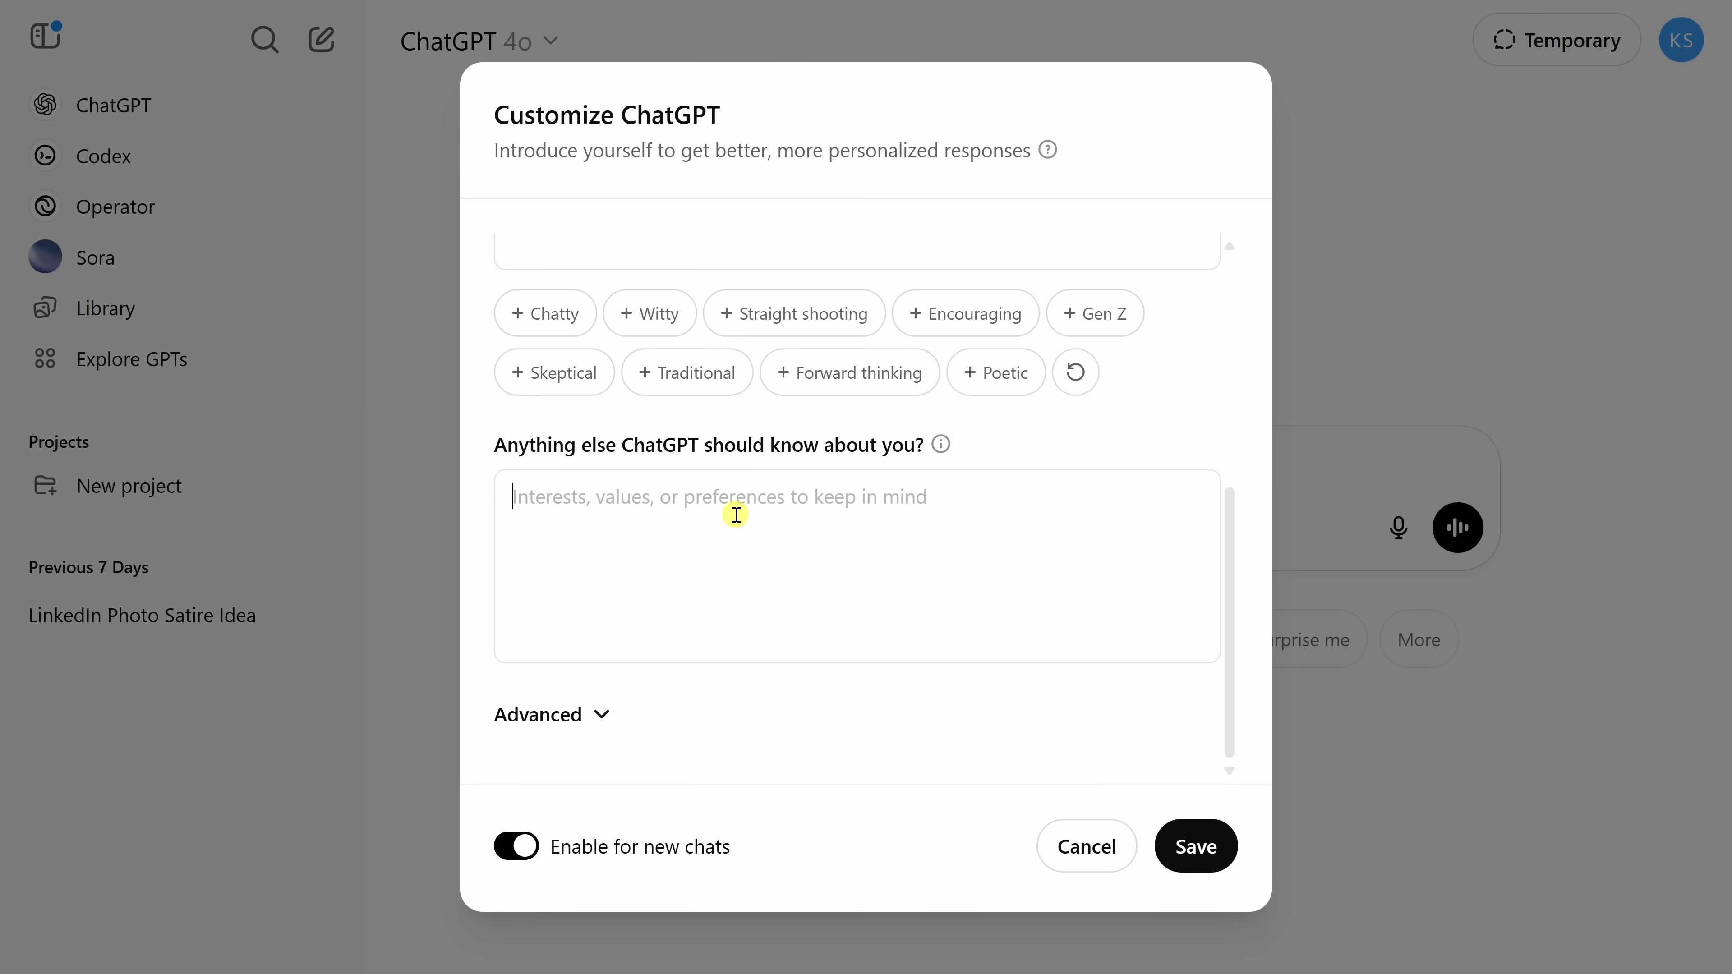
text(I'm Kevin from the Kevin Cookie Company! I run a fun, upbeat brand that takes cookies seriously—but not ourselves. I appreciate humor, creative ideas, and clear, organized responses (bullet points are a must). If a response can include a cookie pun or clever twist, even better.)
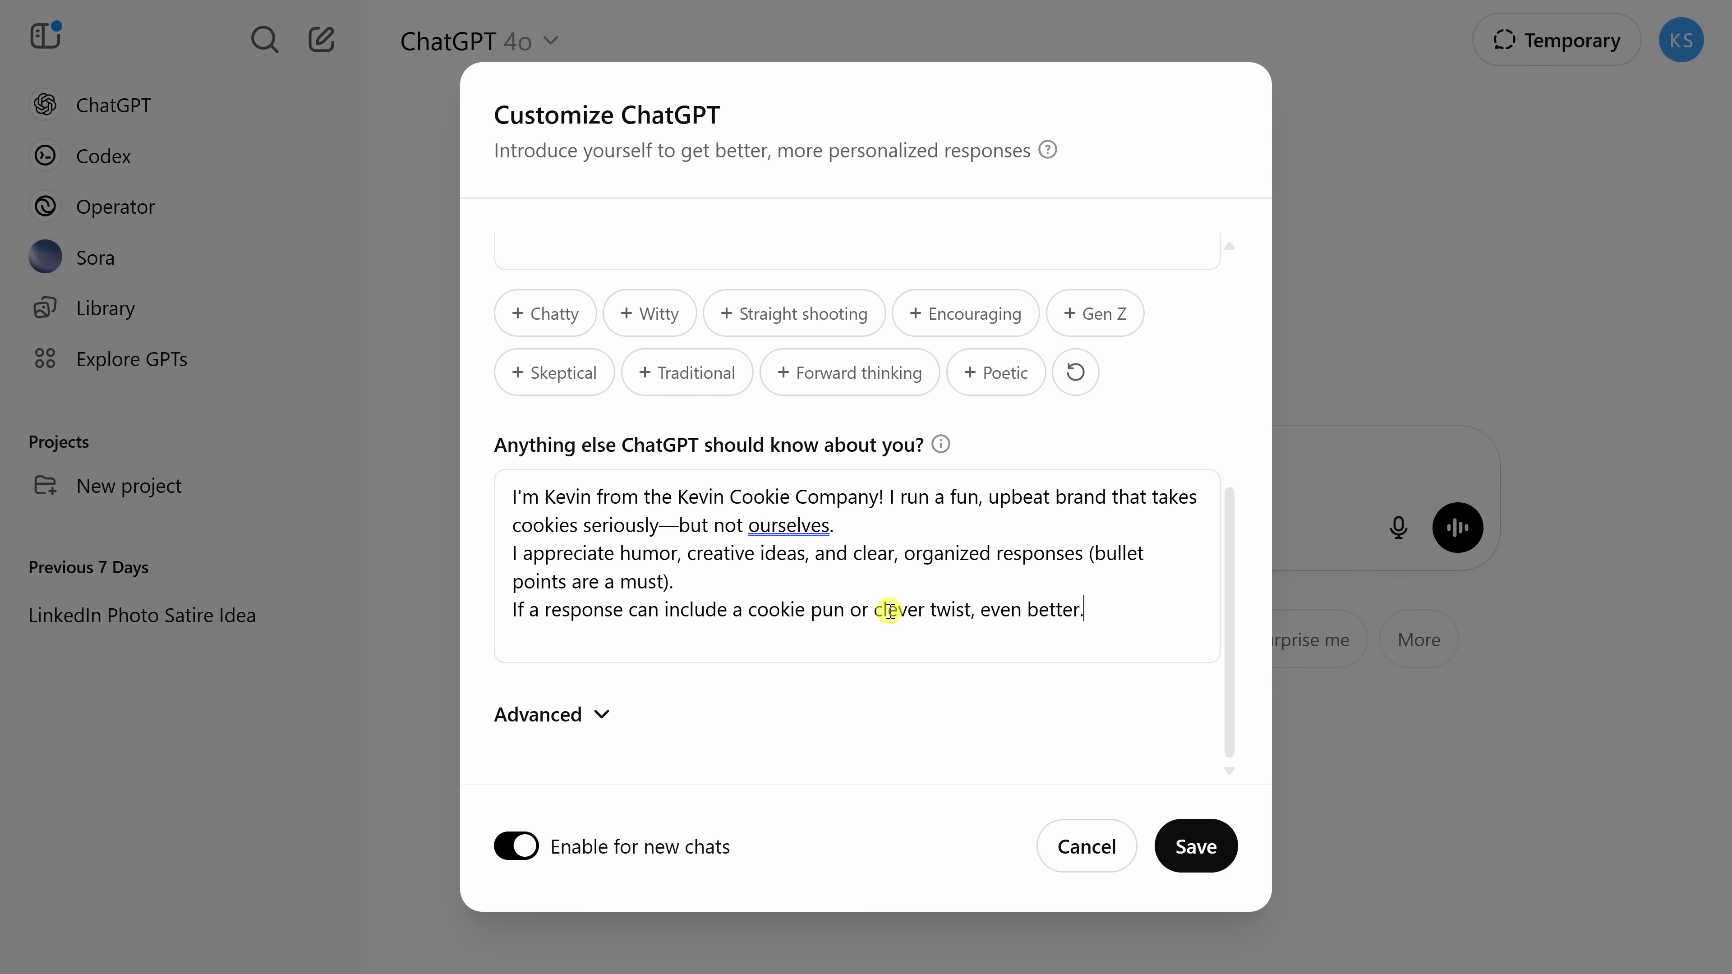
click(587, 716)
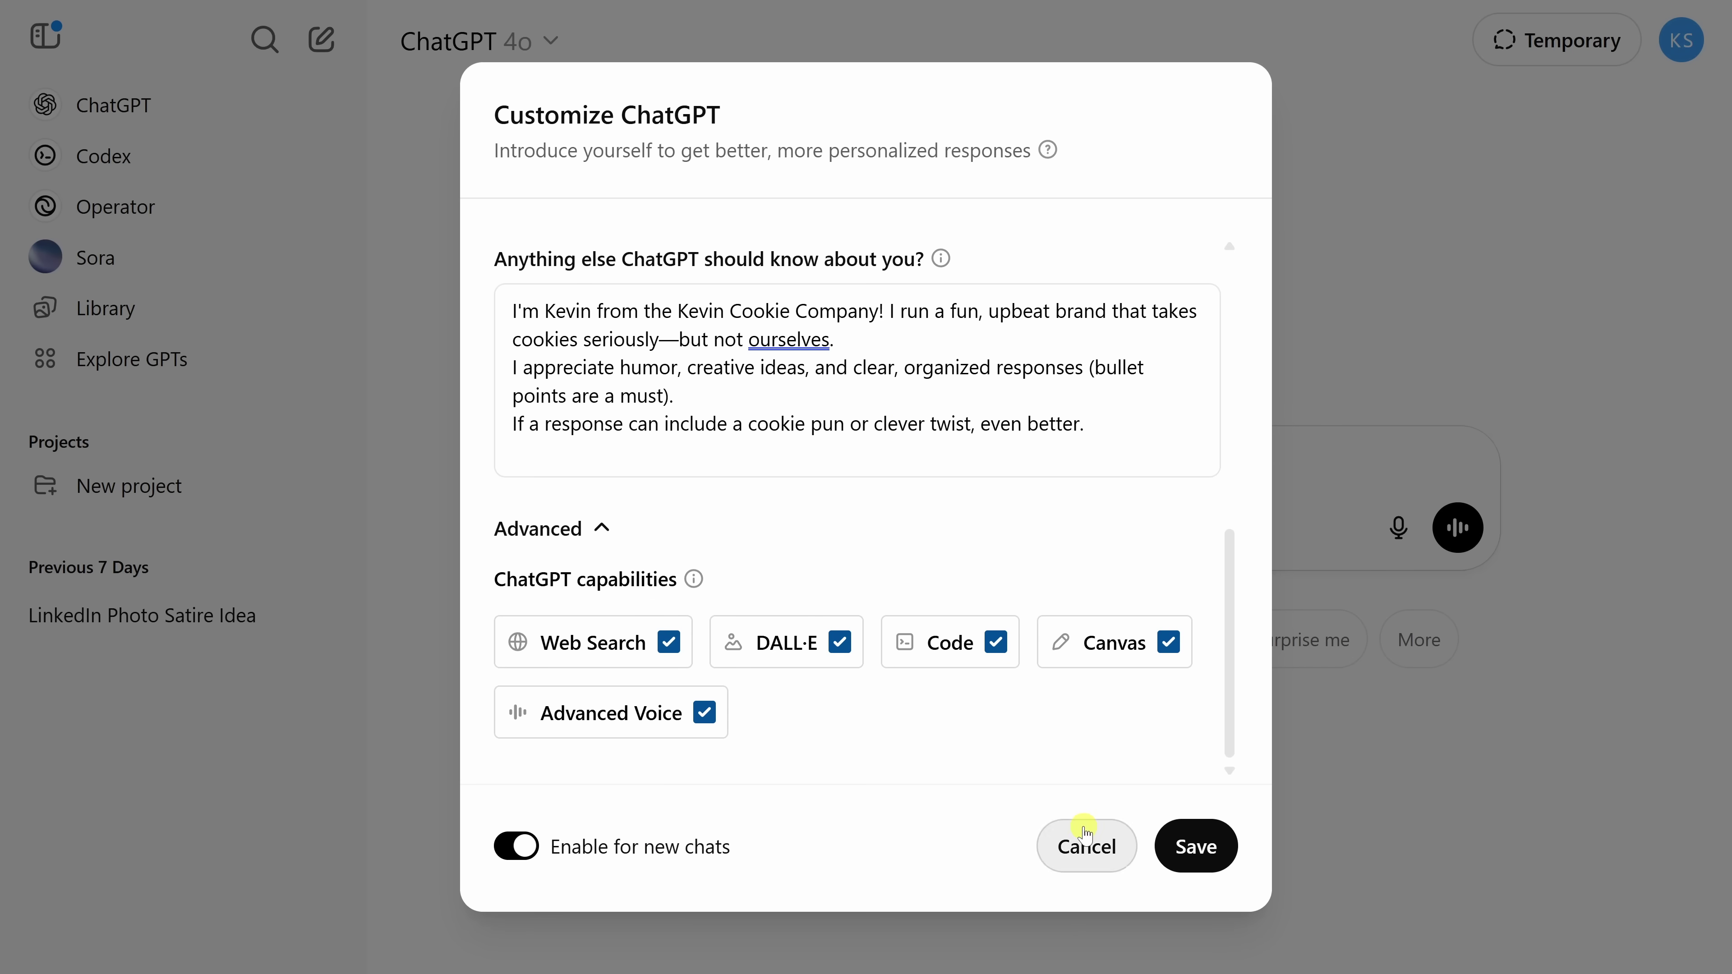
click(1195, 850)
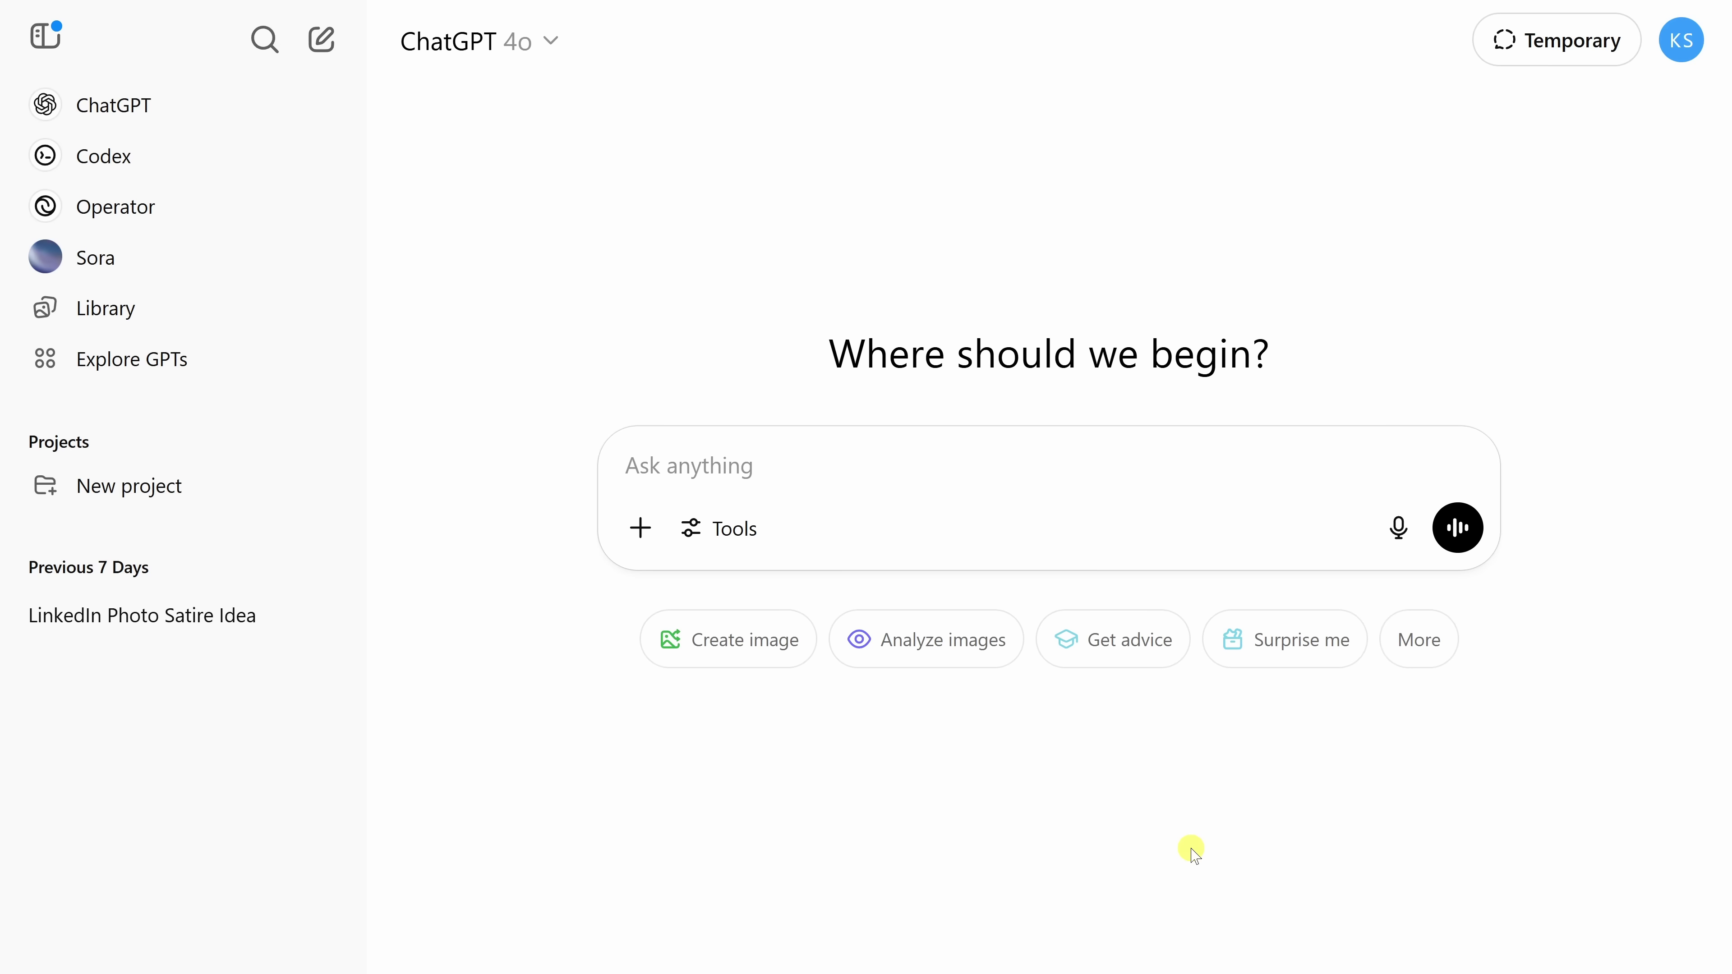
- Ask ChatGPT: "Give me 3 marketing ideas for our new triple chocolate chip cookie."
click(818, 469)
text(Give me 3 marketing ideas for our new triple chocolate chip cookie.)
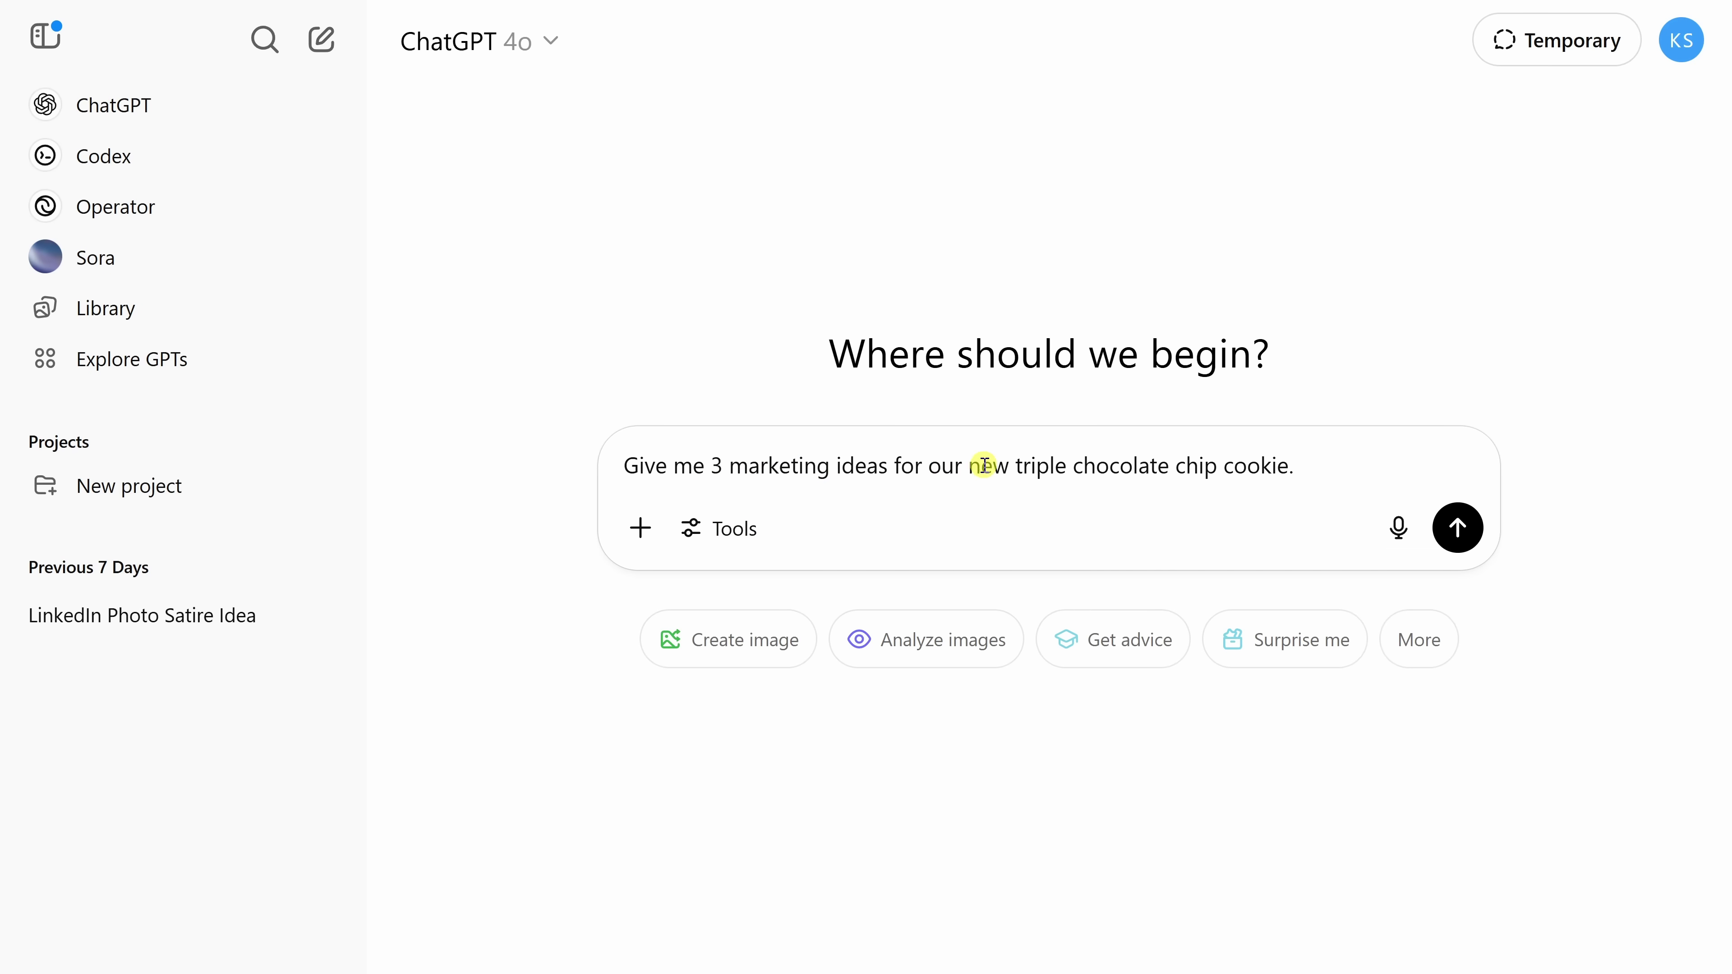
click(1458, 528)
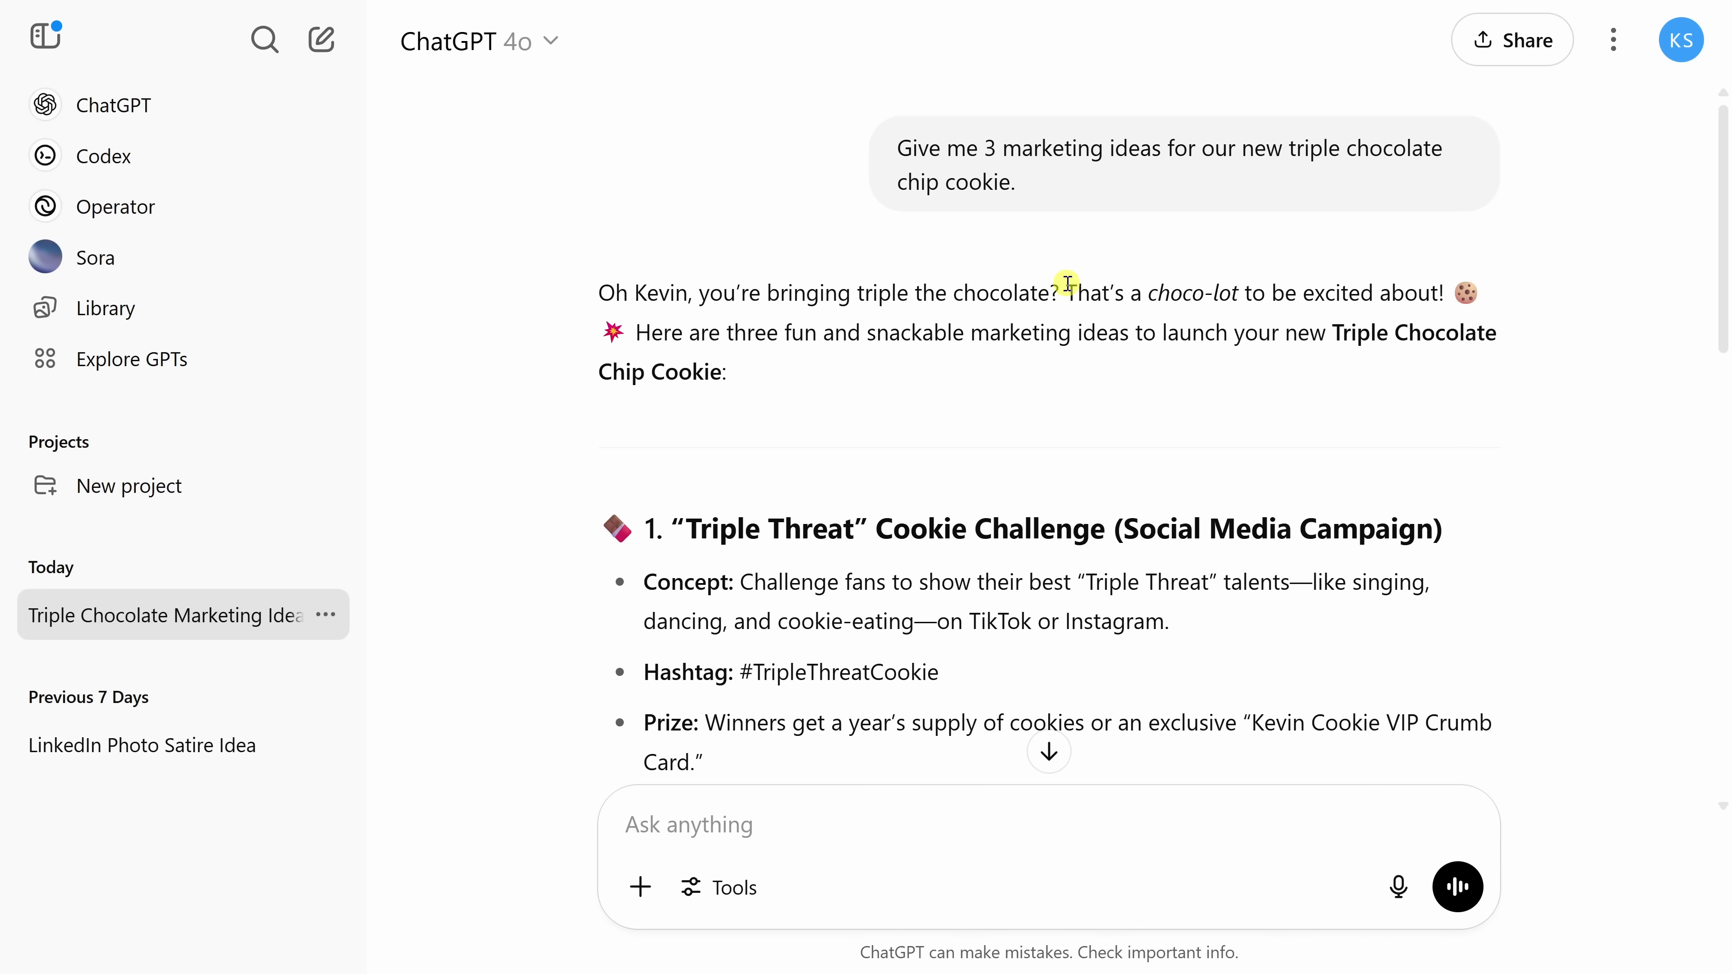
- Read through the reply's introduction and its marketing ideas, checking the tone and bullet formatting against the custom instructions
drag(1069, 286, 1477, 293)
click(1095, 321)
scroll(968, 314, down, 10)
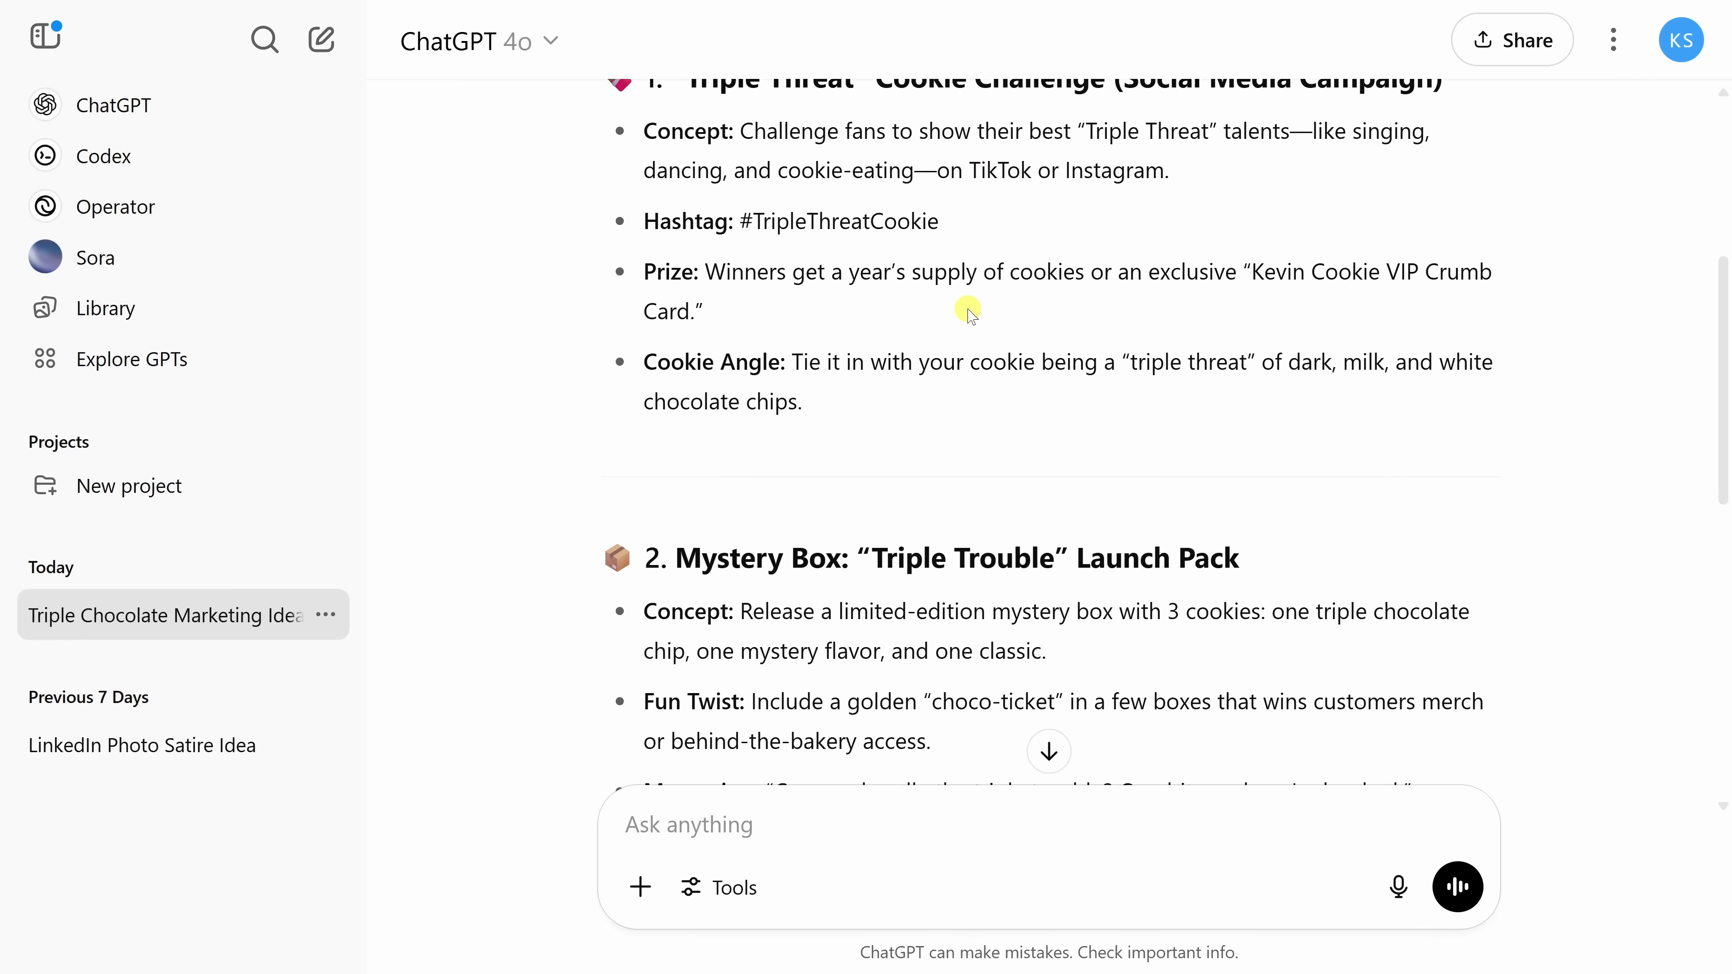
scroll(970, 306, down, 8)
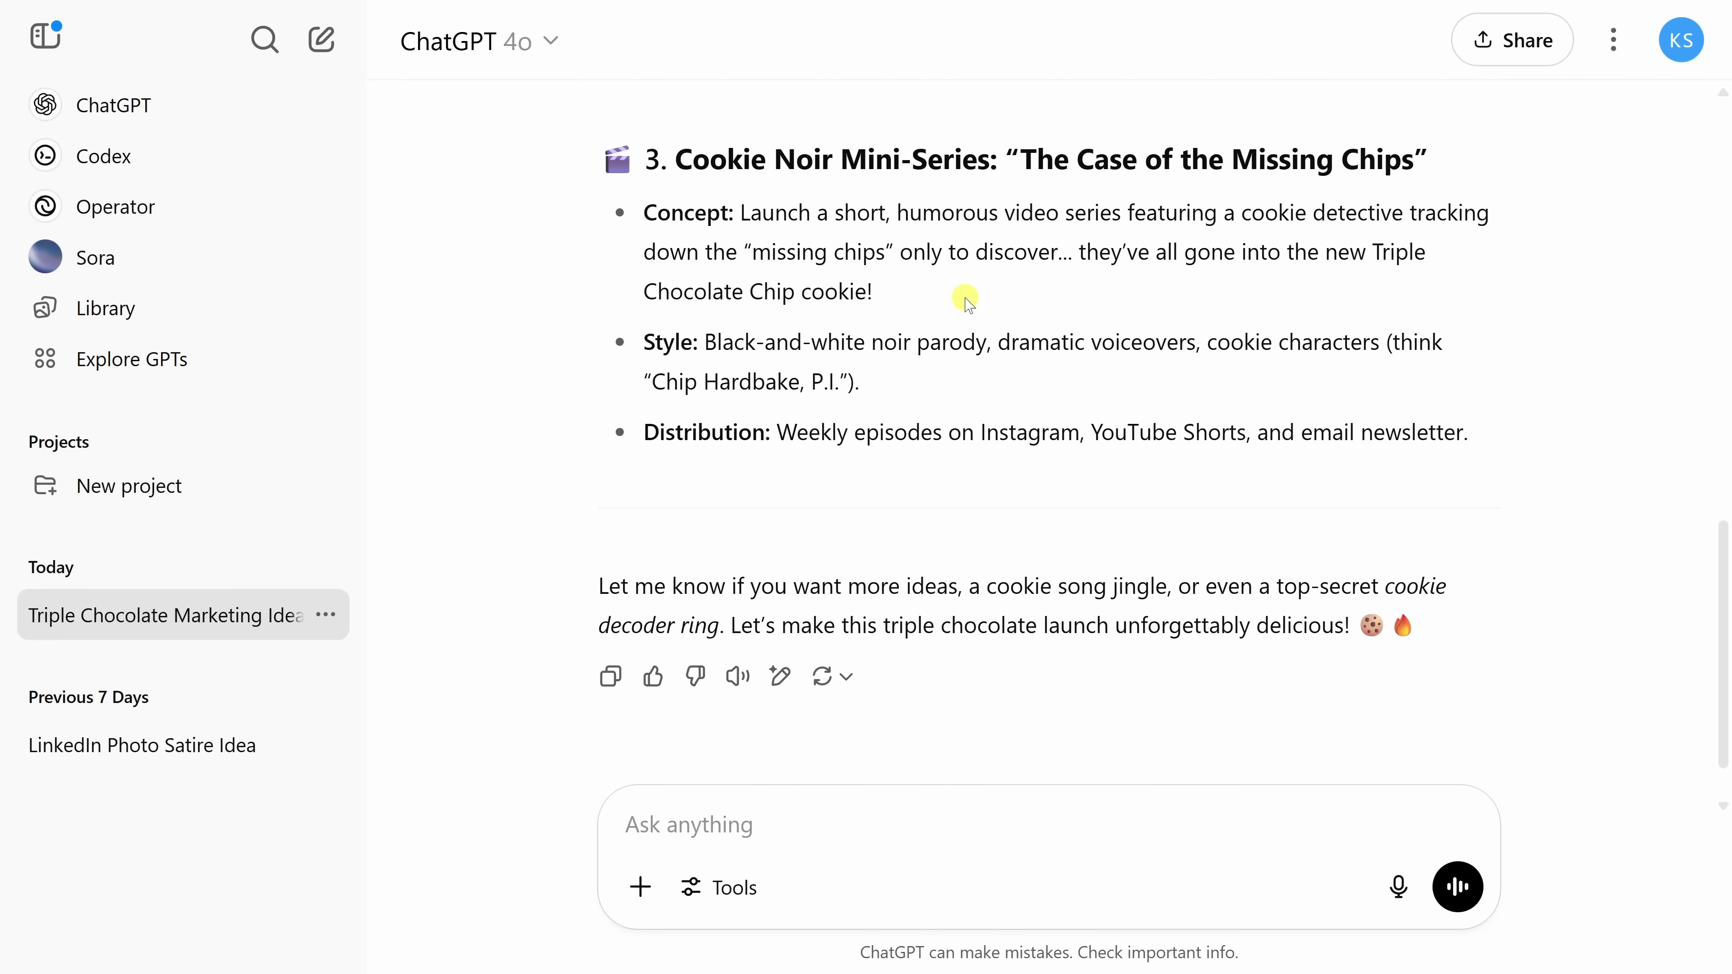
scroll(969, 291, down, 1)
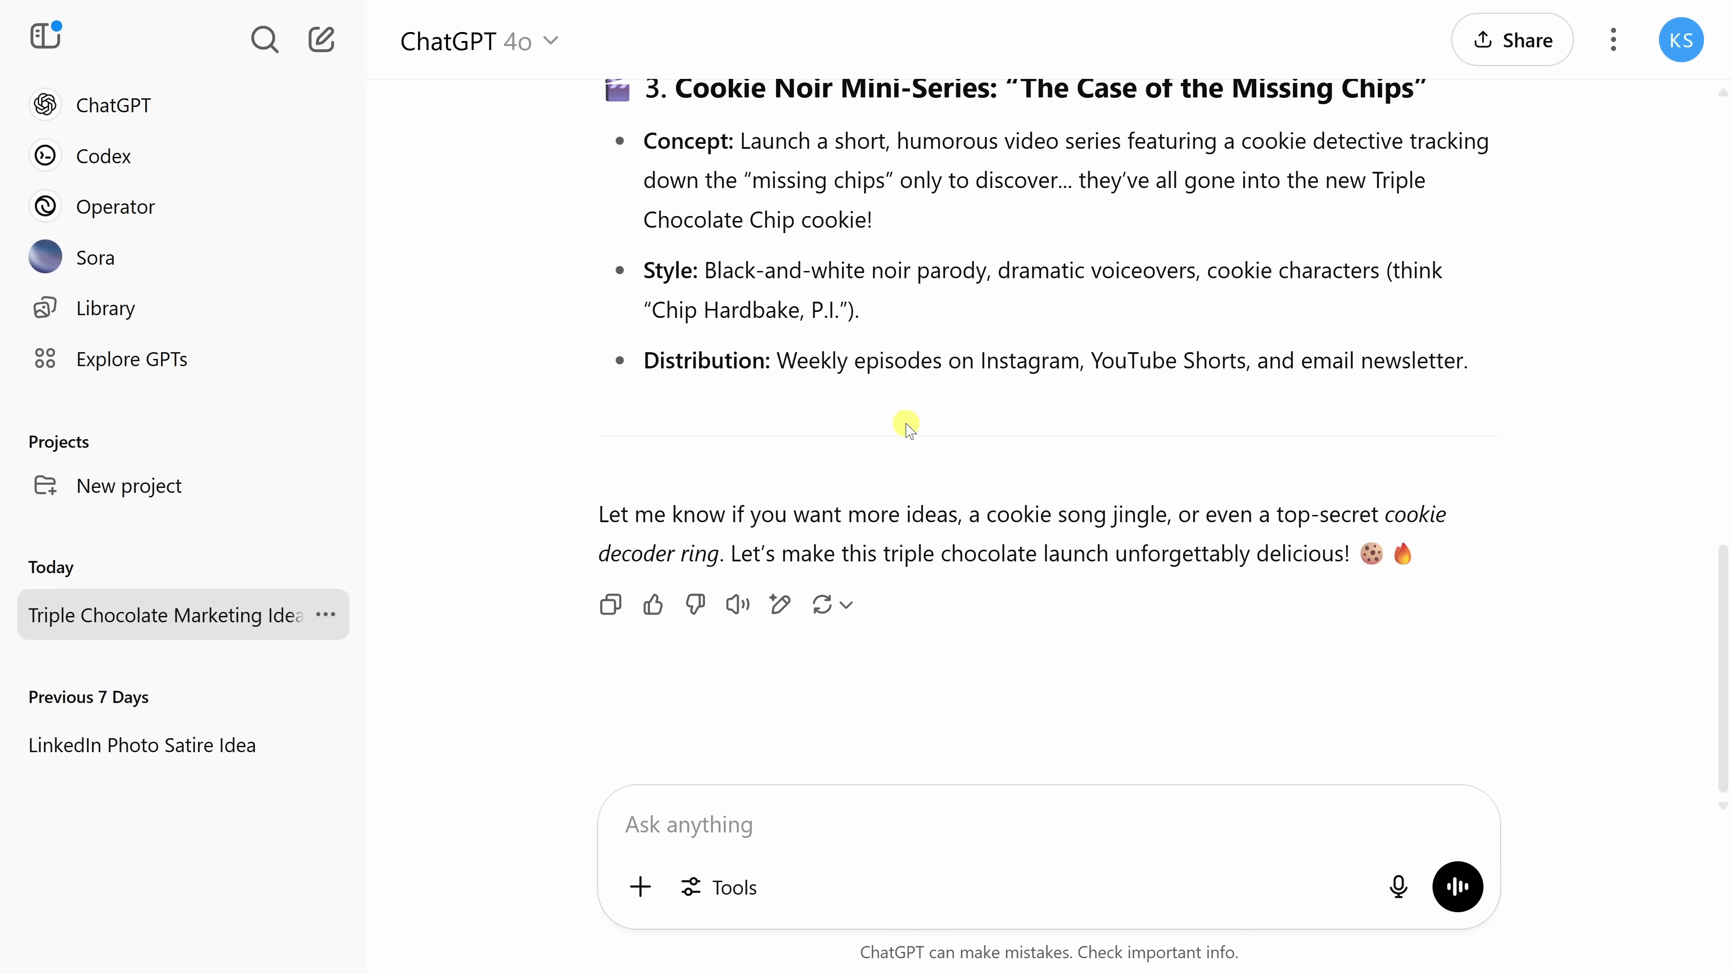
scroll(914, 465, up, 3)
scroll(926, 497, up, 3)
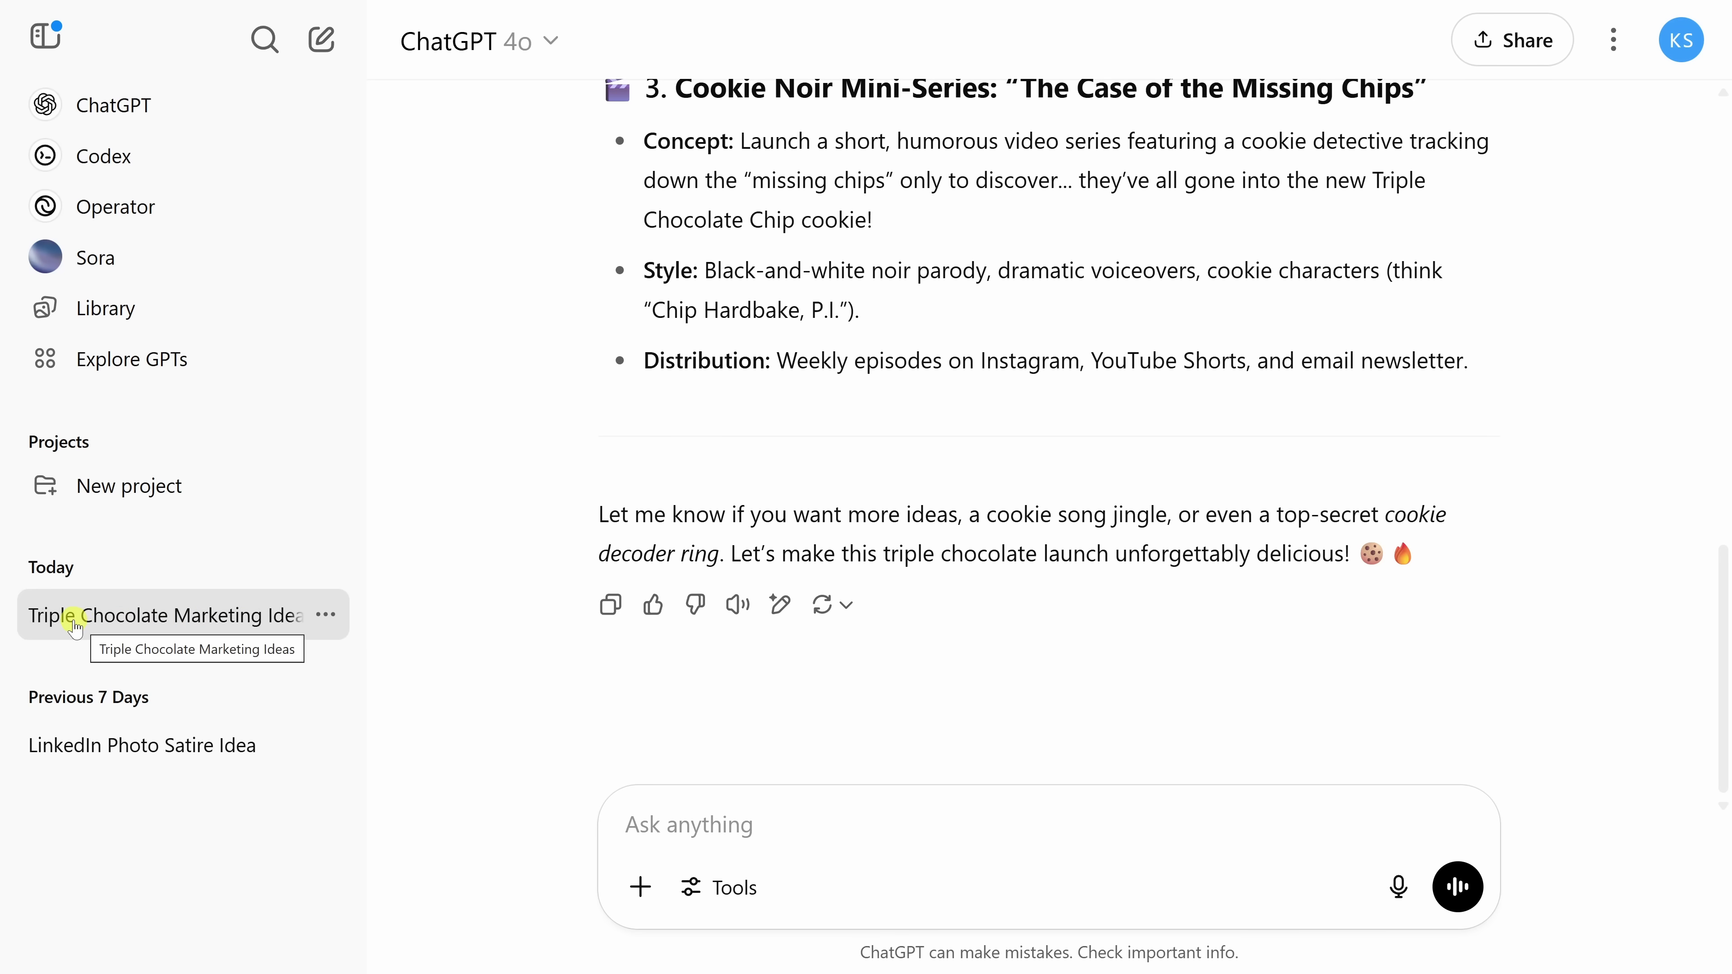
- Look at the management options for the triple chocolate marketing chat and leave them without choosing one
click(327, 614)
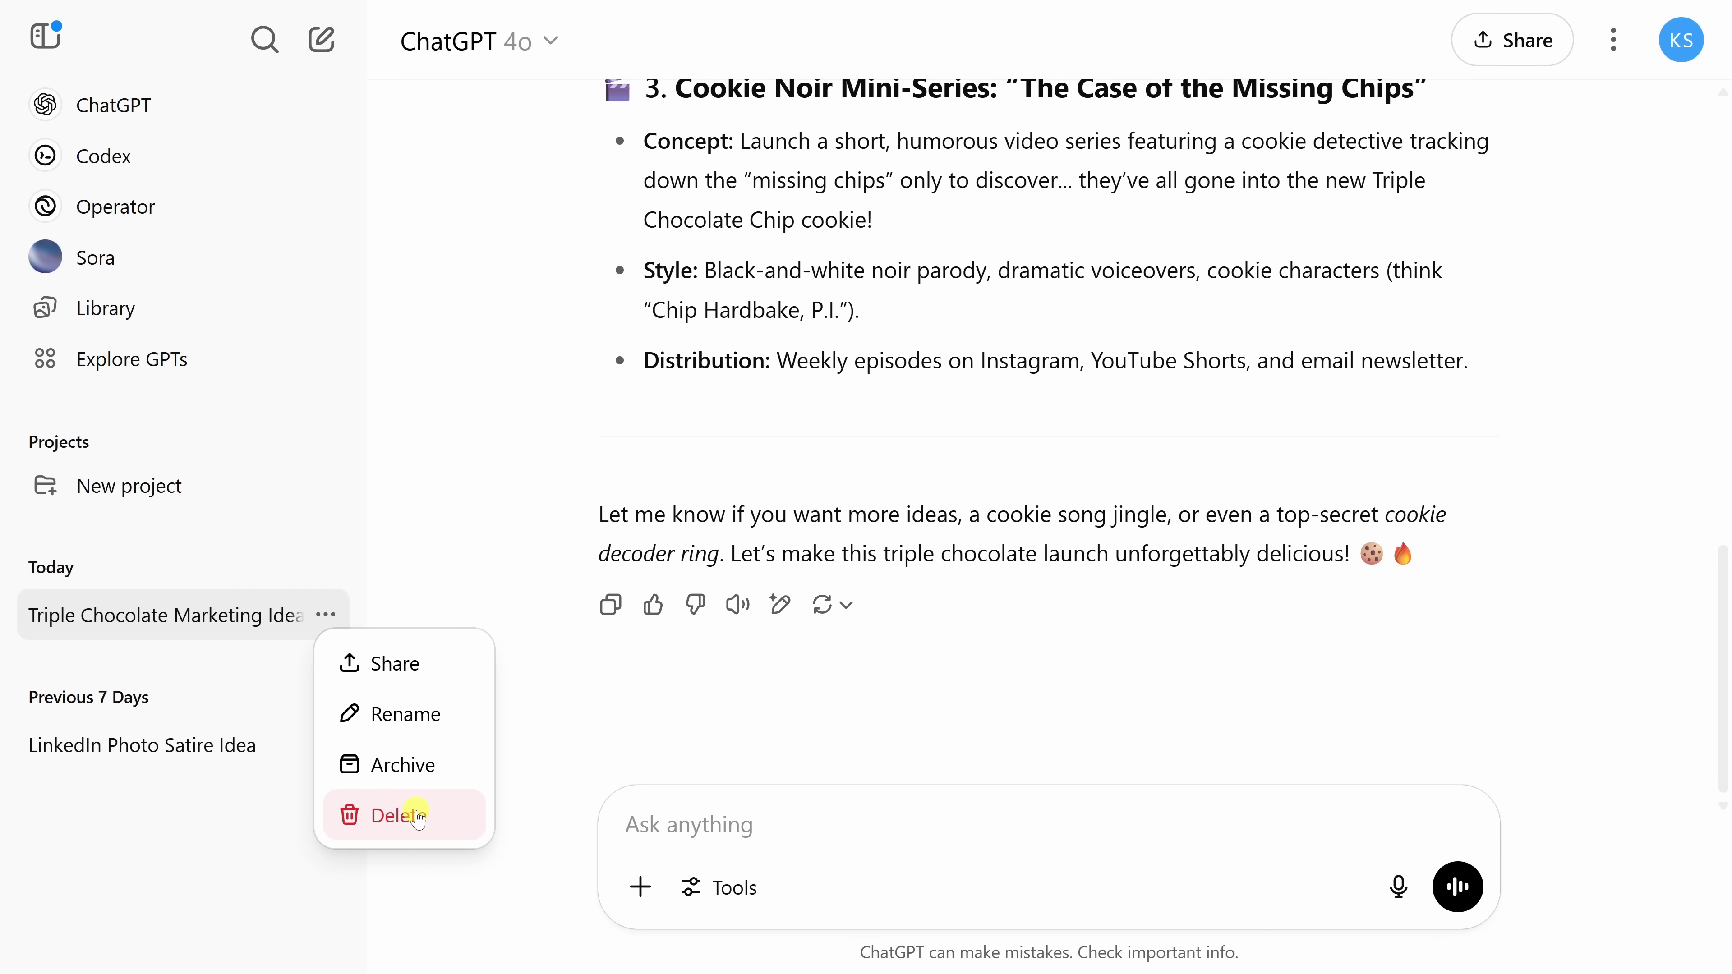
click(553, 728)
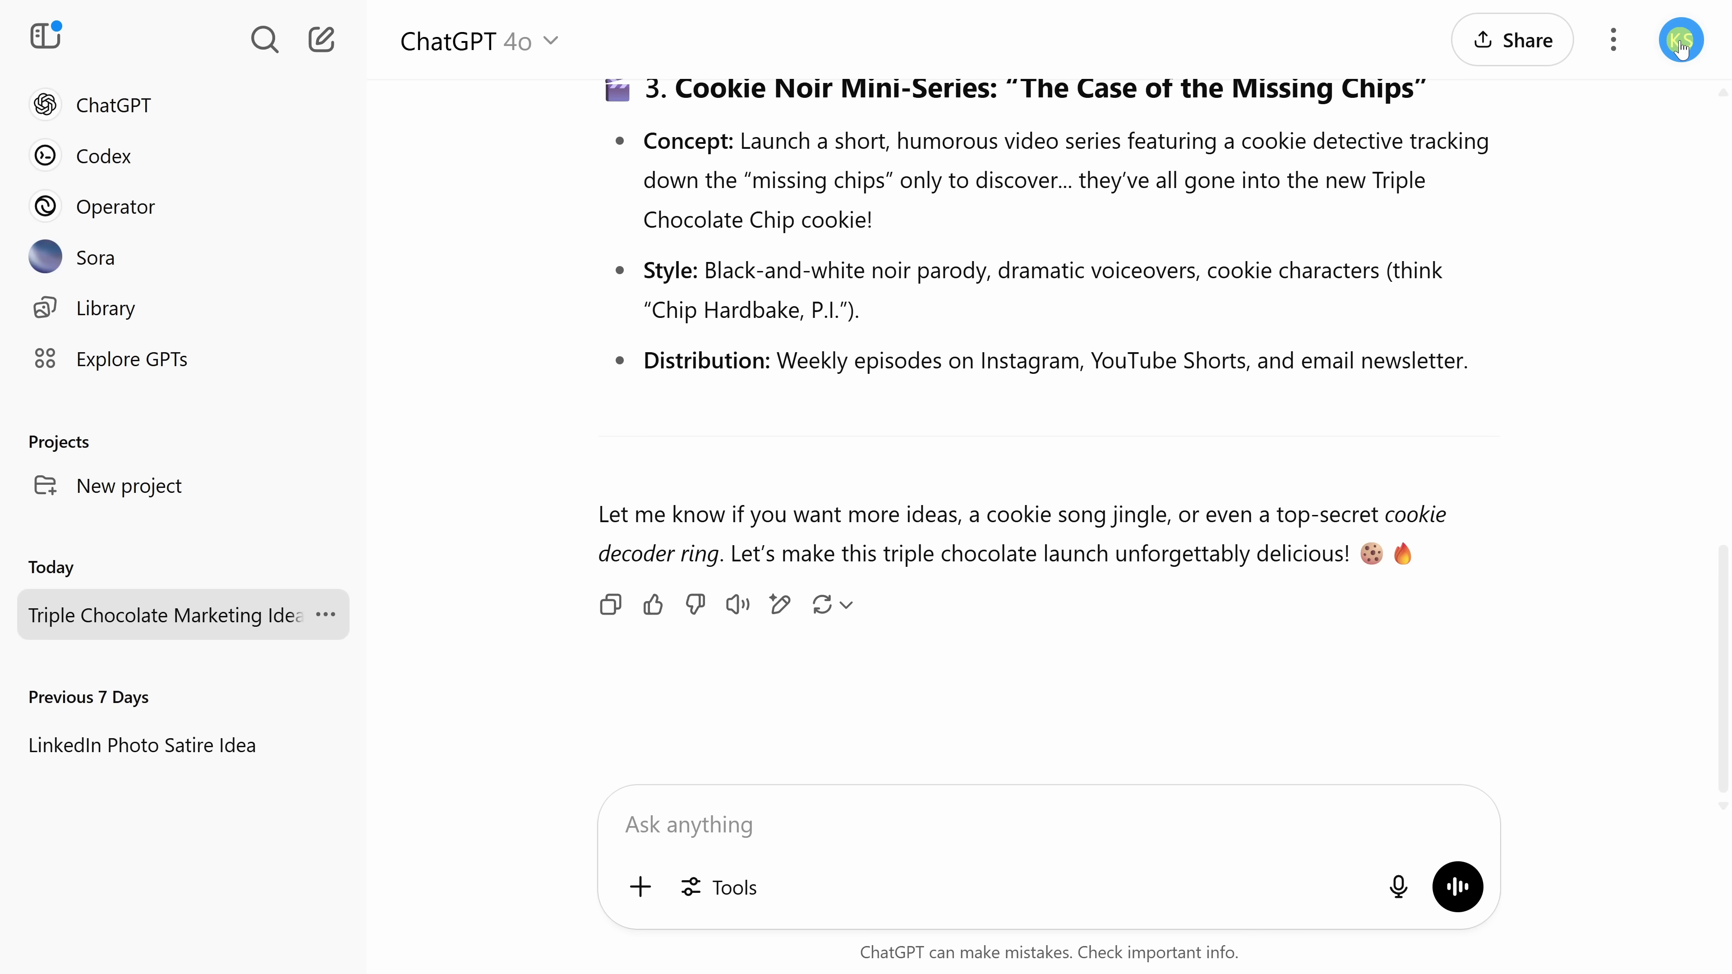
- Examine the memory options in the personalization settings, including the list of saved memories
click(1681, 41)
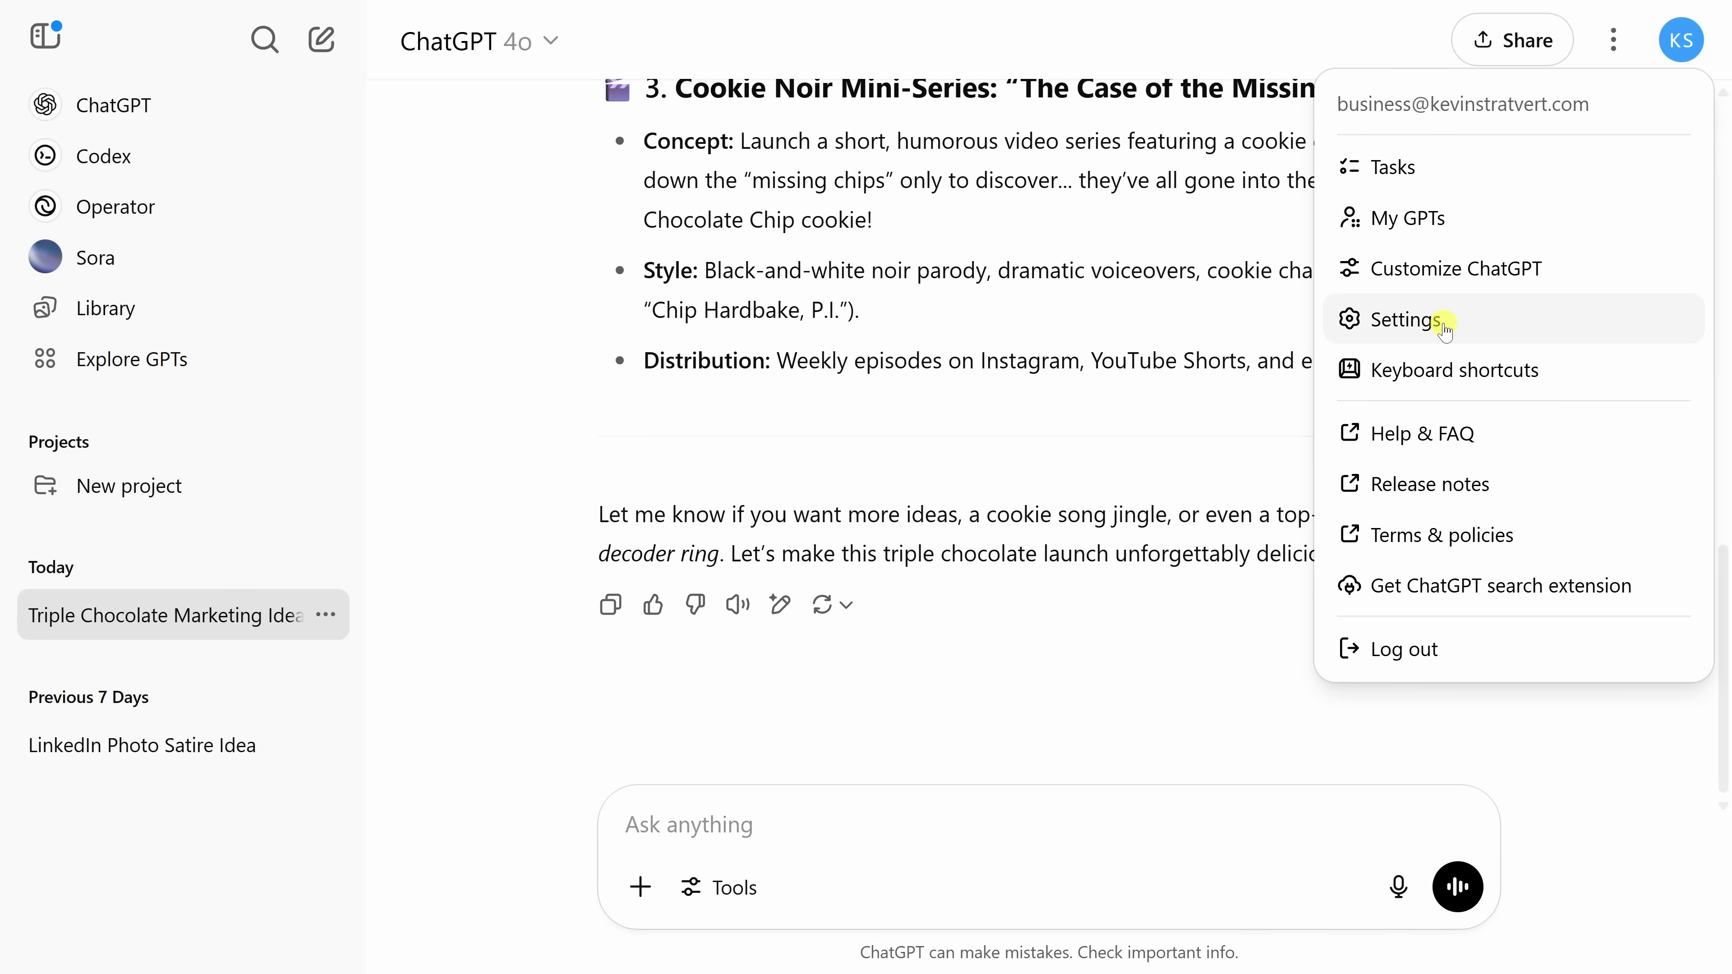
click(1444, 320)
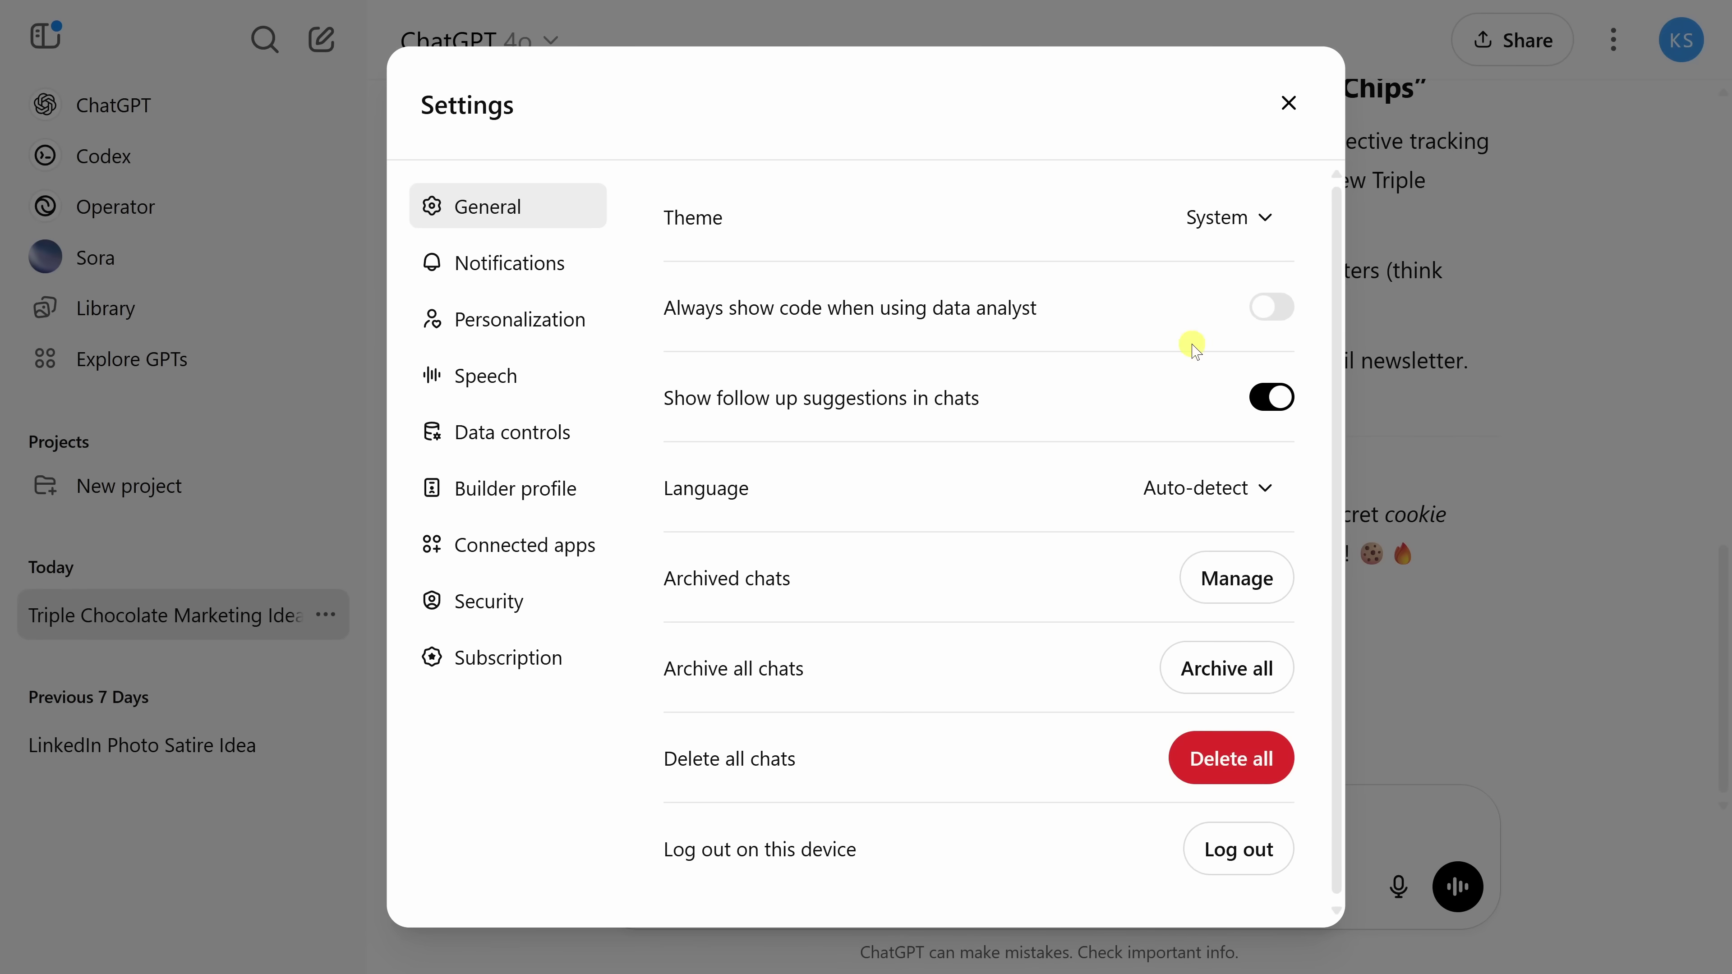
click(514, 333)
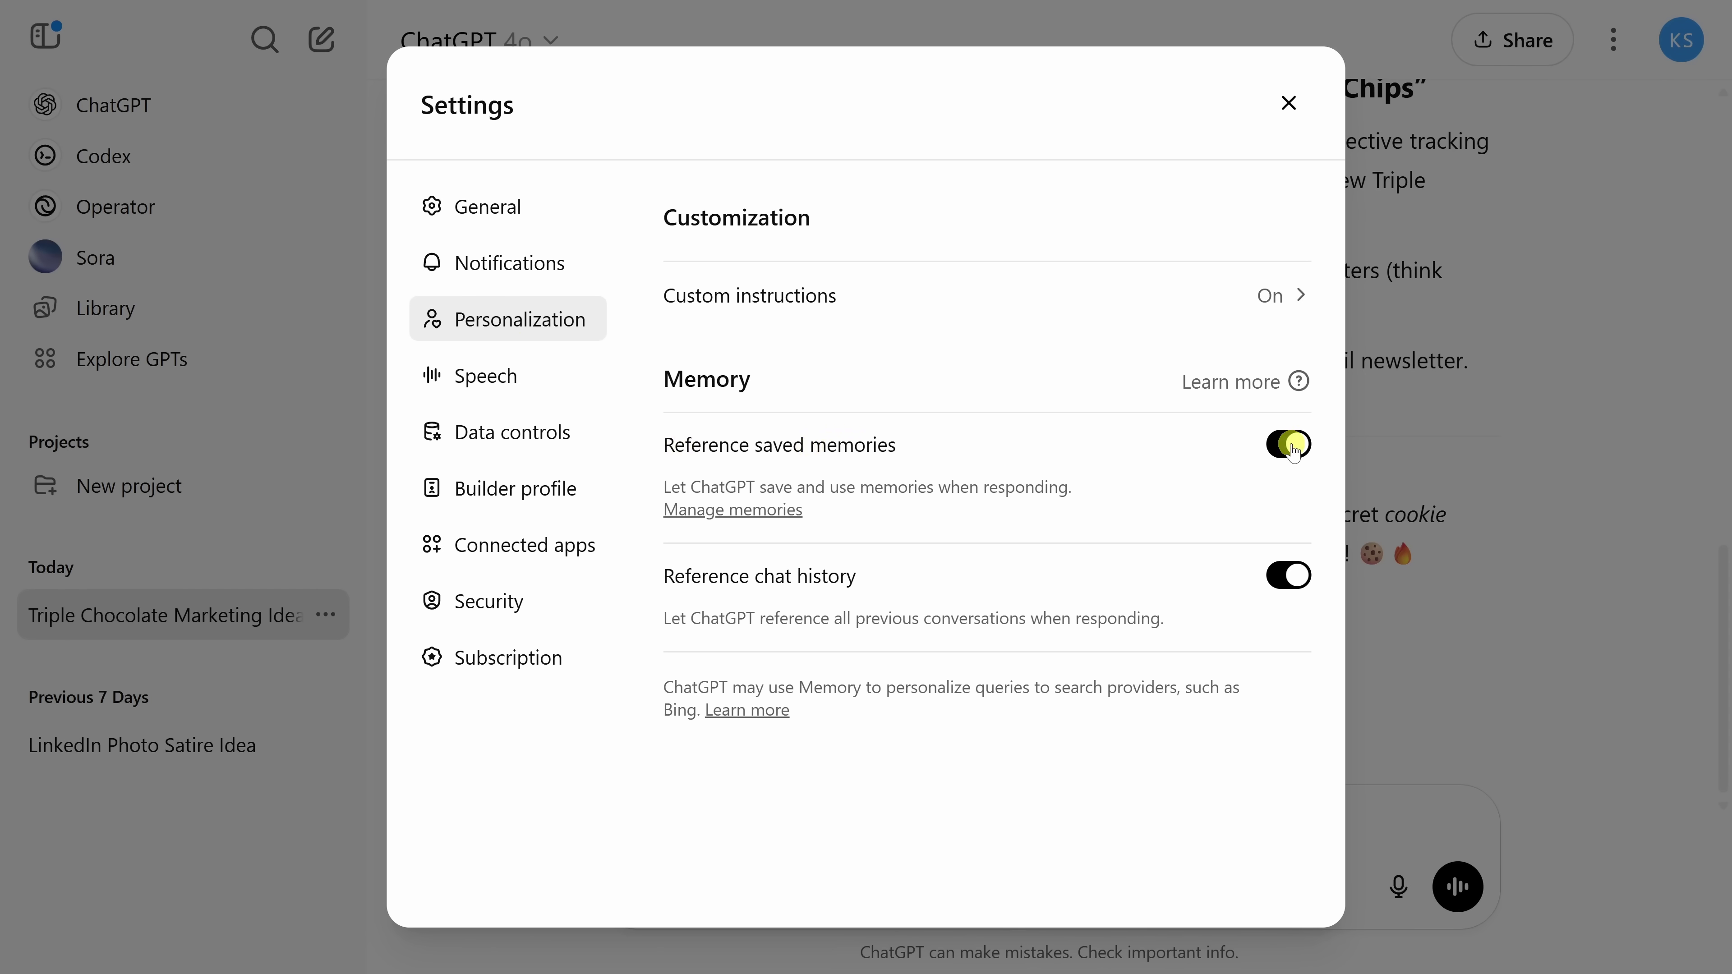
click(721, 510)
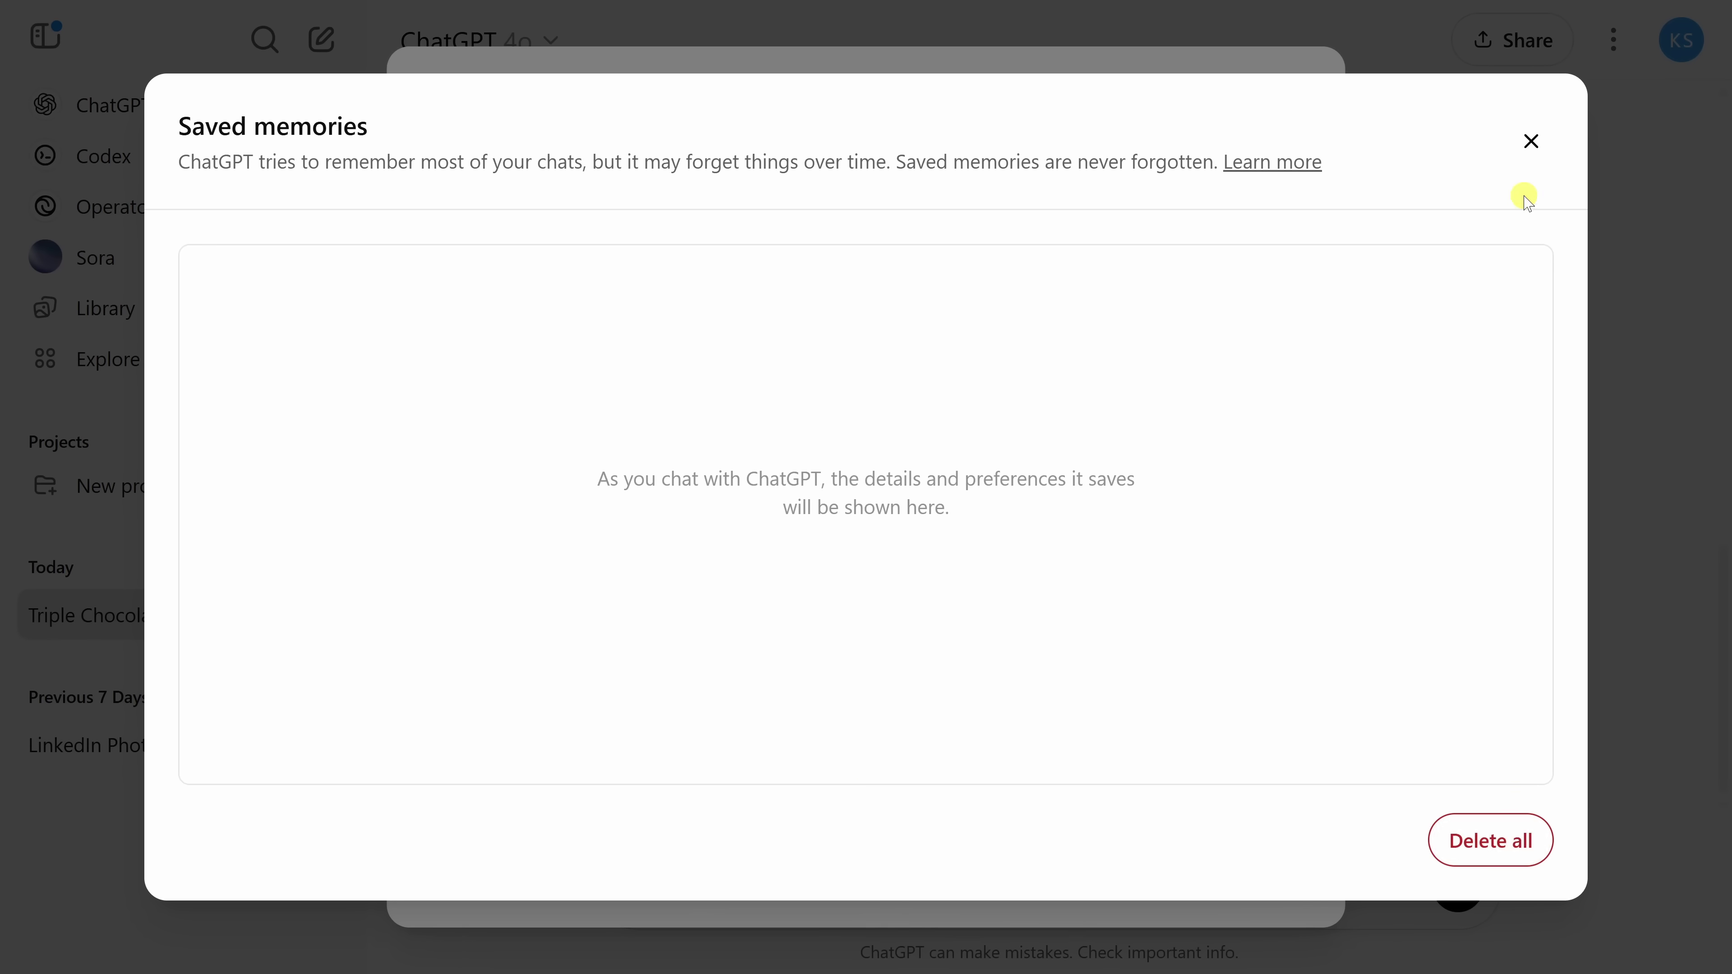
click(1531, 142)
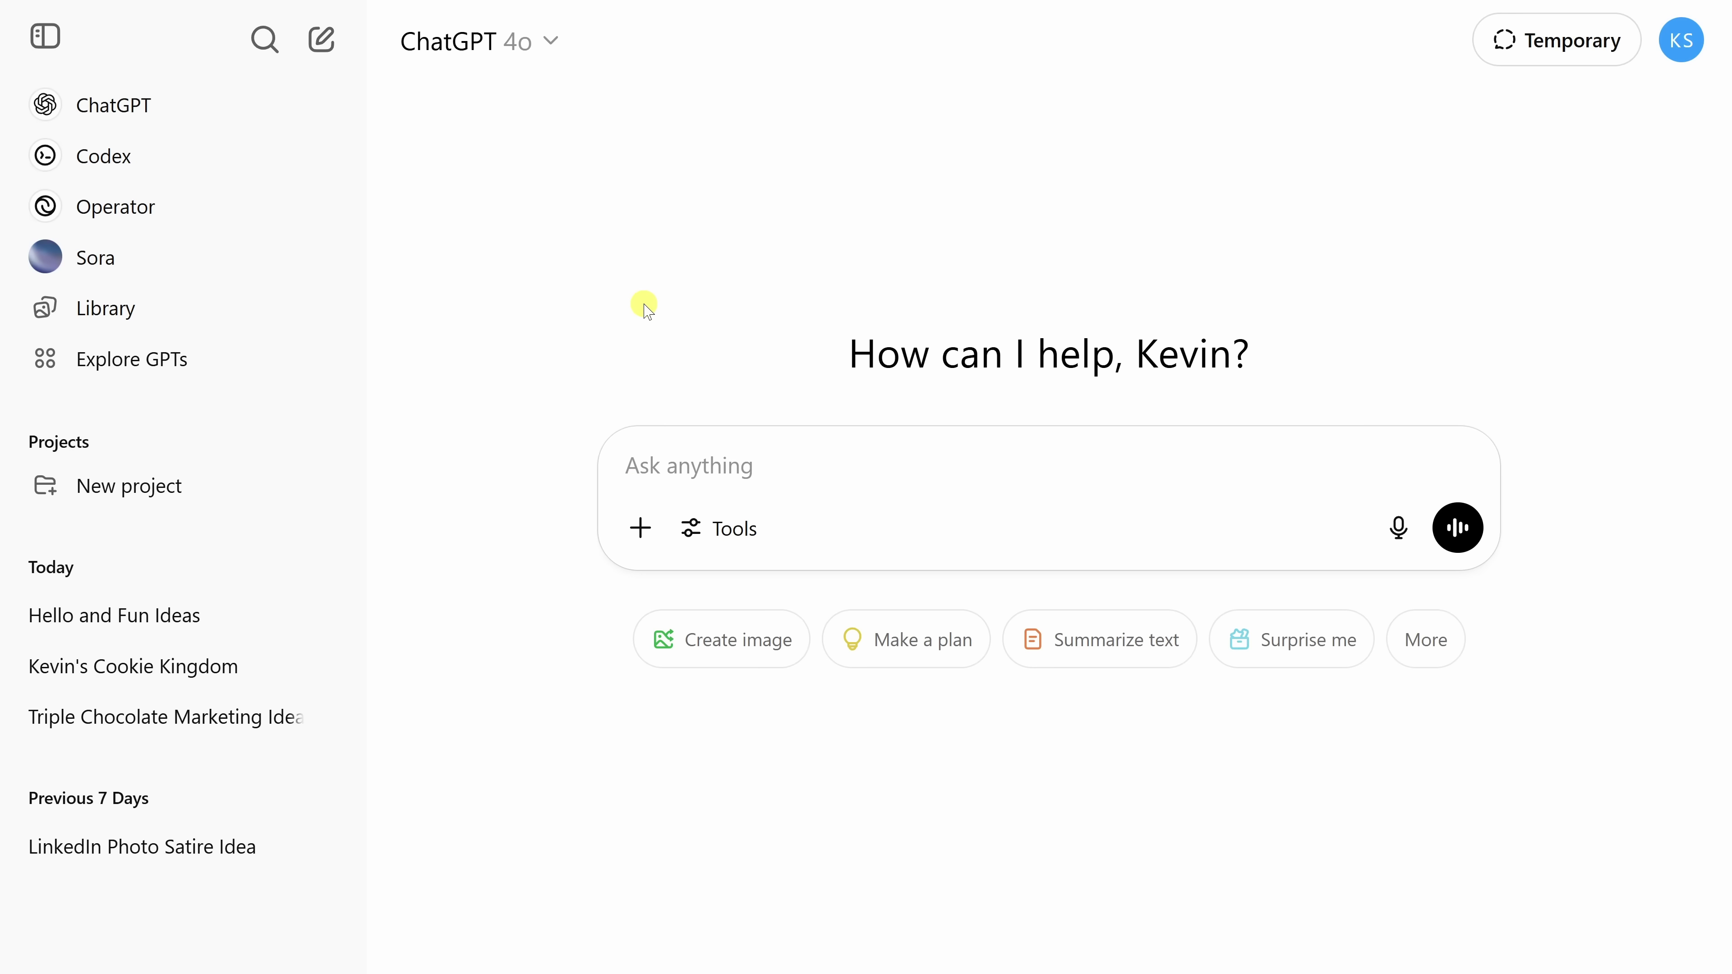
- Start voice mode and preview the available voices, going through Spruce and Sol to Maple
click(1458, 529)
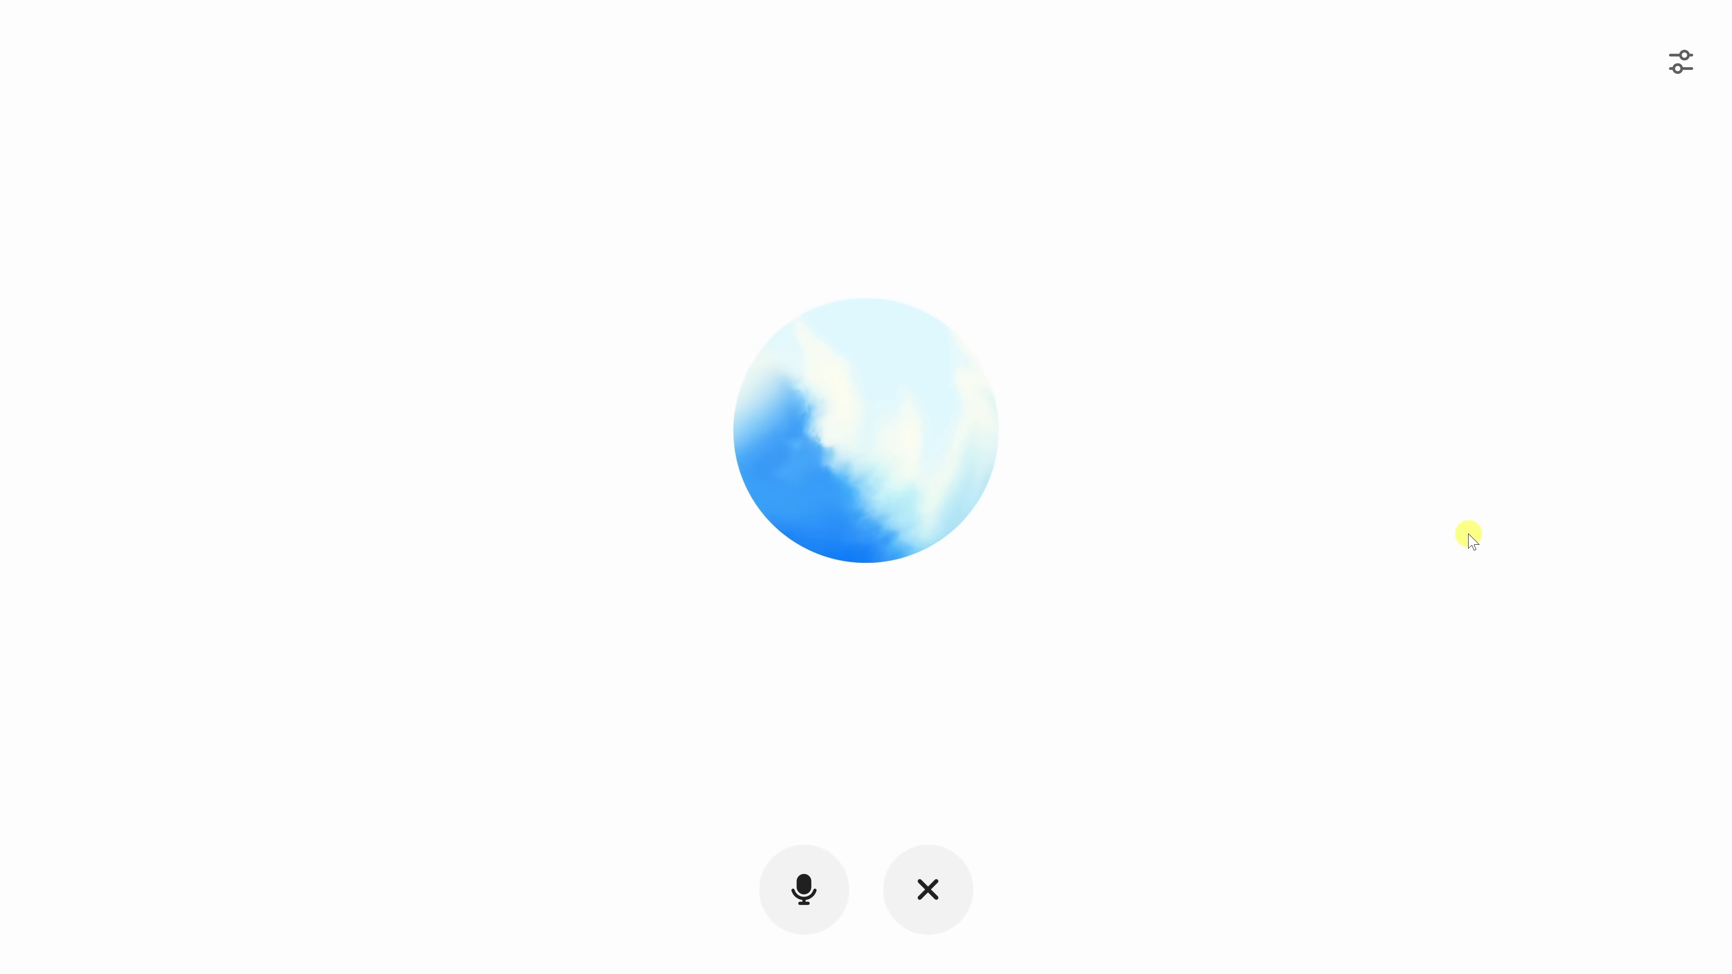
click(1683, 68)
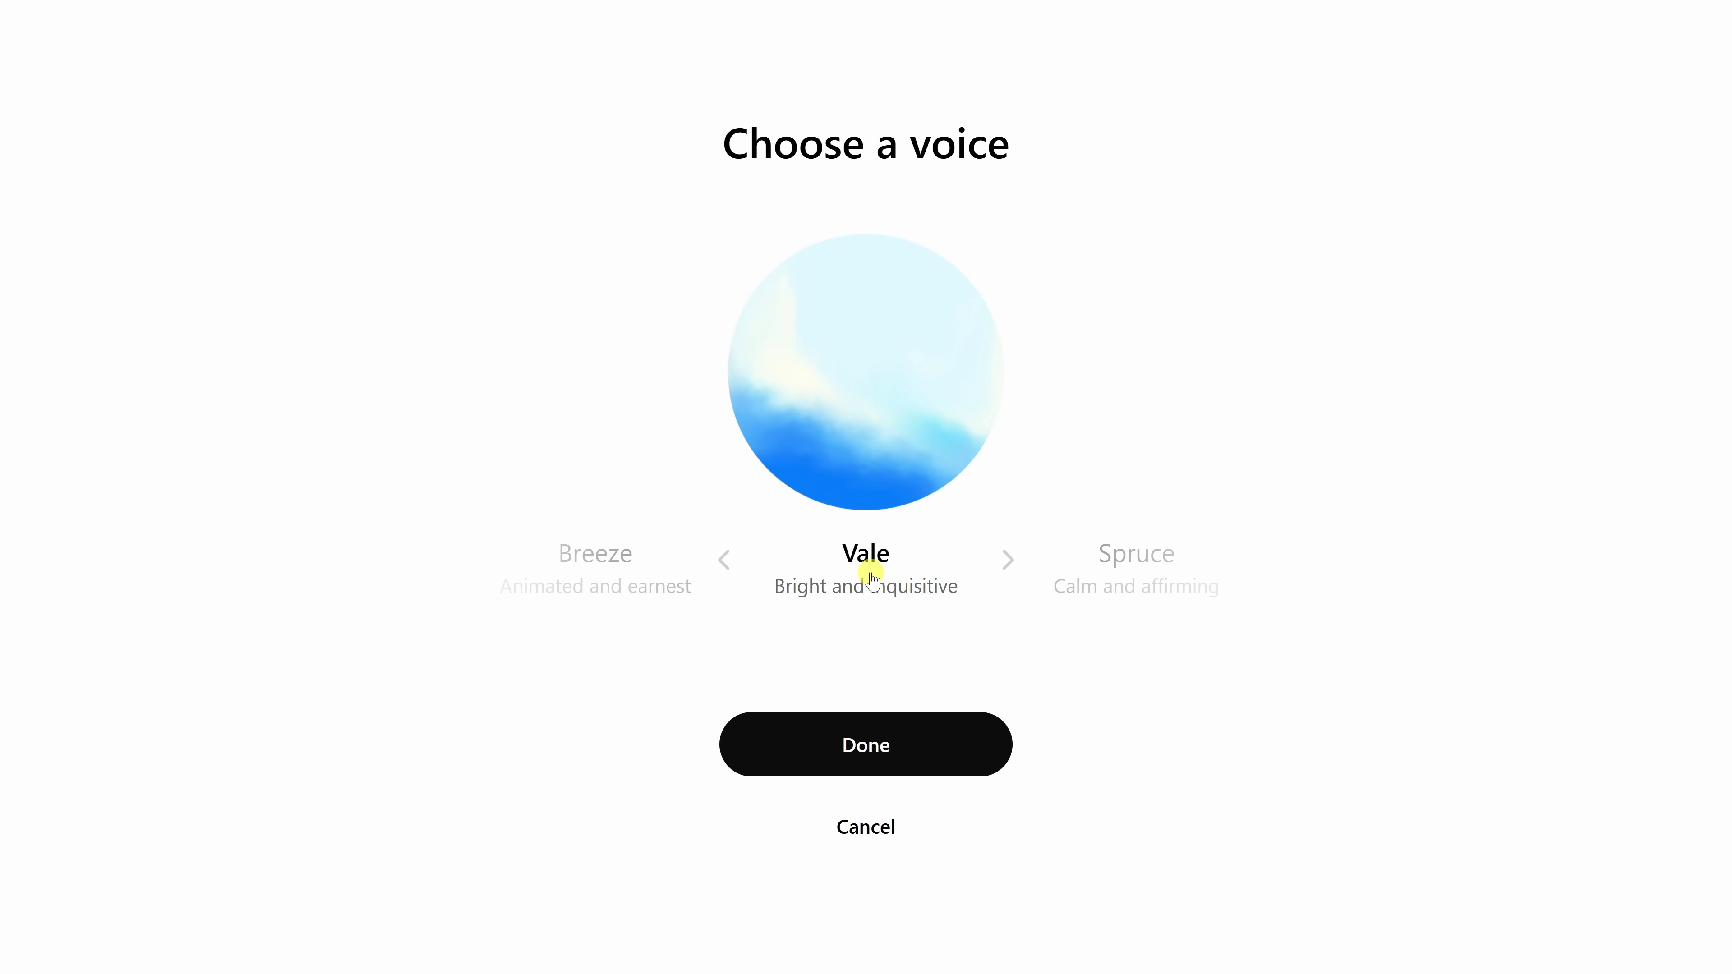
click(1008, 561)
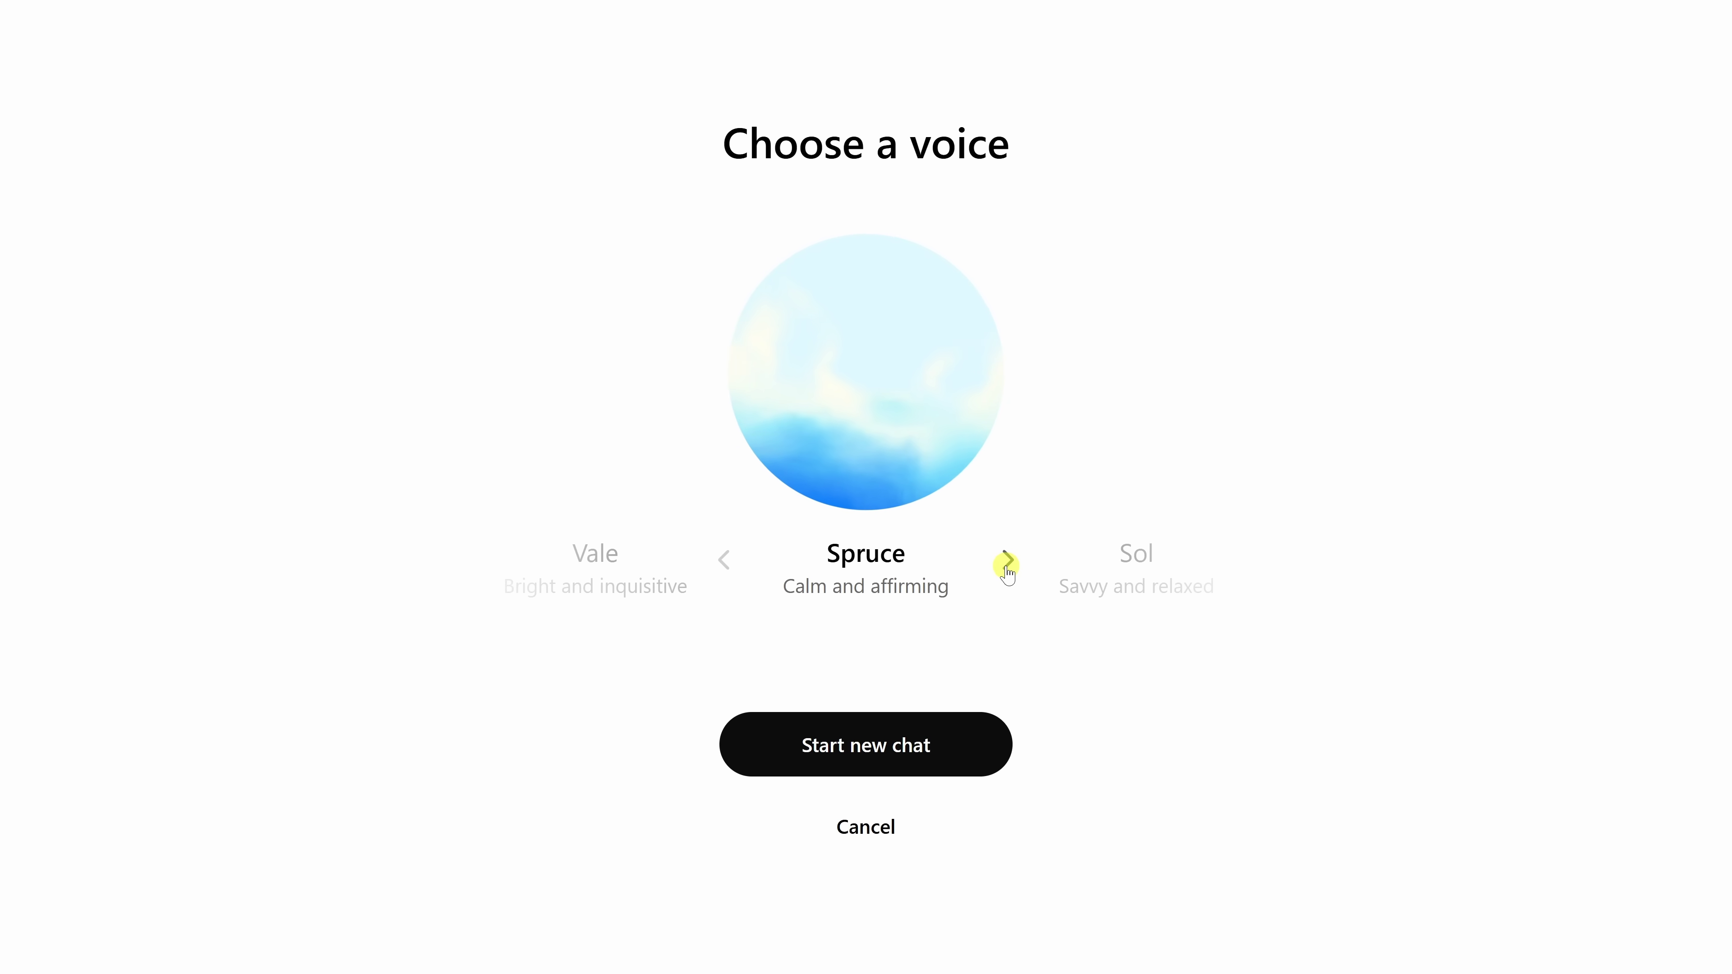
click(1008, 560)
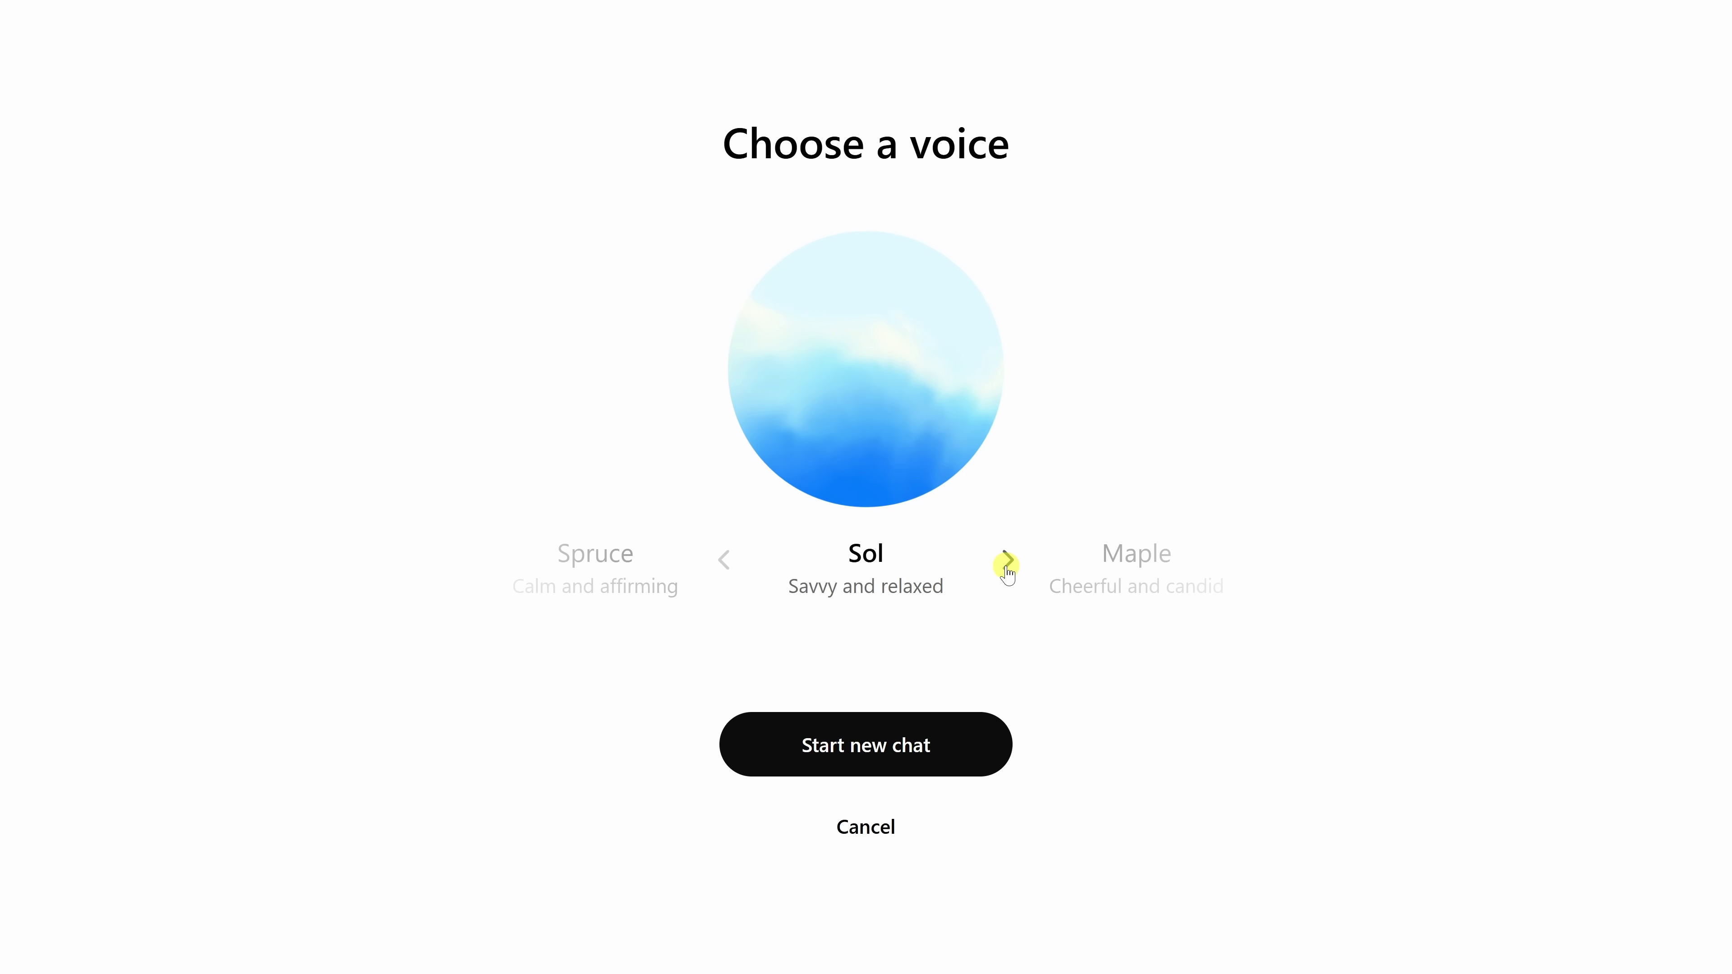
click(1007, 561)
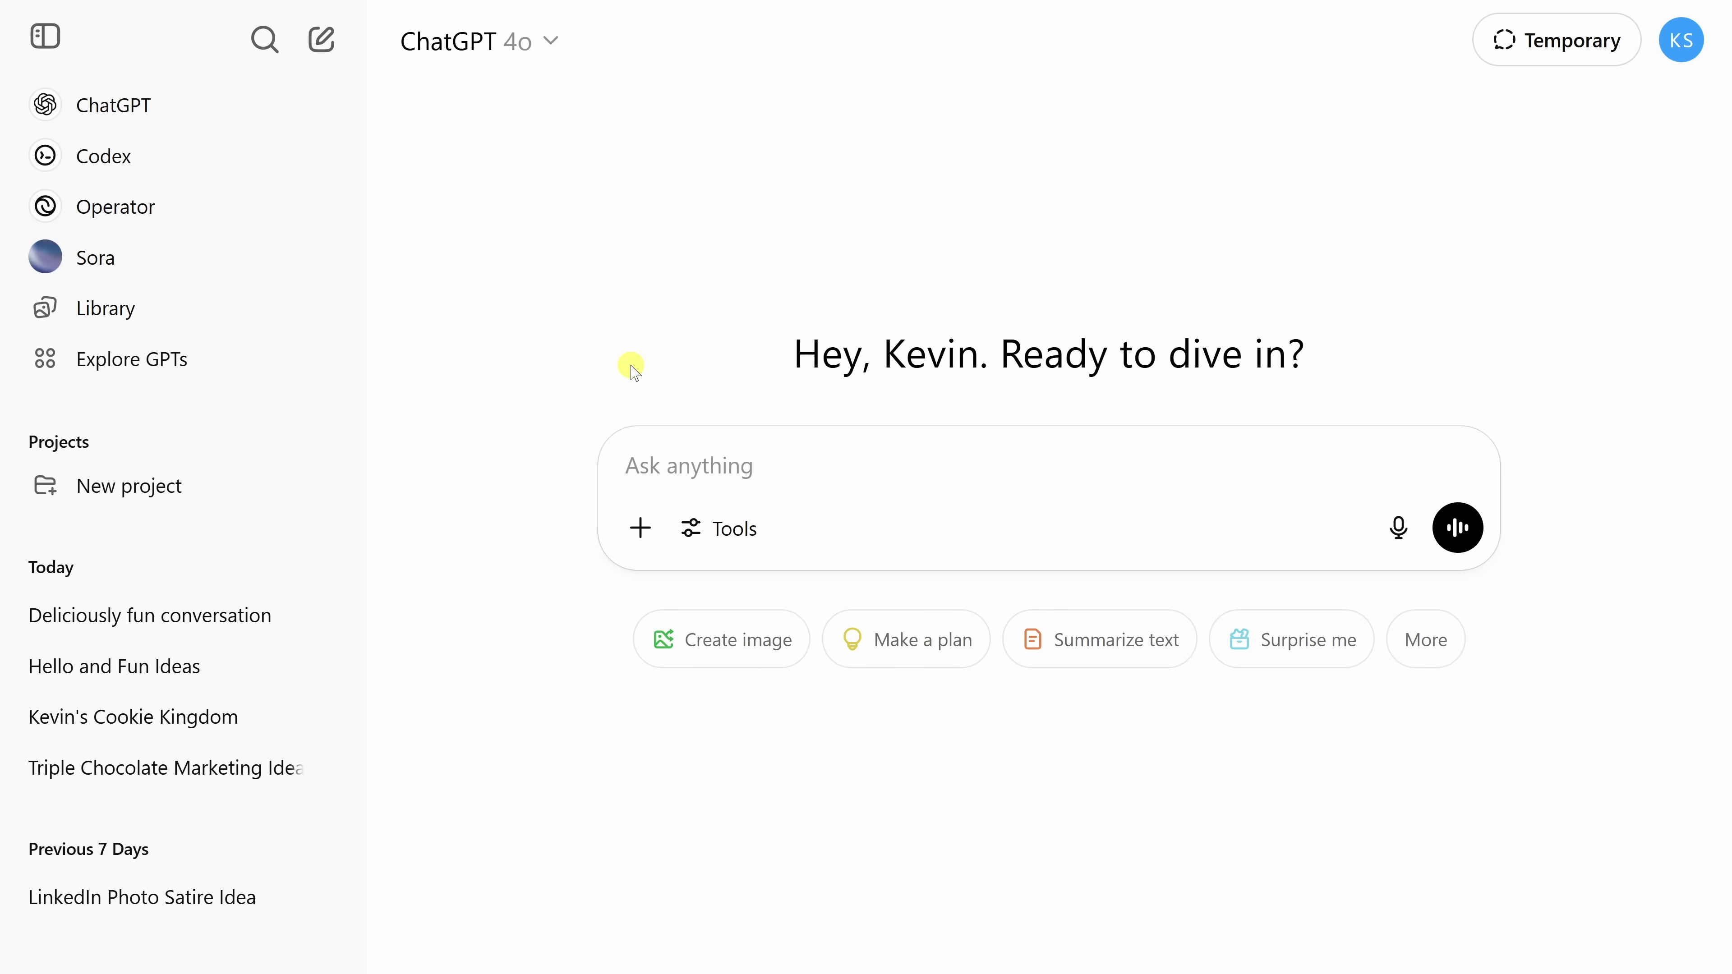
- Turn off "Improve the model for everyone" in the data controls of the account settings
click(1677, 42)
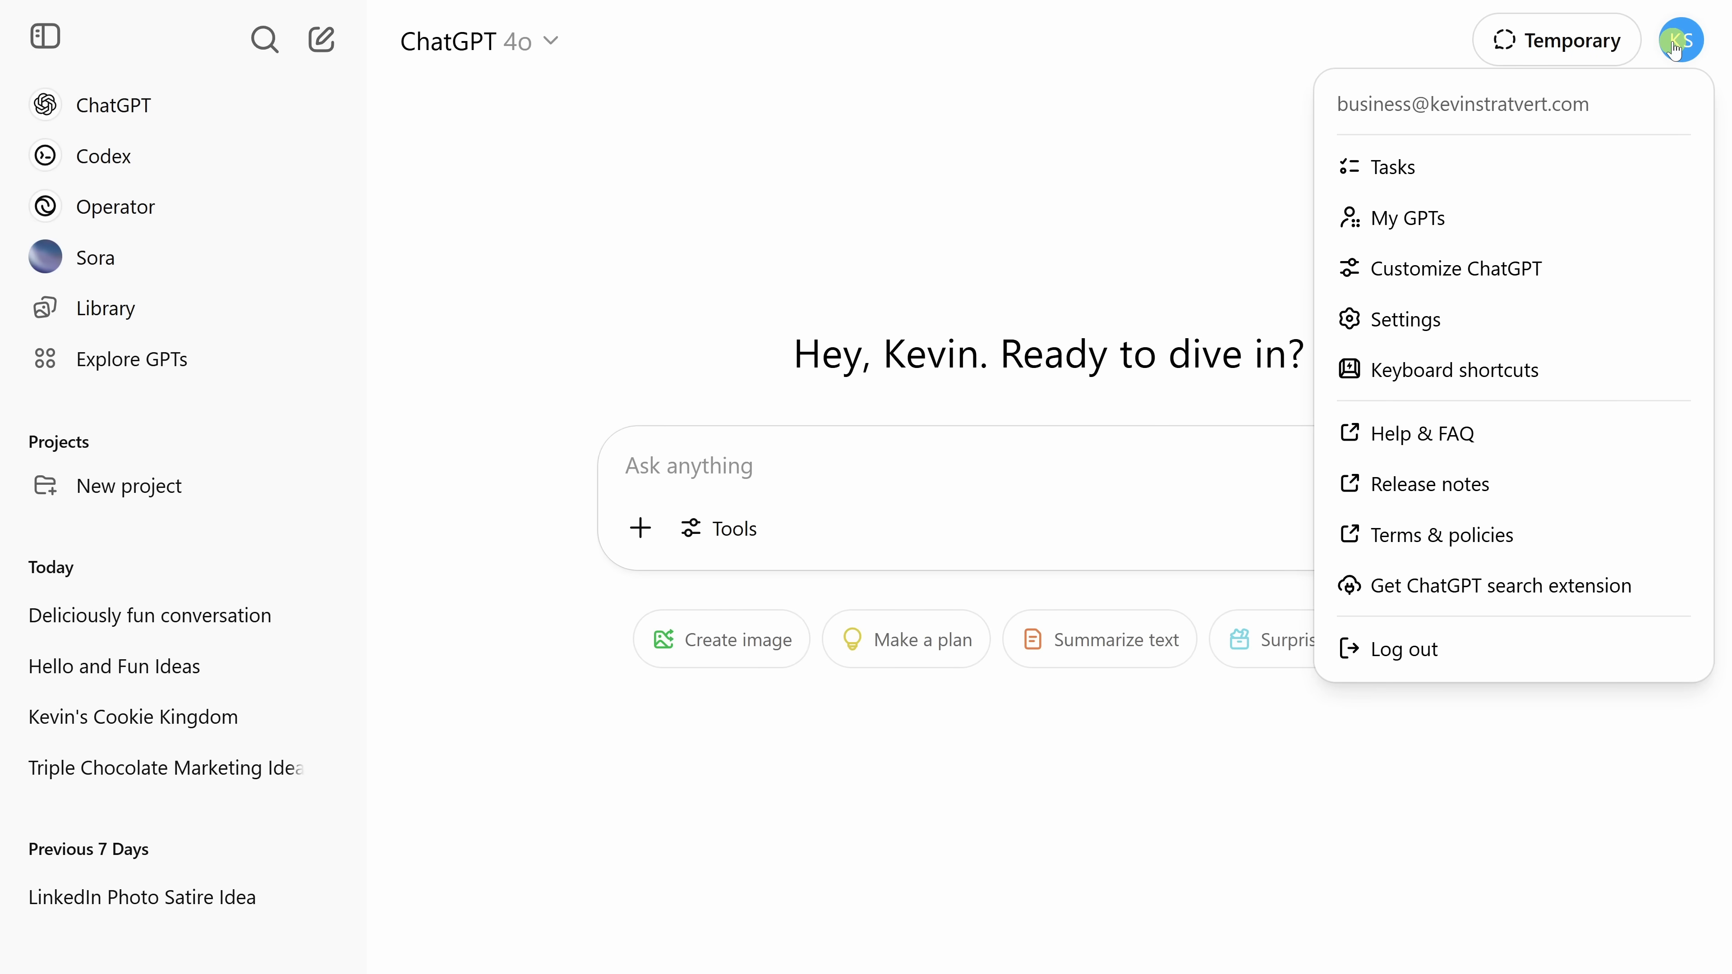
click(1462, 317)
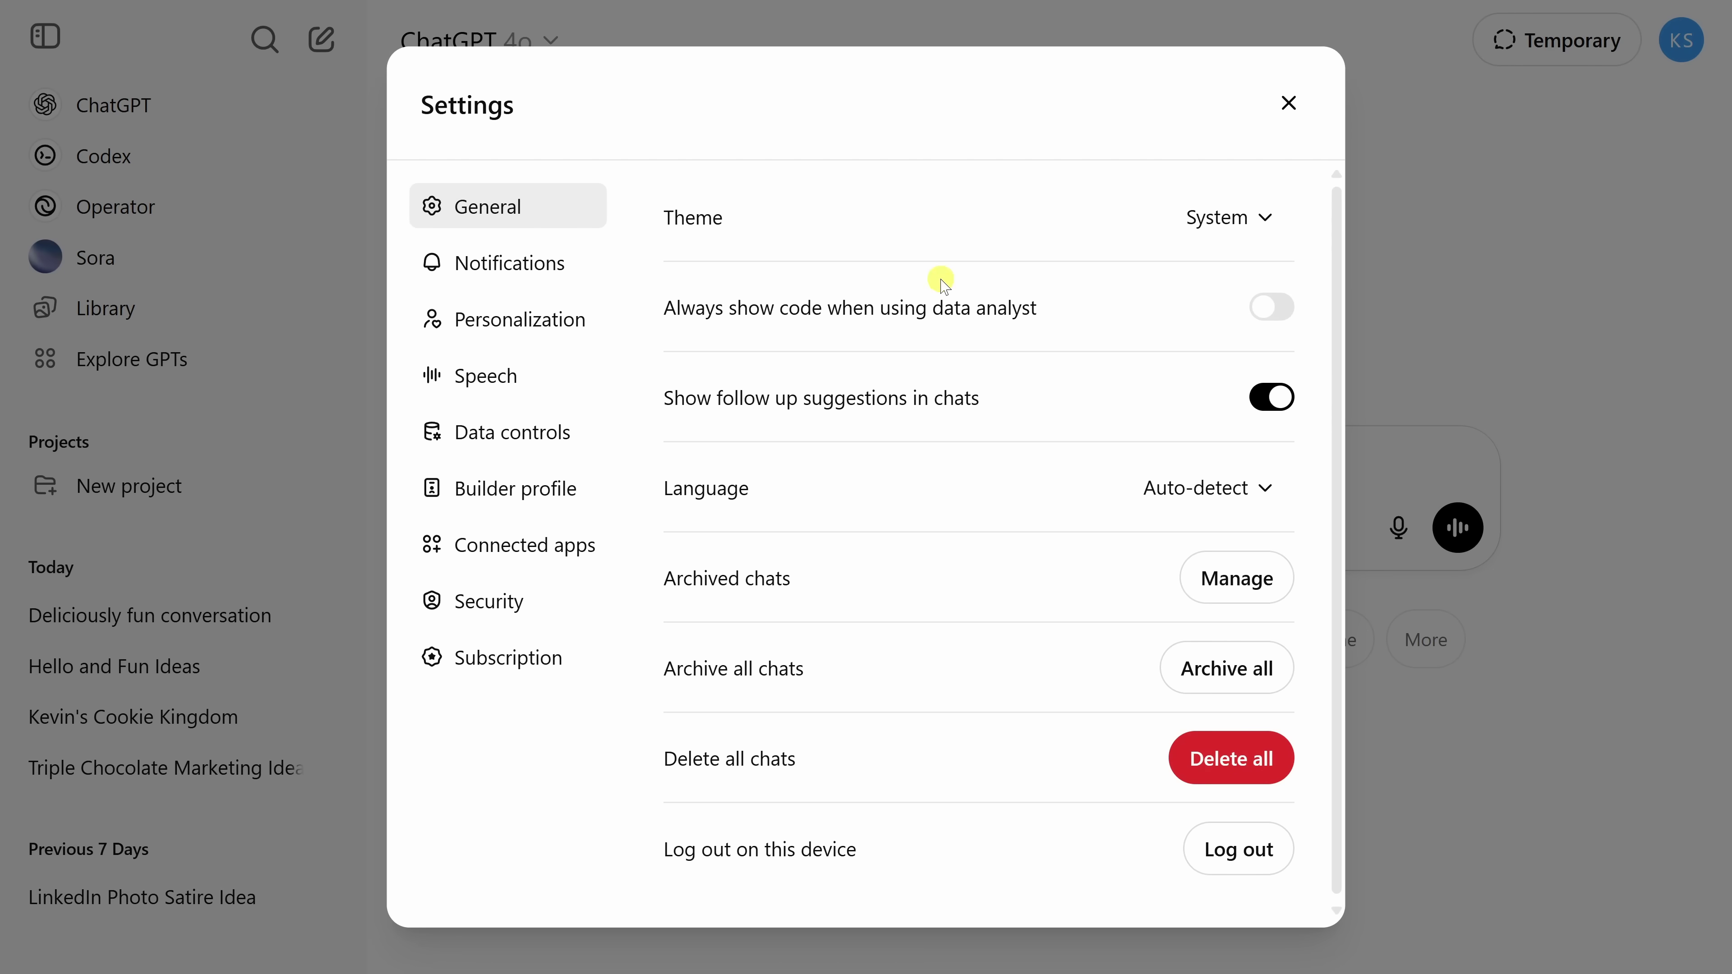
click(511, 436)
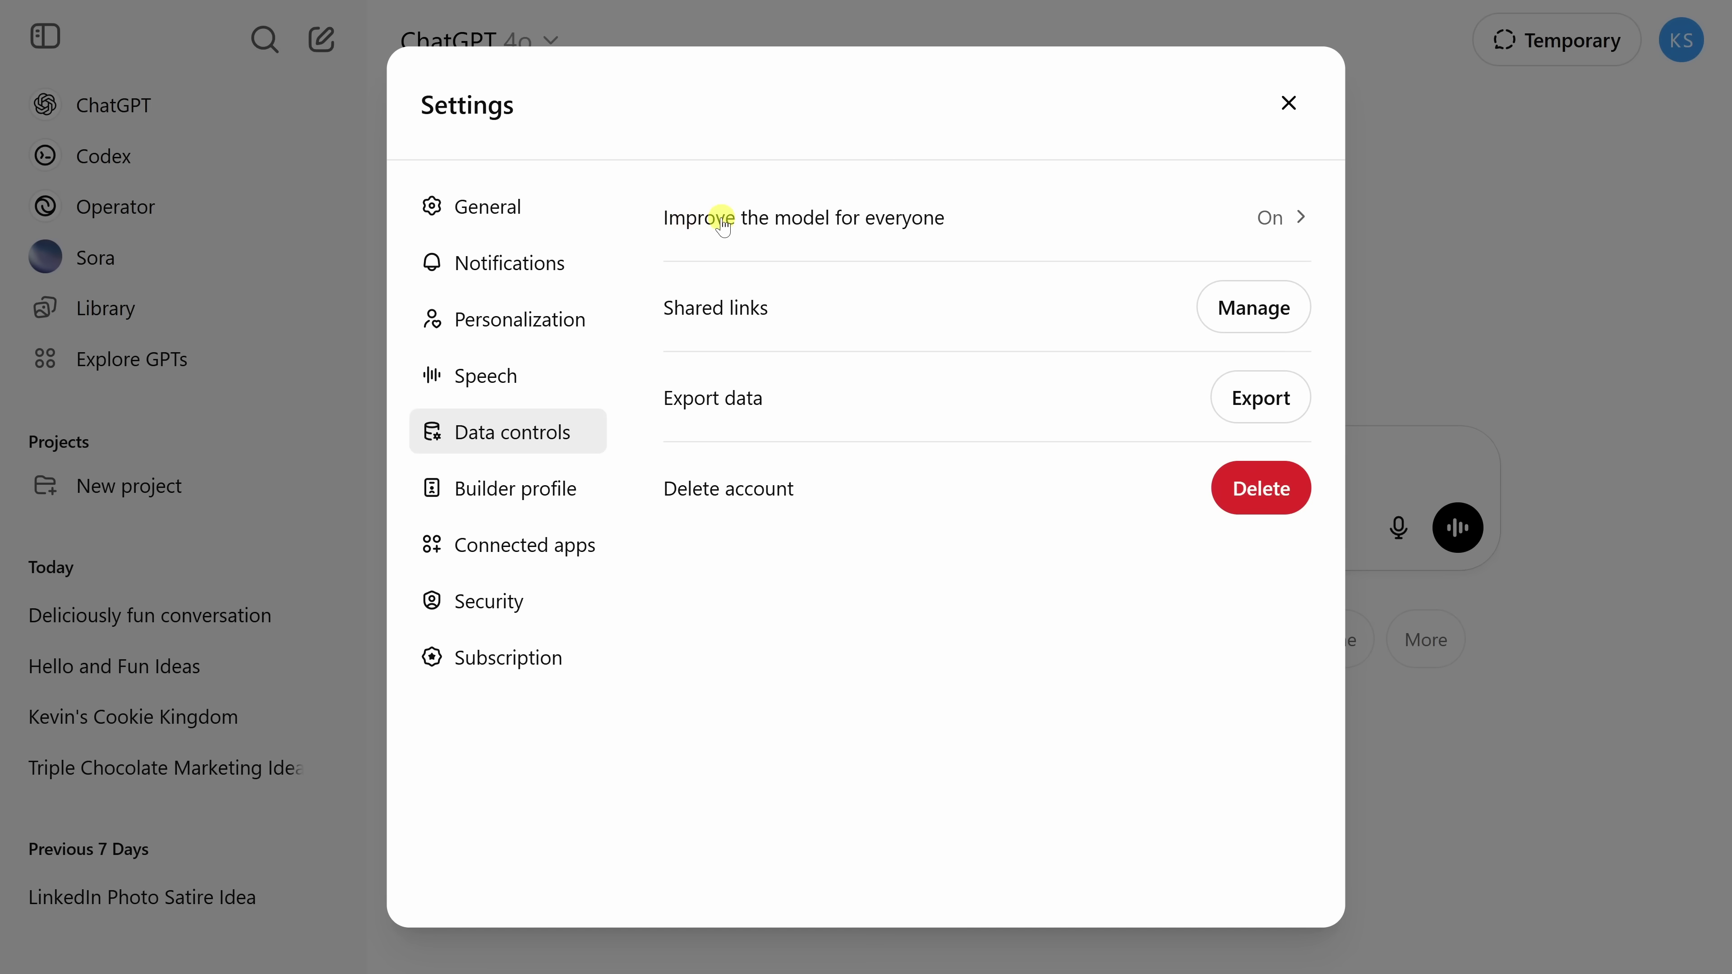
click(1258, 219)
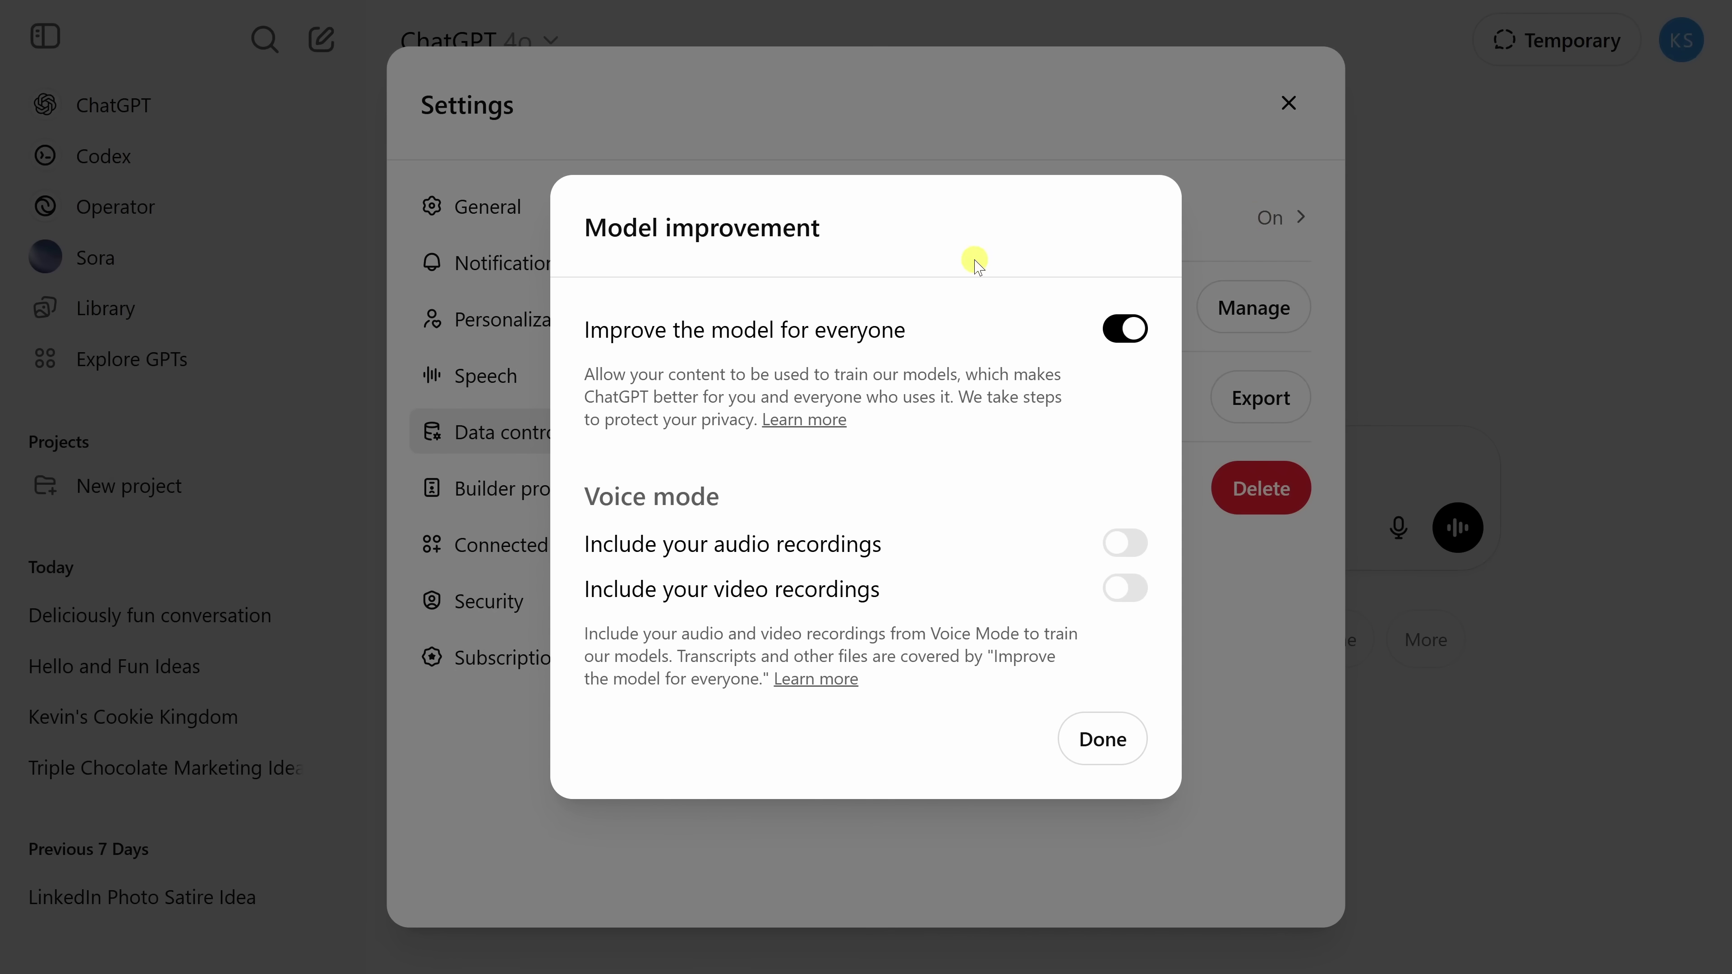
click(1125, 336)
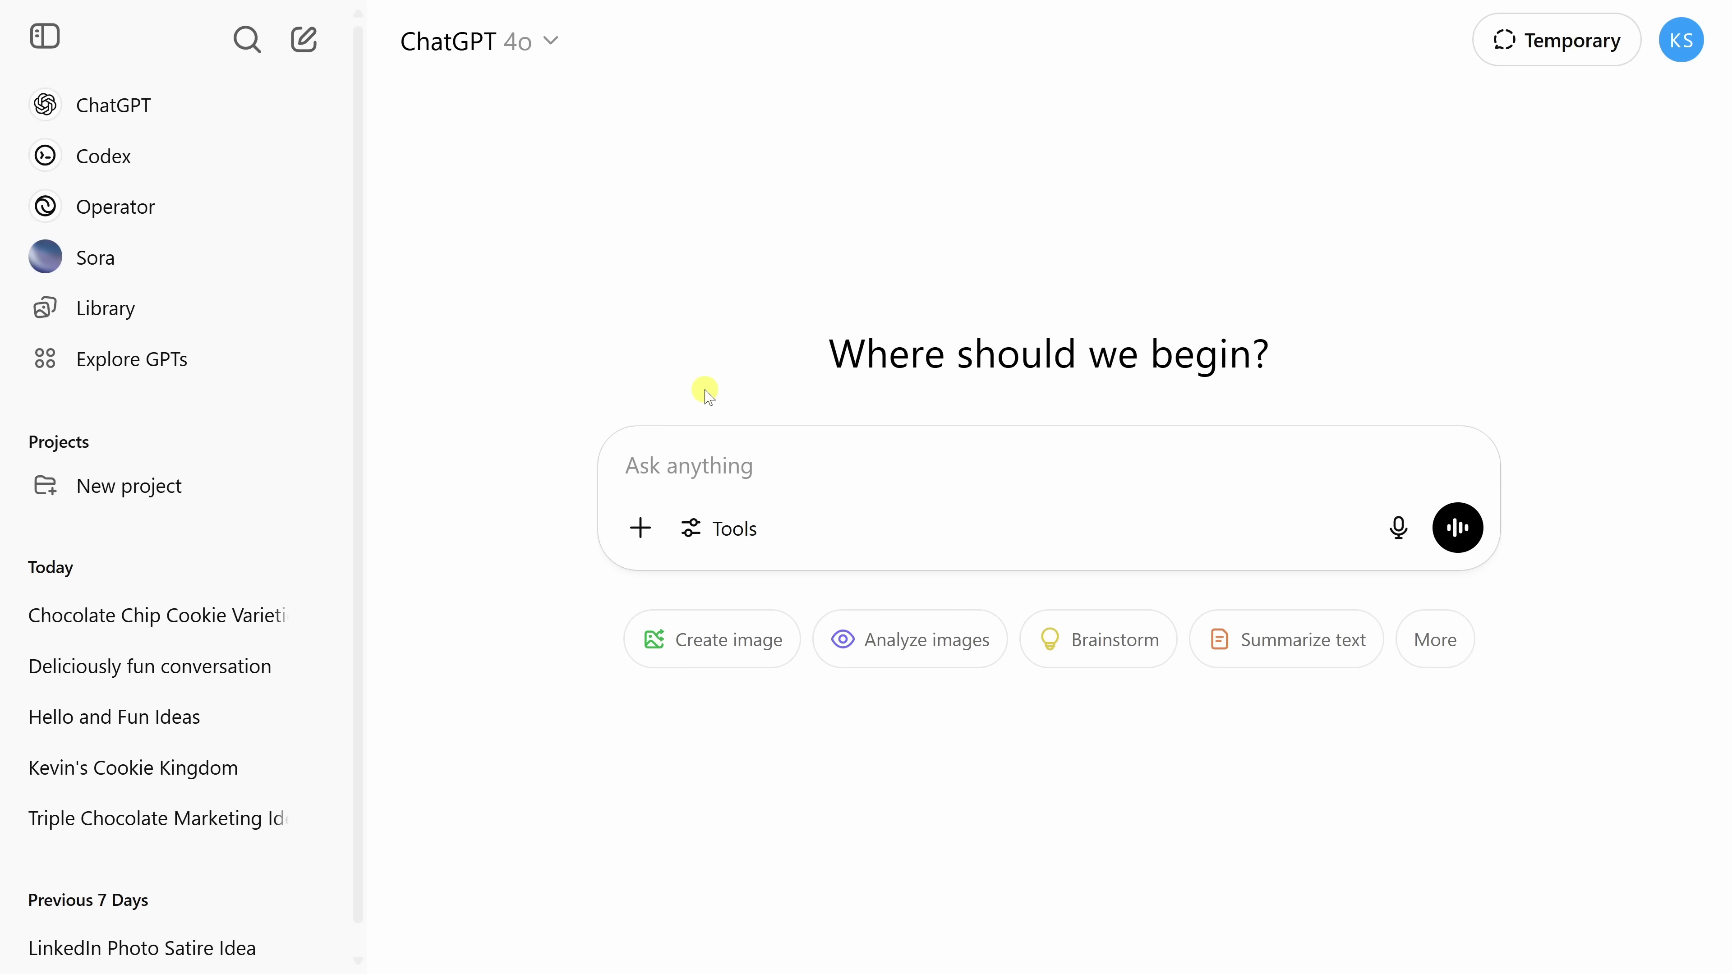
- Examine the connected apps in the settings, including the file upload services and the beta connectors, and close the settings
click(1683, 46)
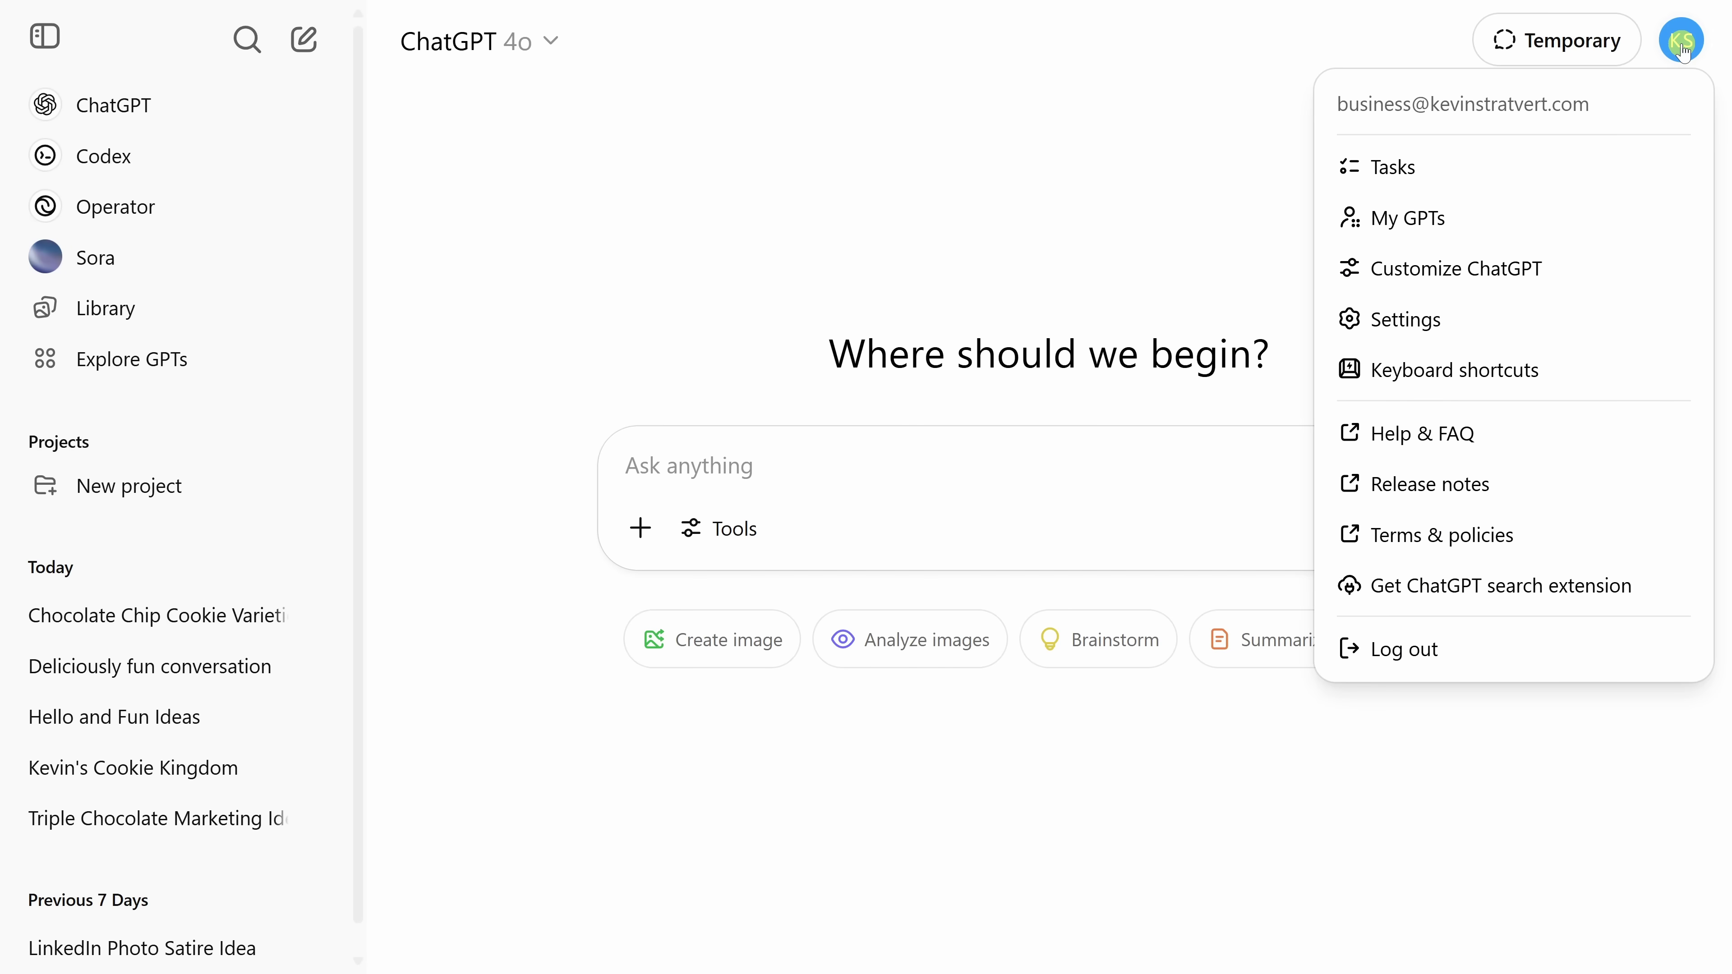
click(1477, 314)
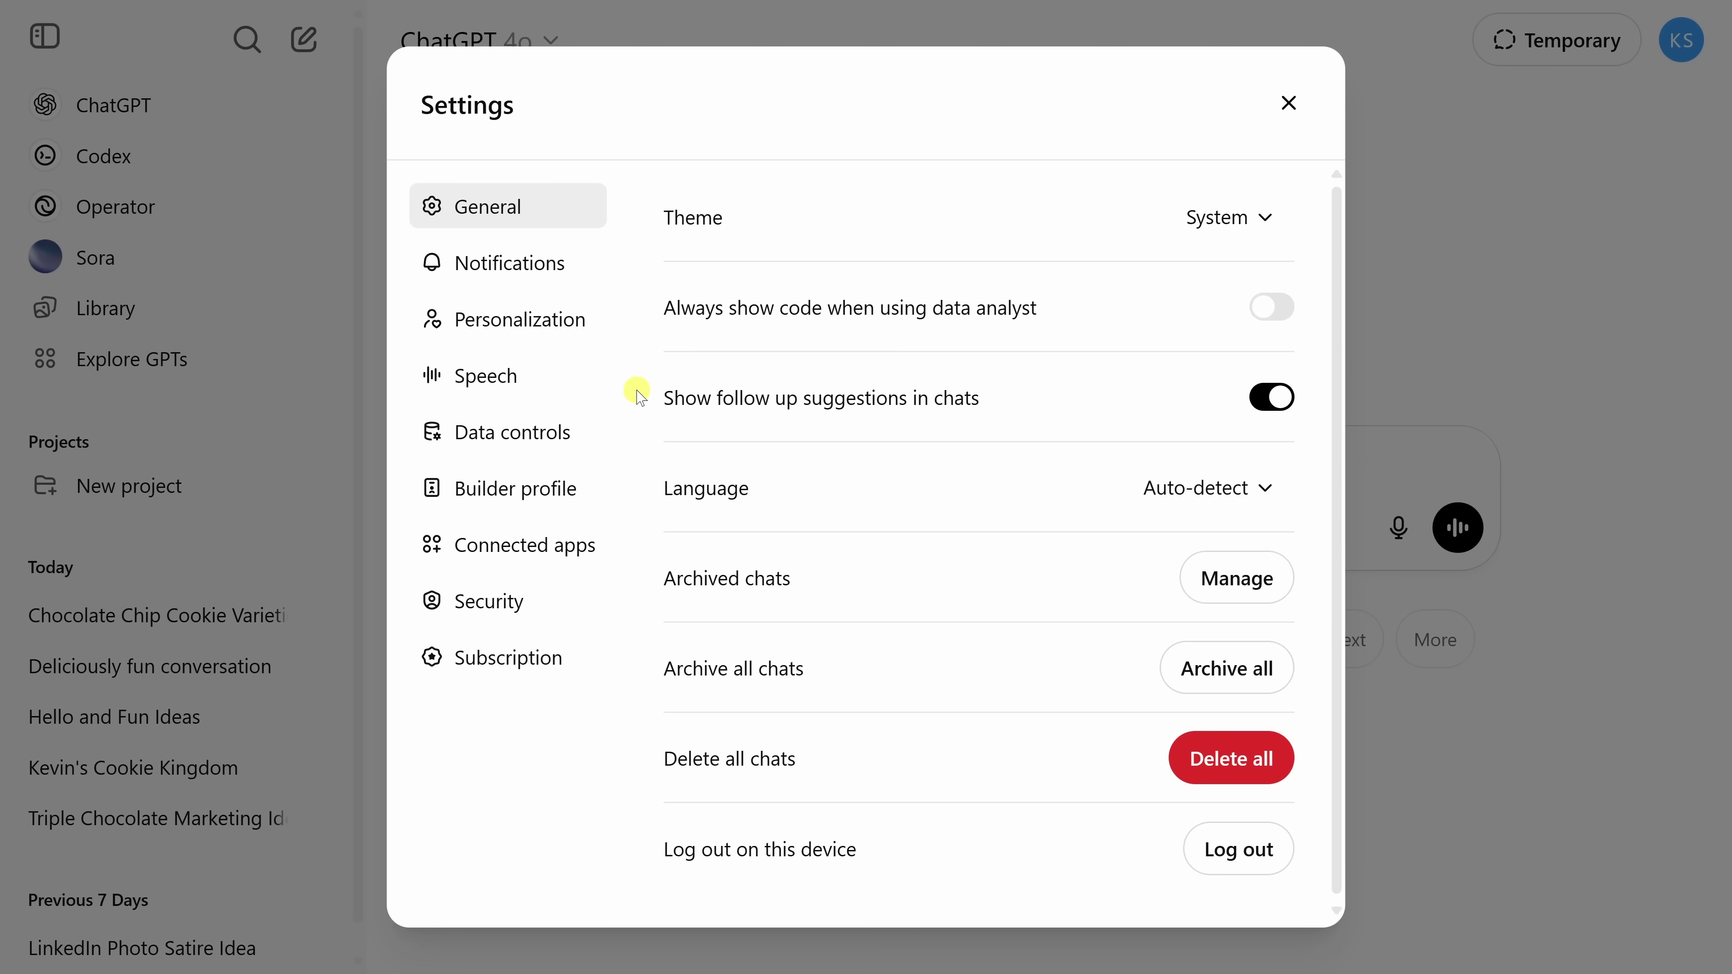
click(517, 550)
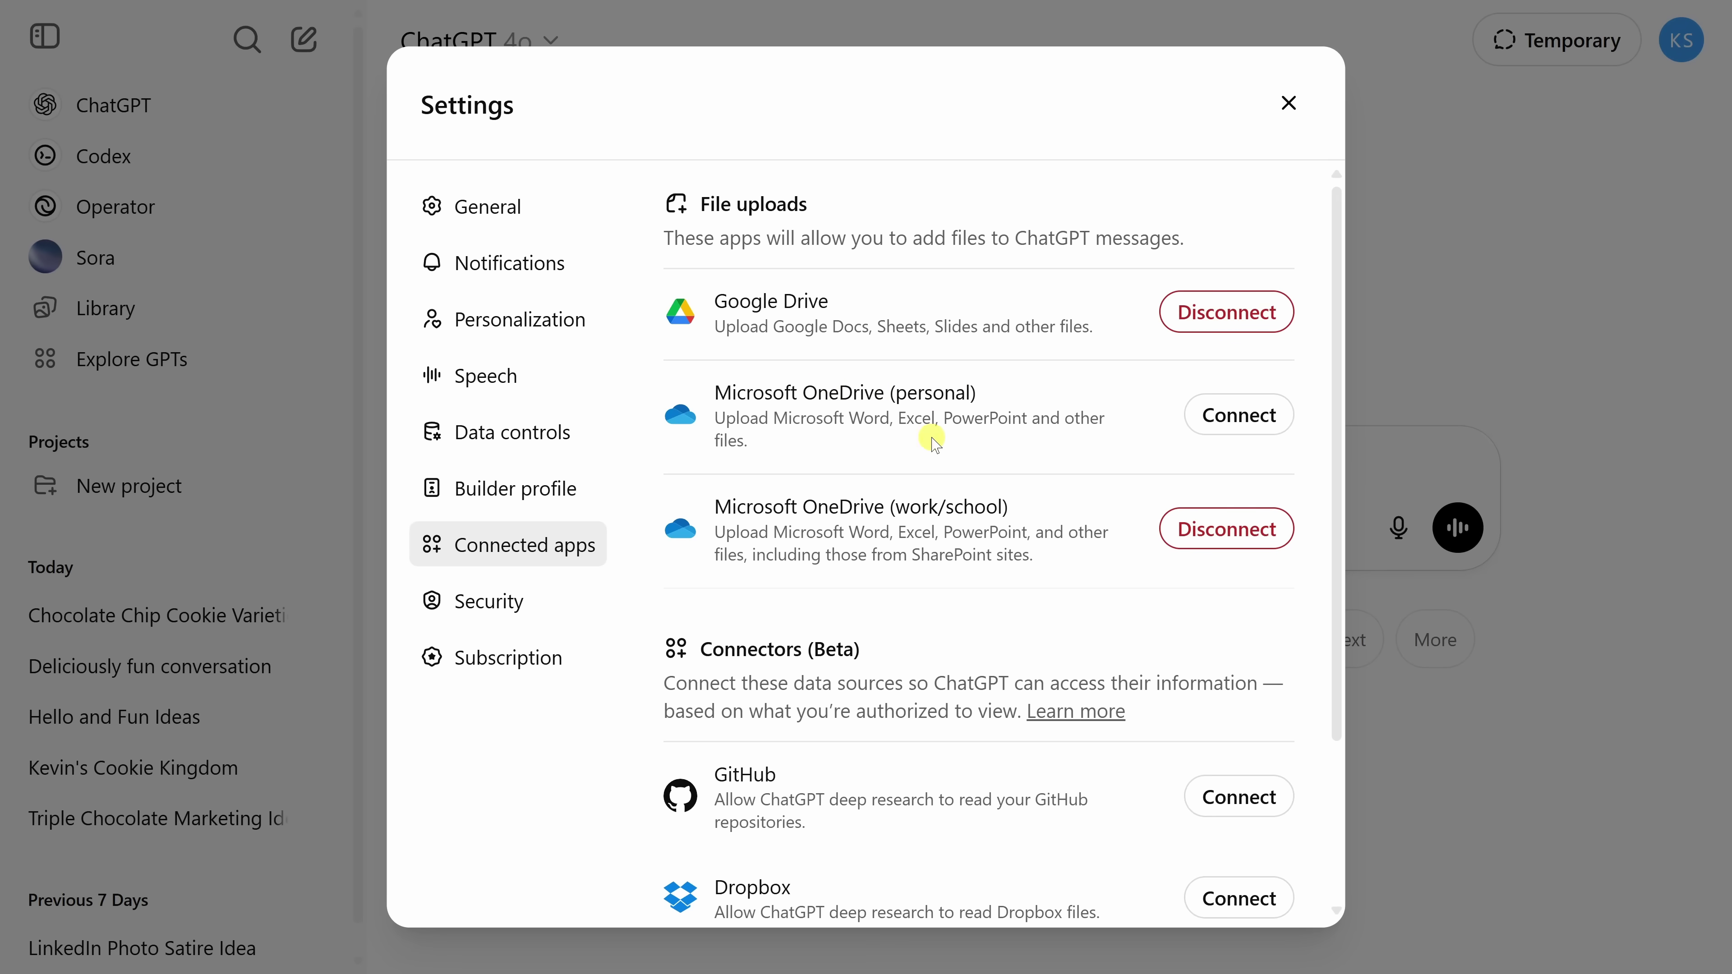
scroll(992, 490, down, 3)
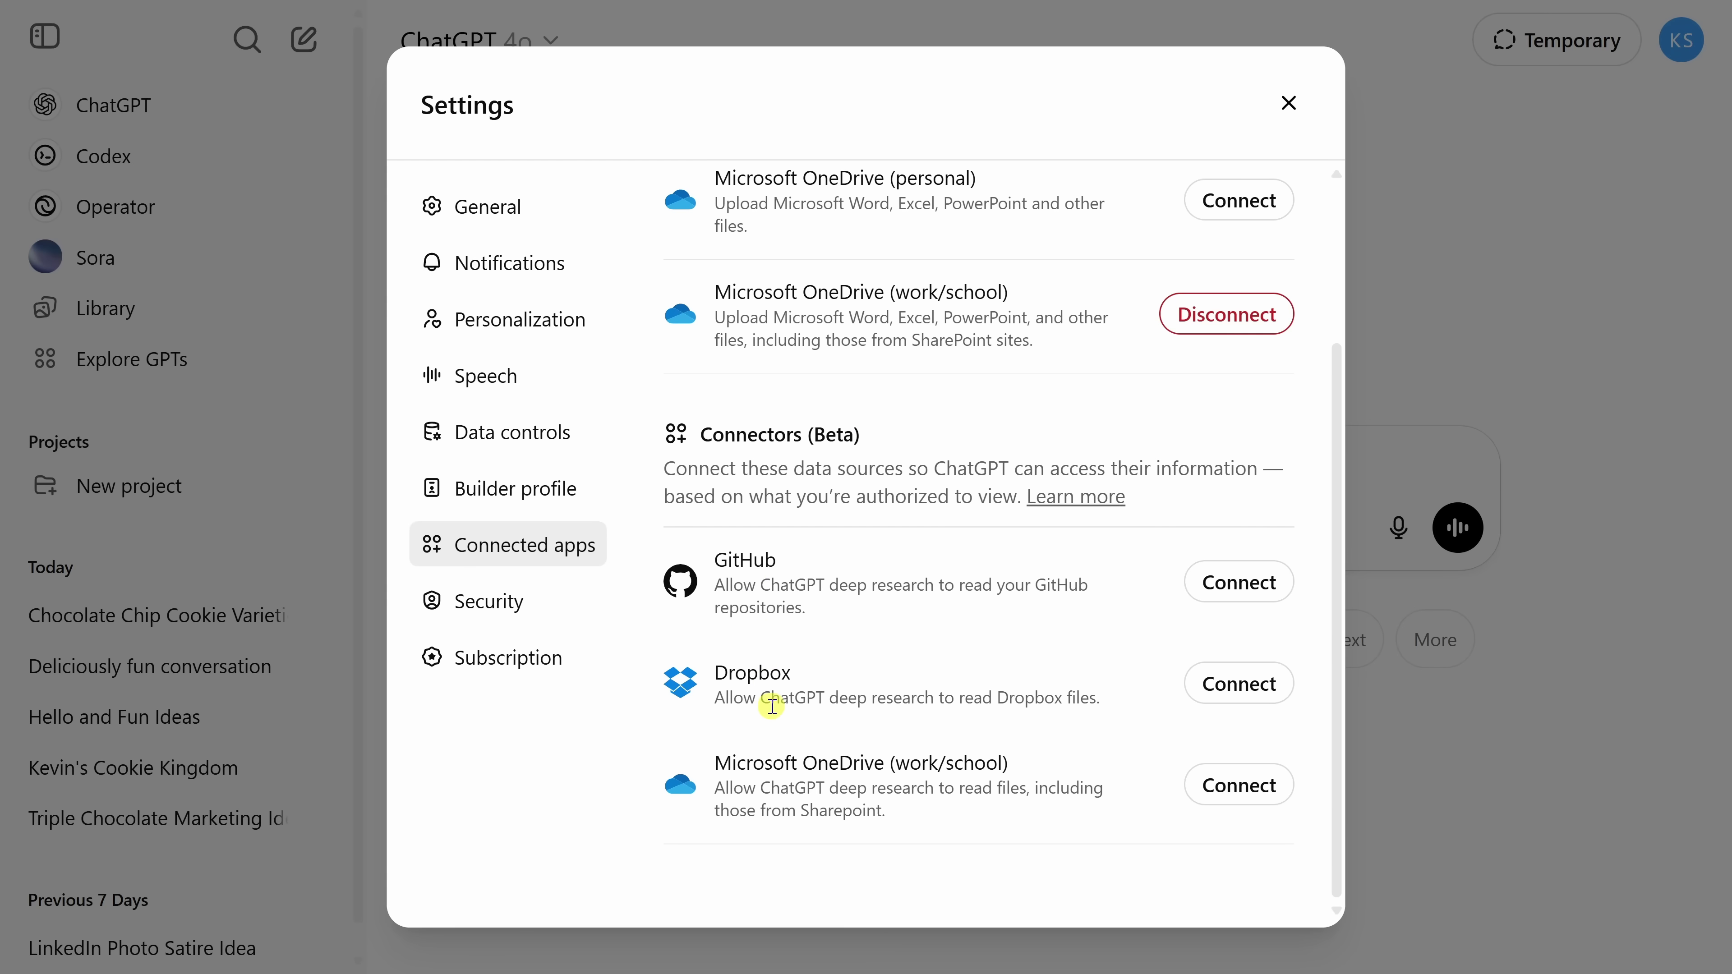
drag(883, 792, 1088, 790)
click(1088, 791)
scroll(986, 666, up, 3)
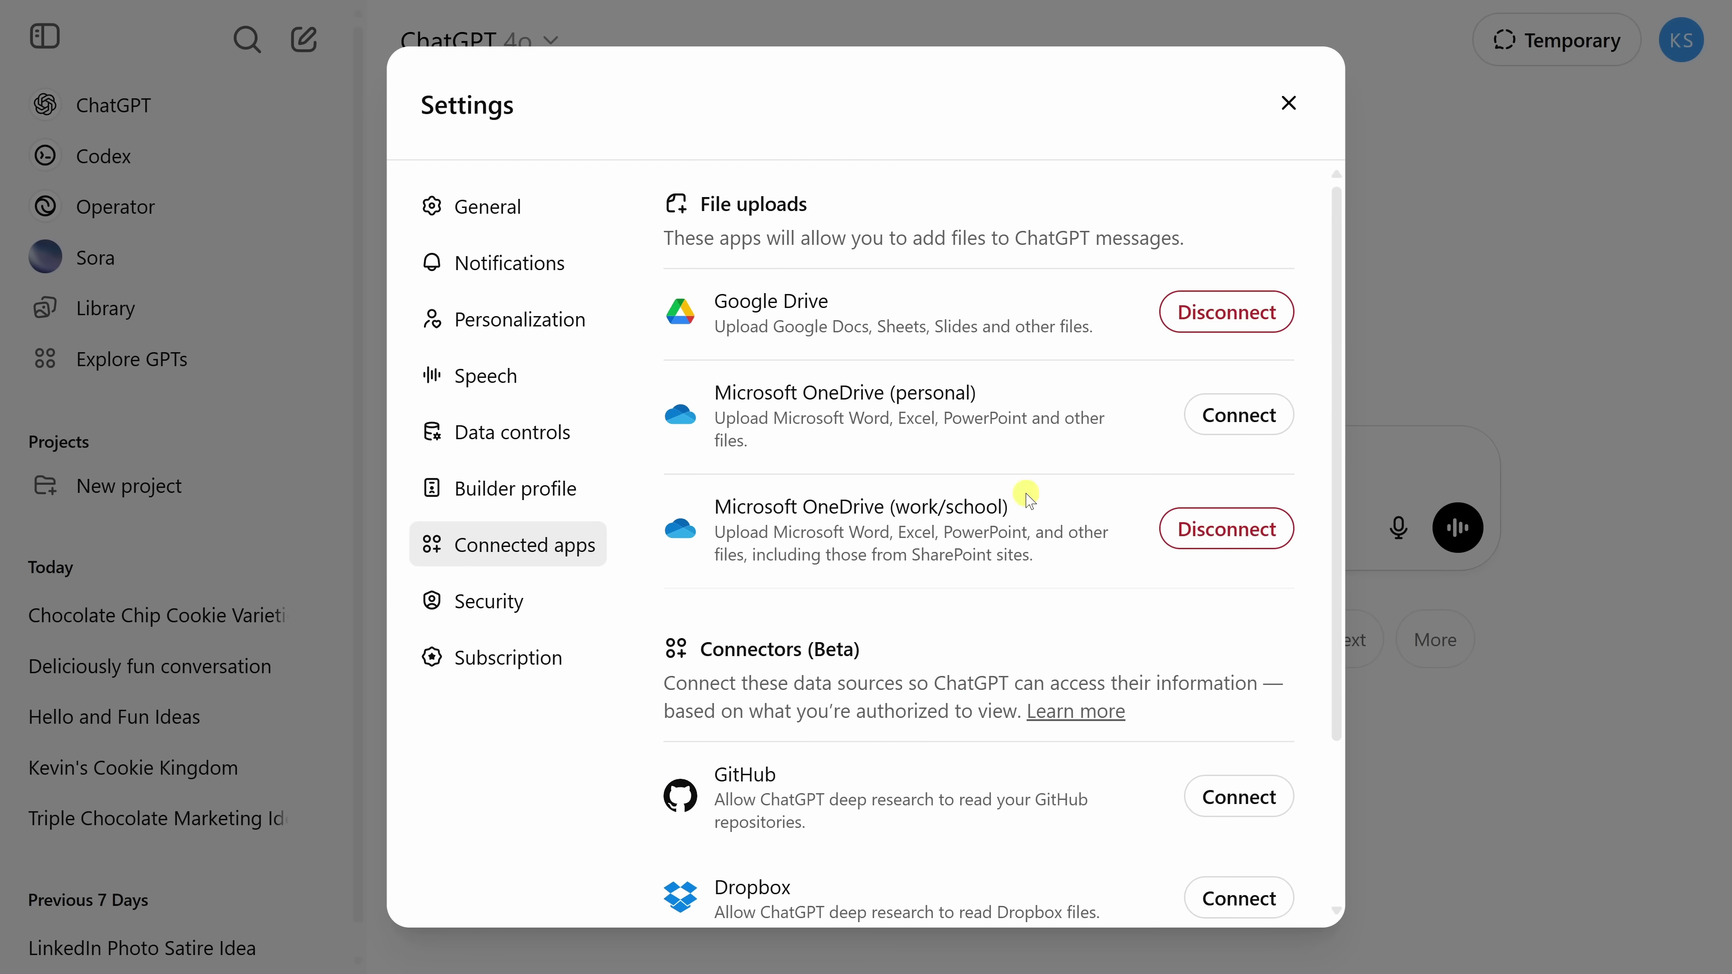
click(1288, 104)
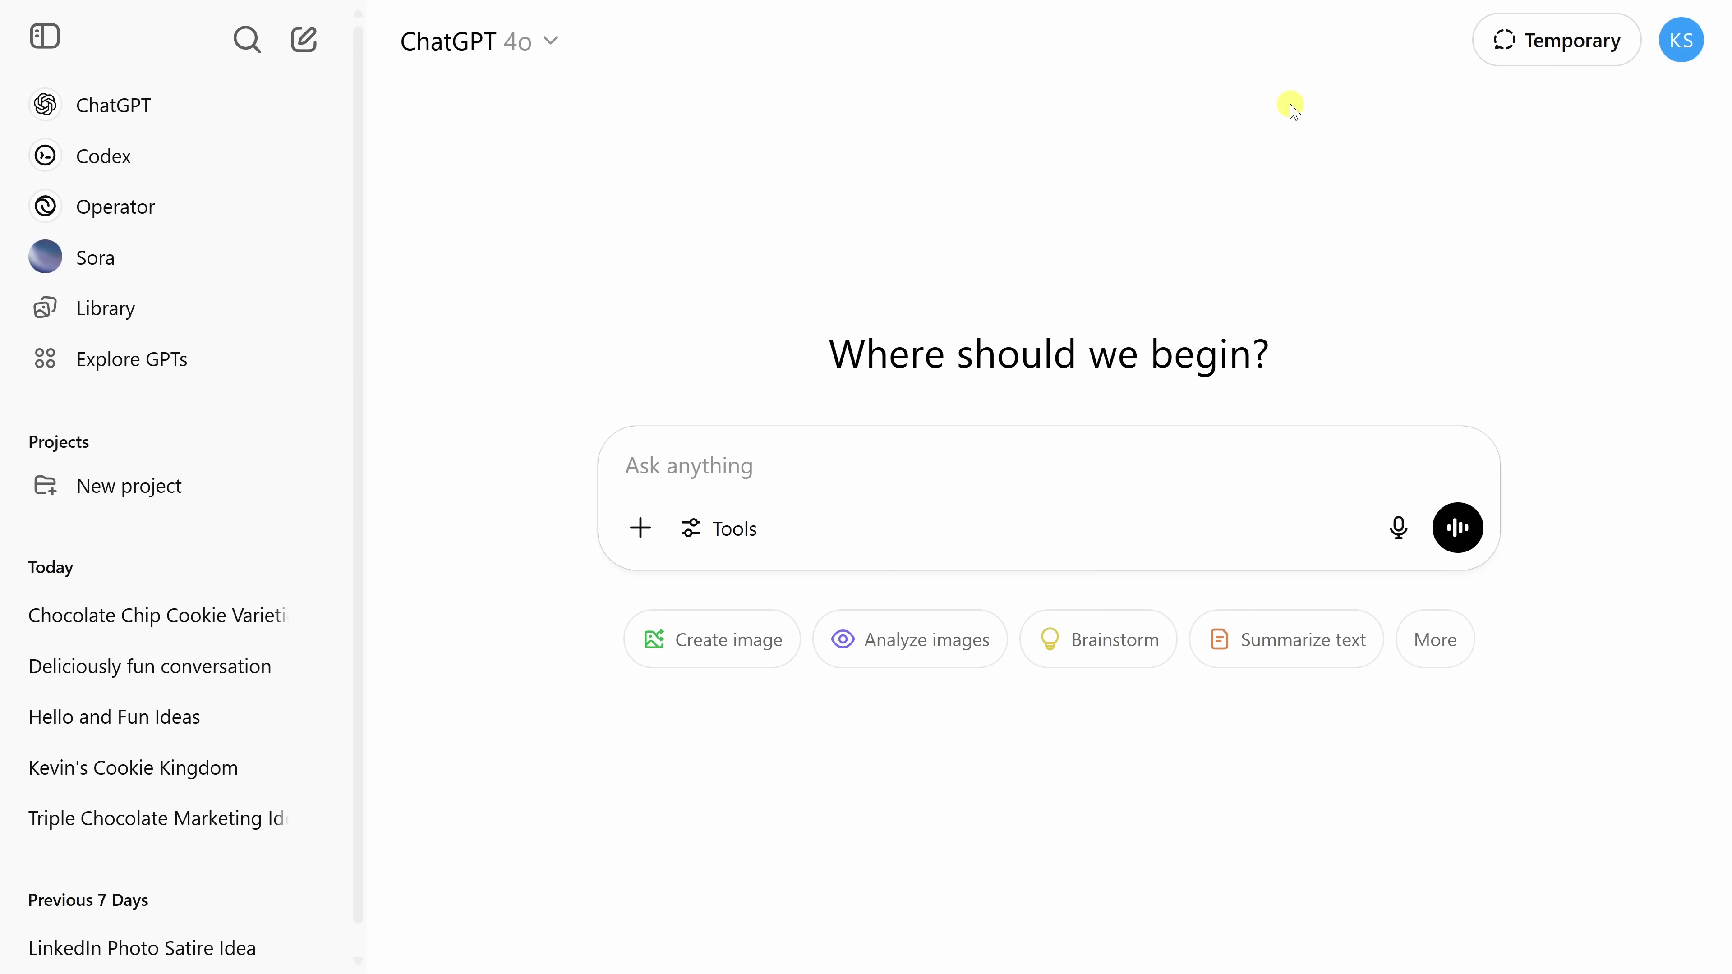
- Attach Cookie_Orders.xlsx from Microsoft OneDrive (work/school) and ask "What's the most popular cookie type ordered?"
click(640, 530)
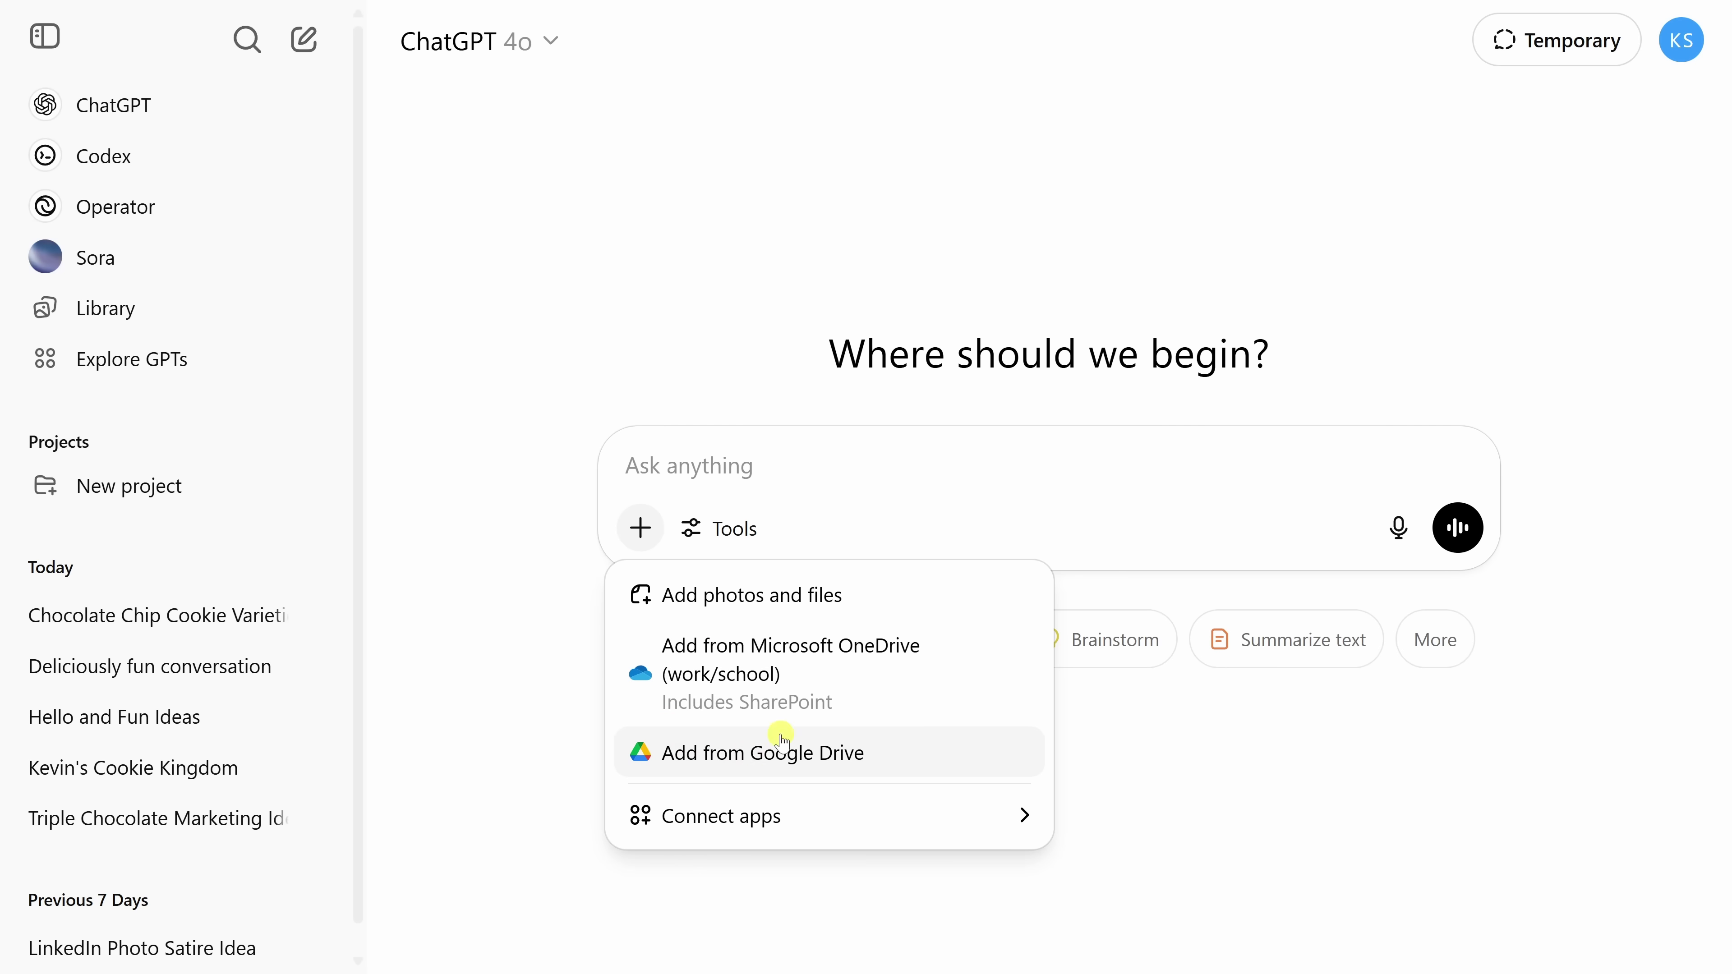
click(821, 653)
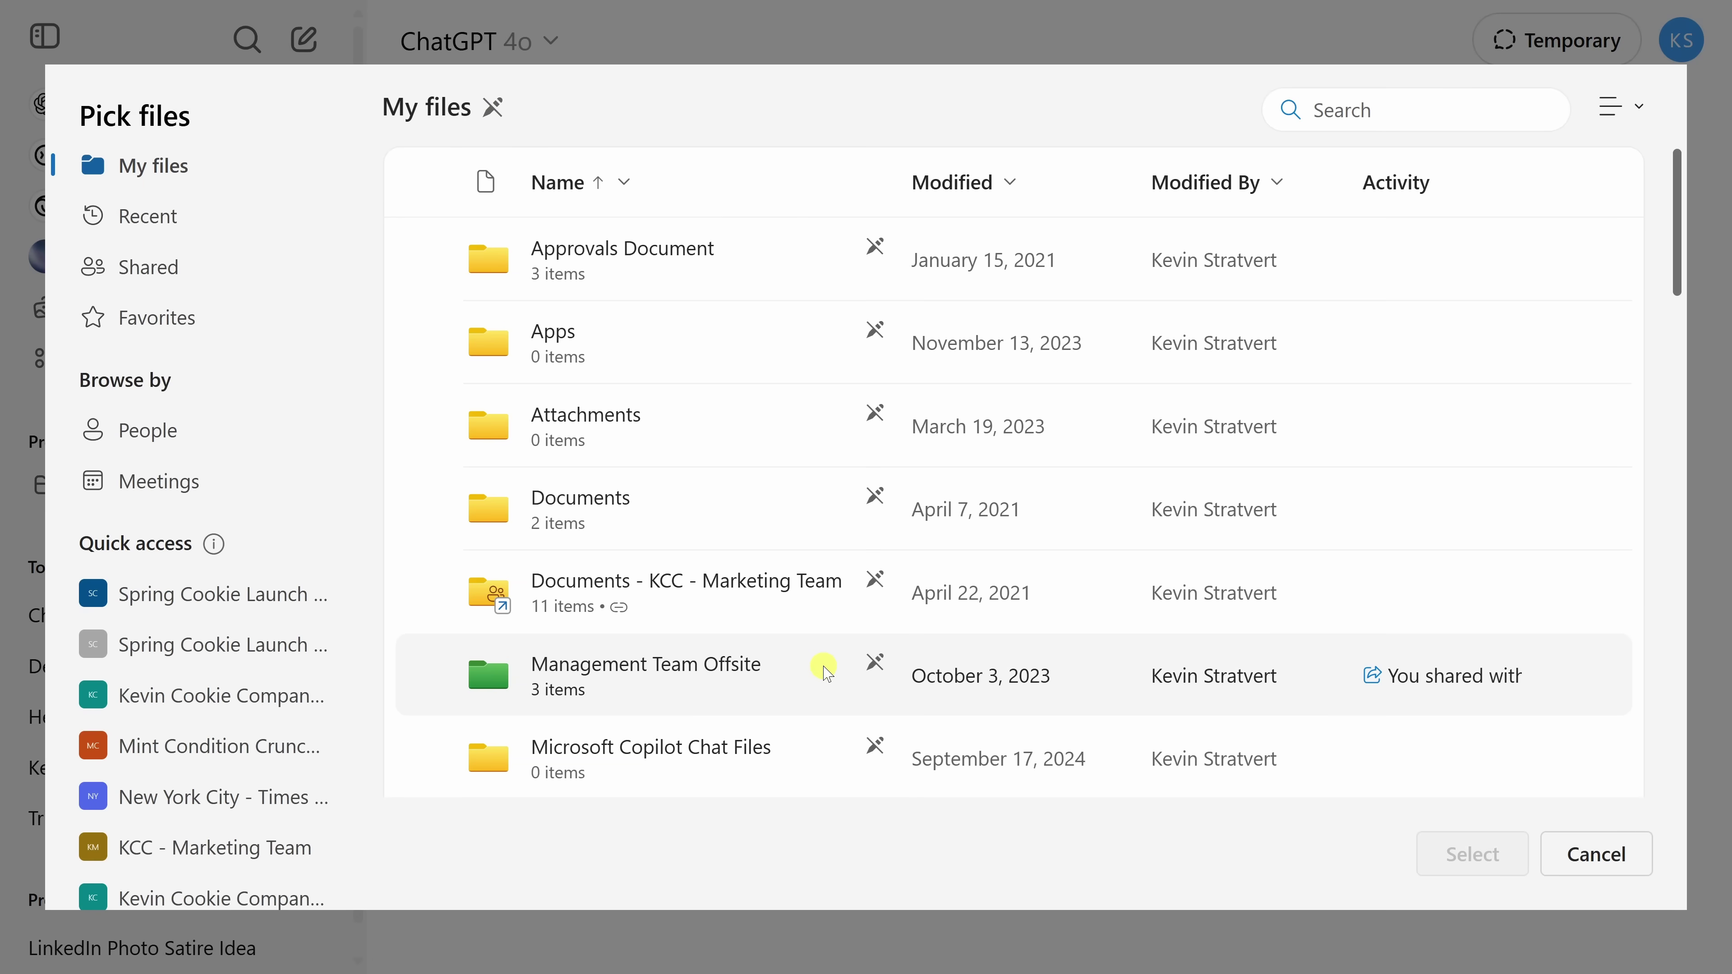
scroll(818, 674, down, 15)
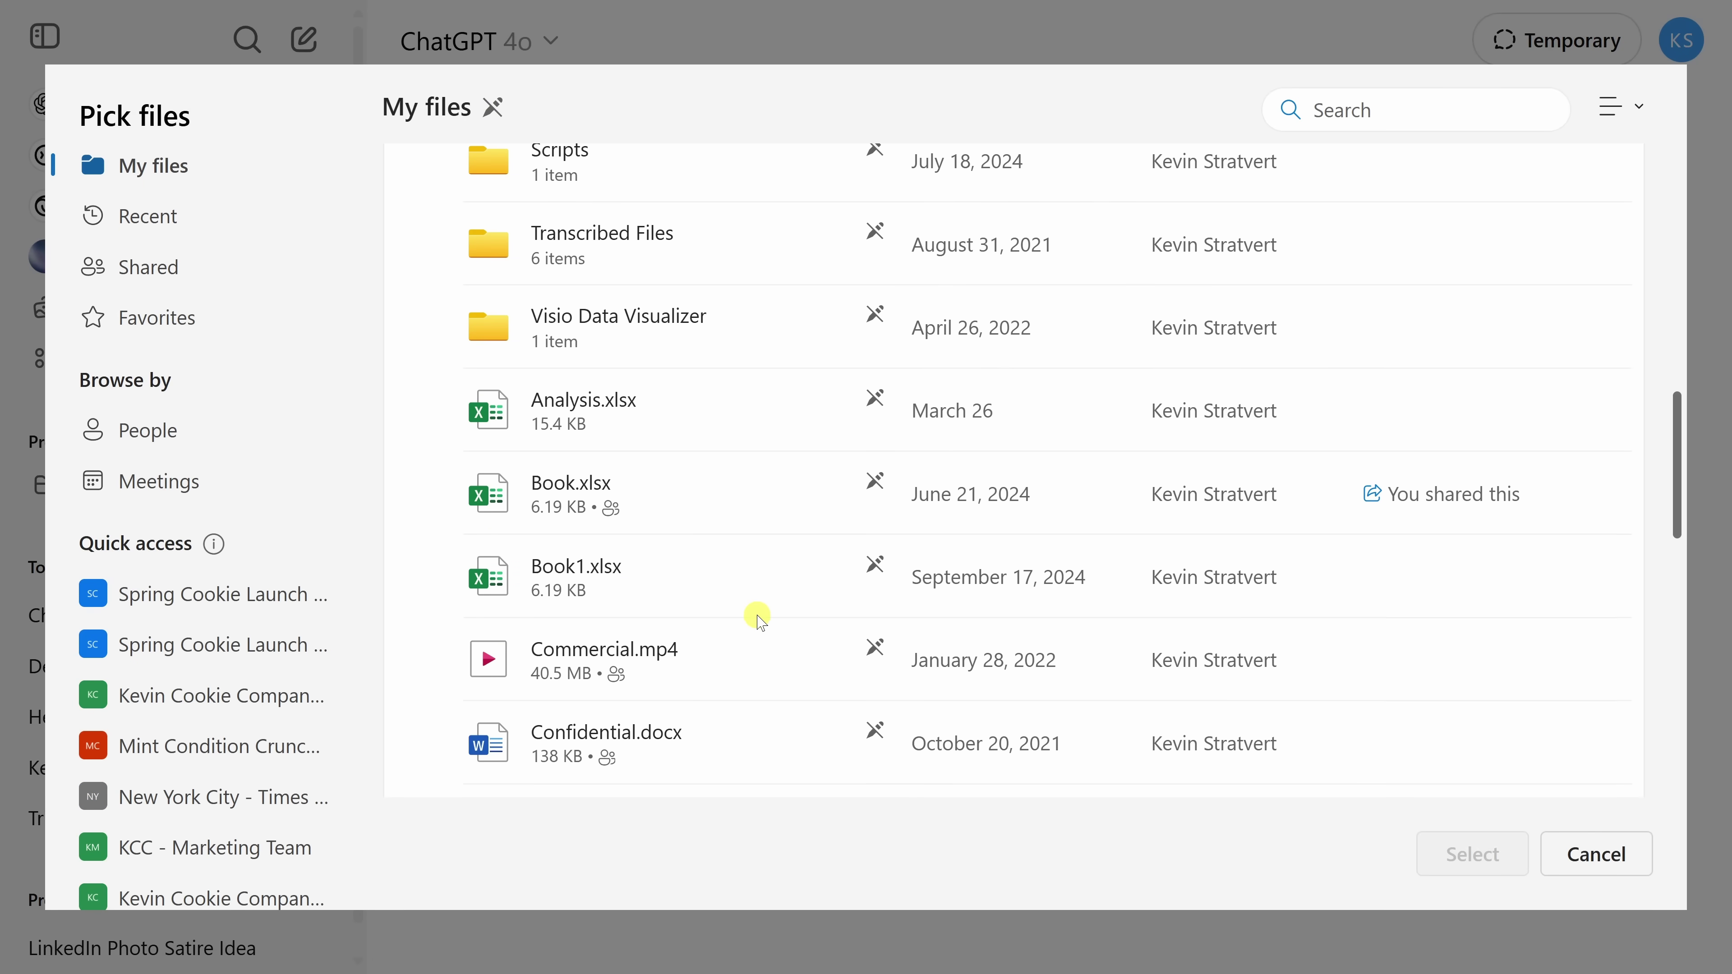
scroll(762, 622, down, 5)
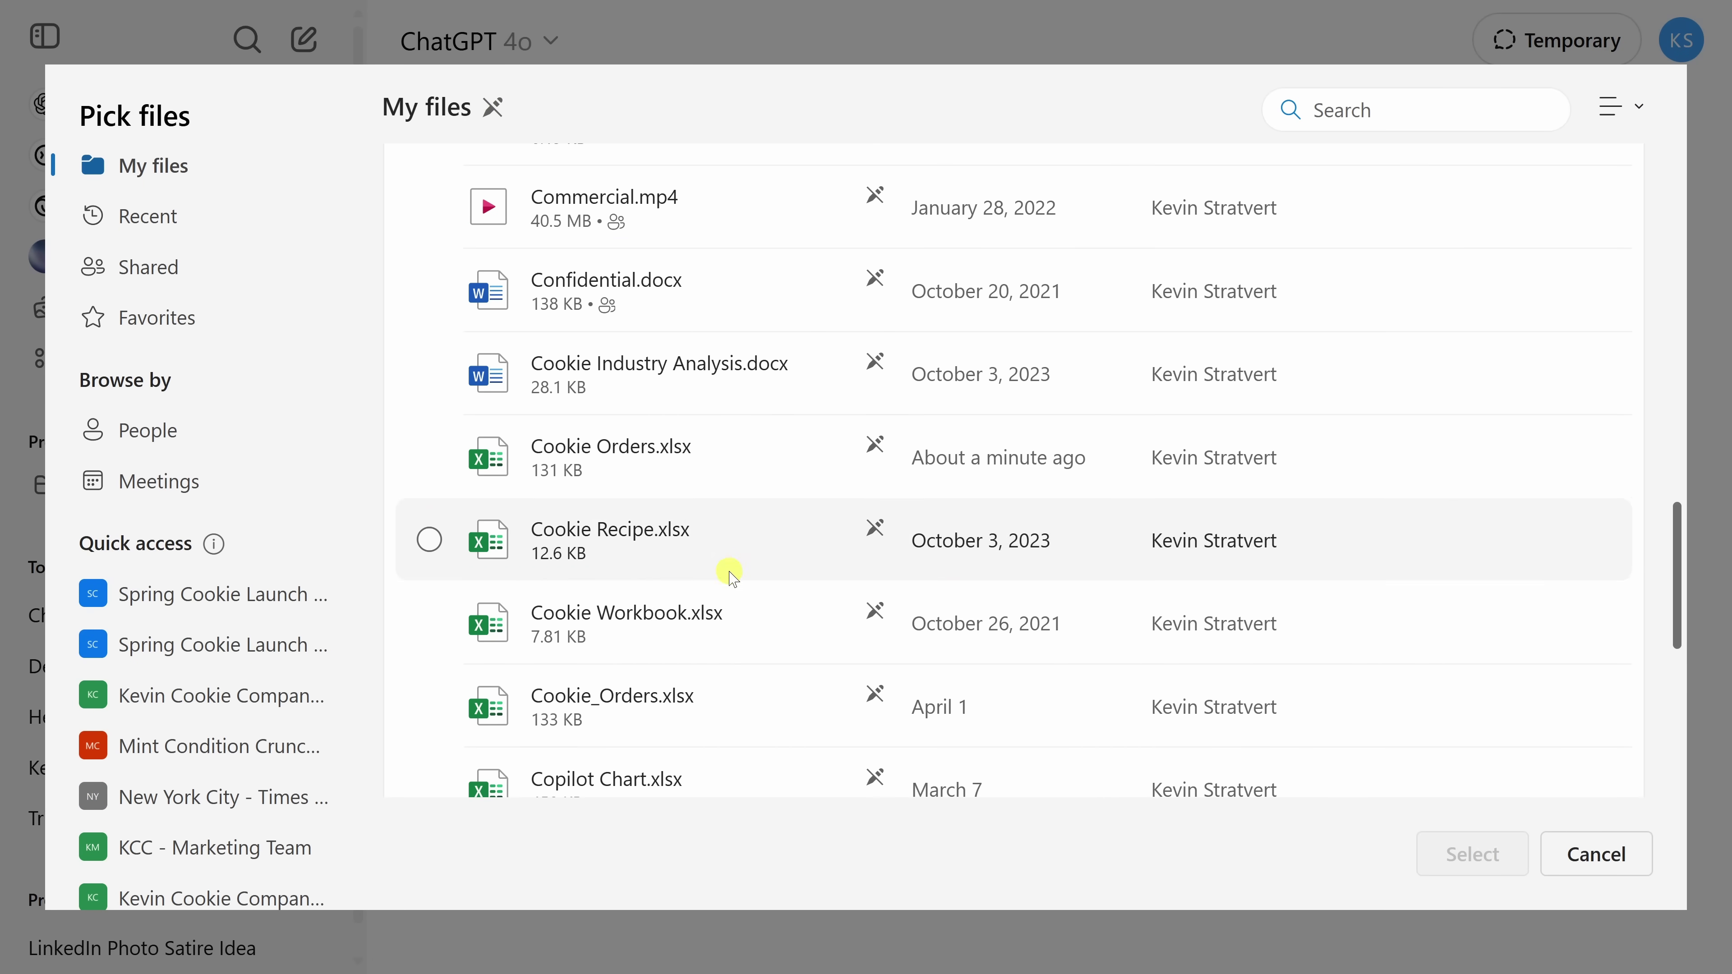
click(672, 703)
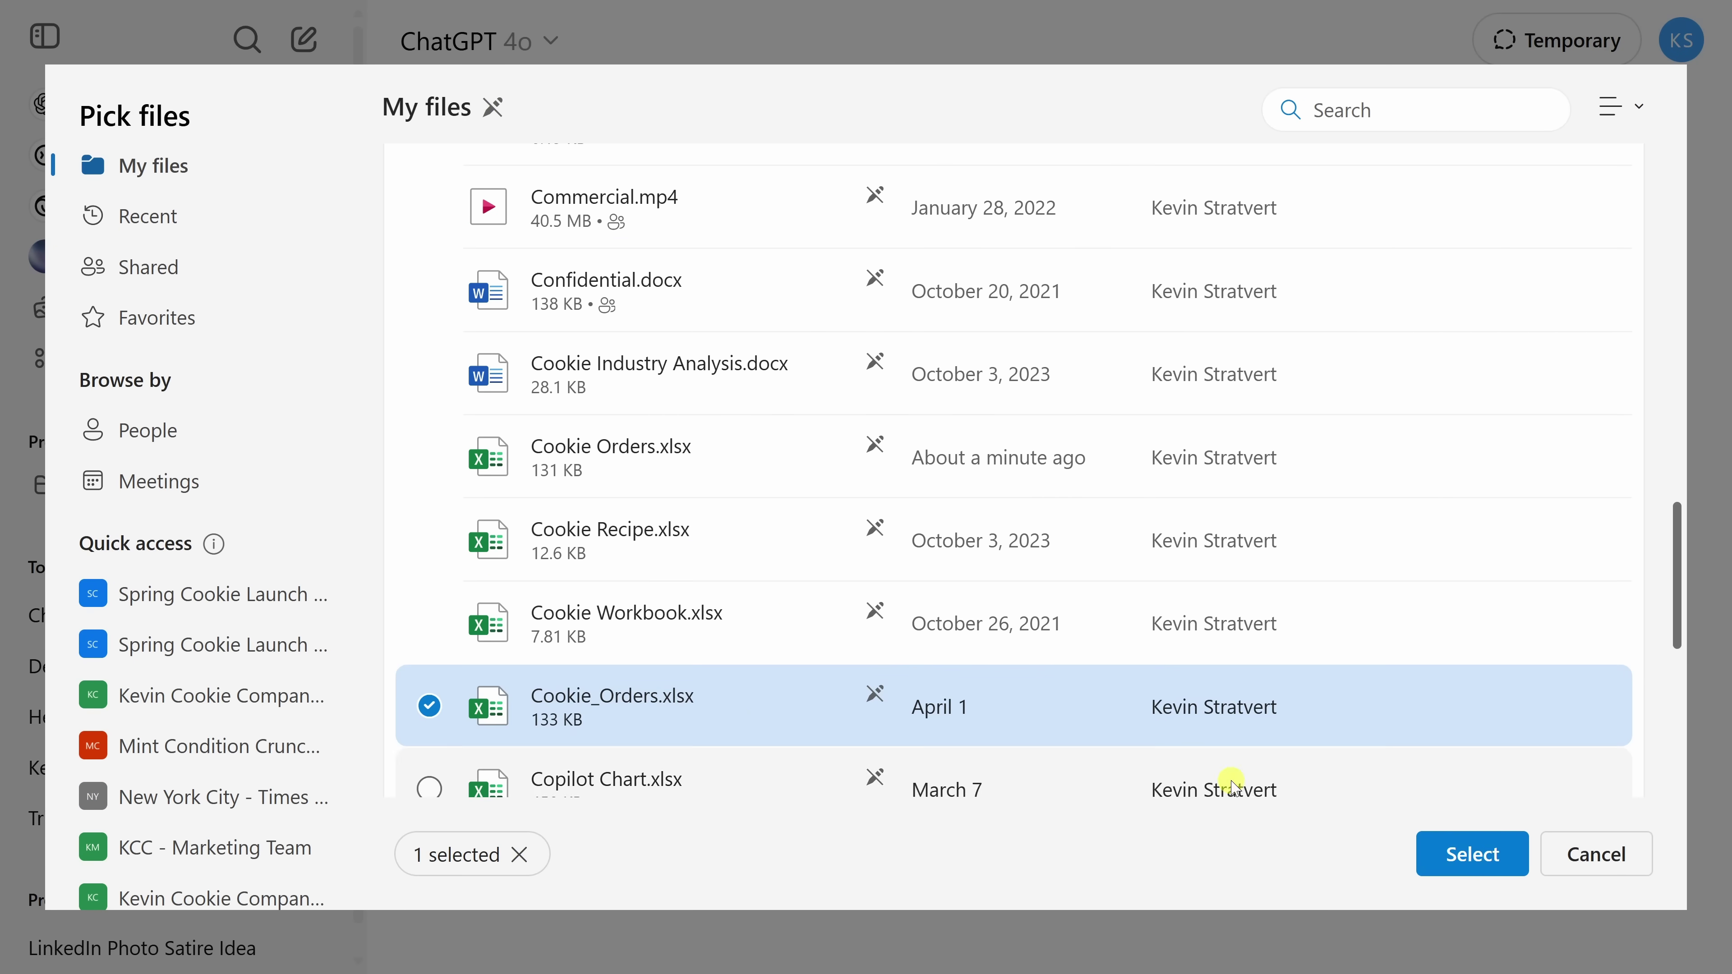
click(1470, 850)
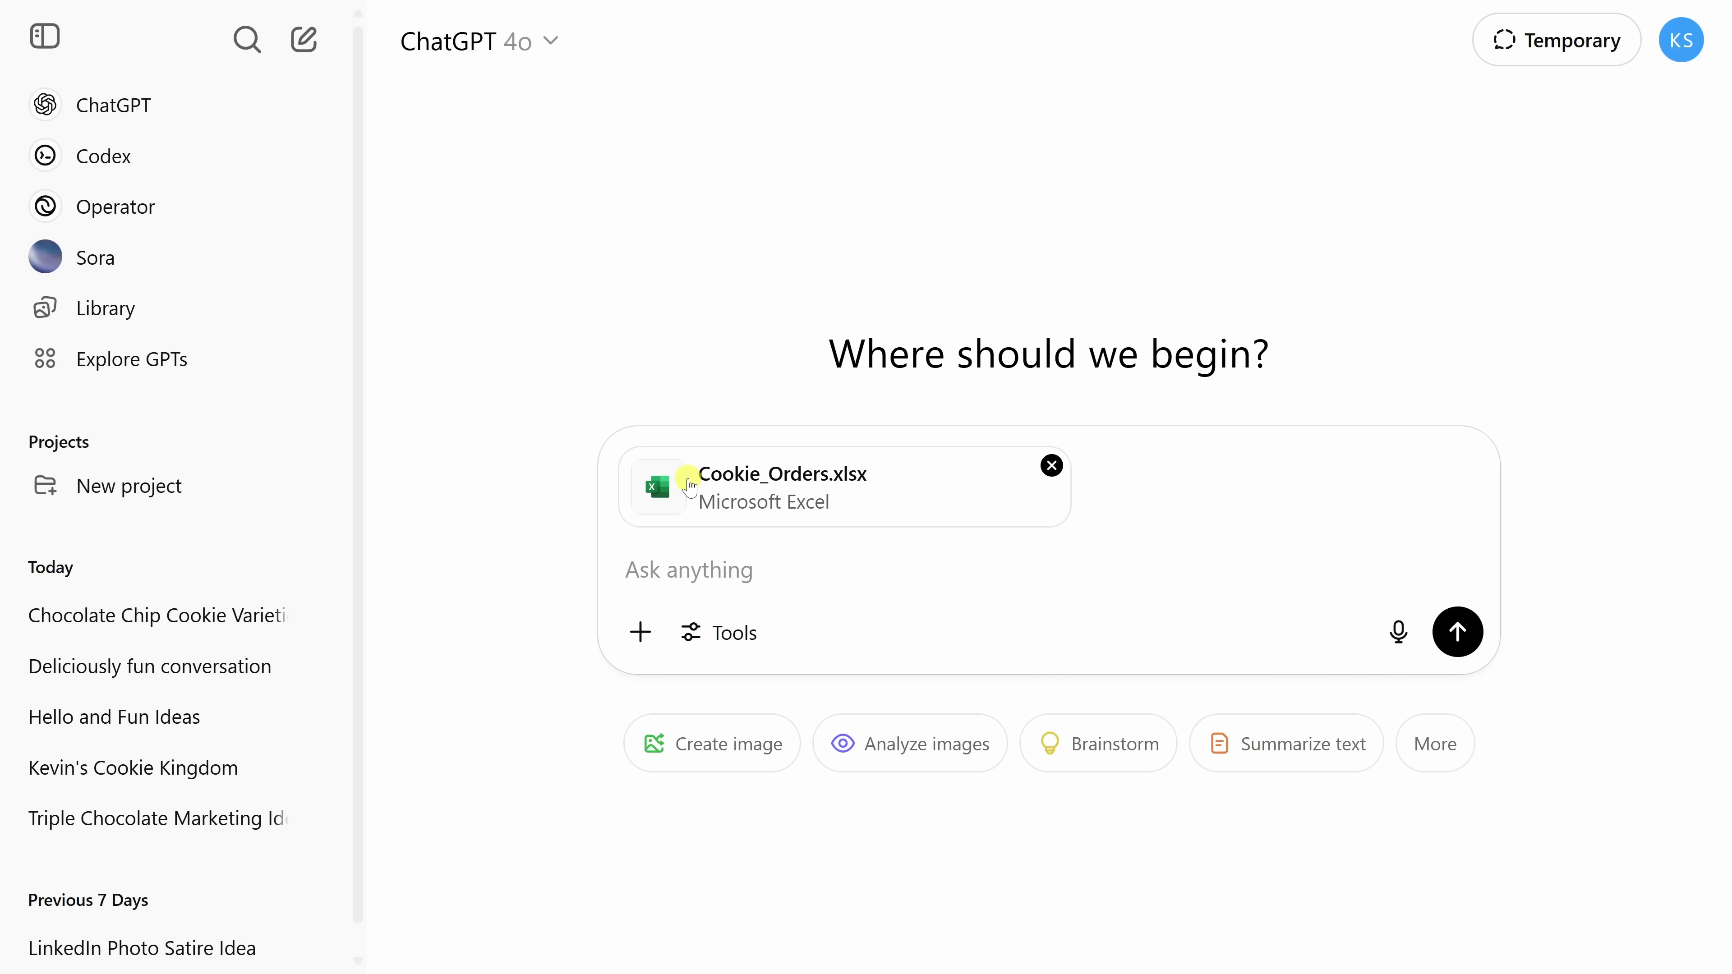
text(What's the most popular cookie type ordered?)
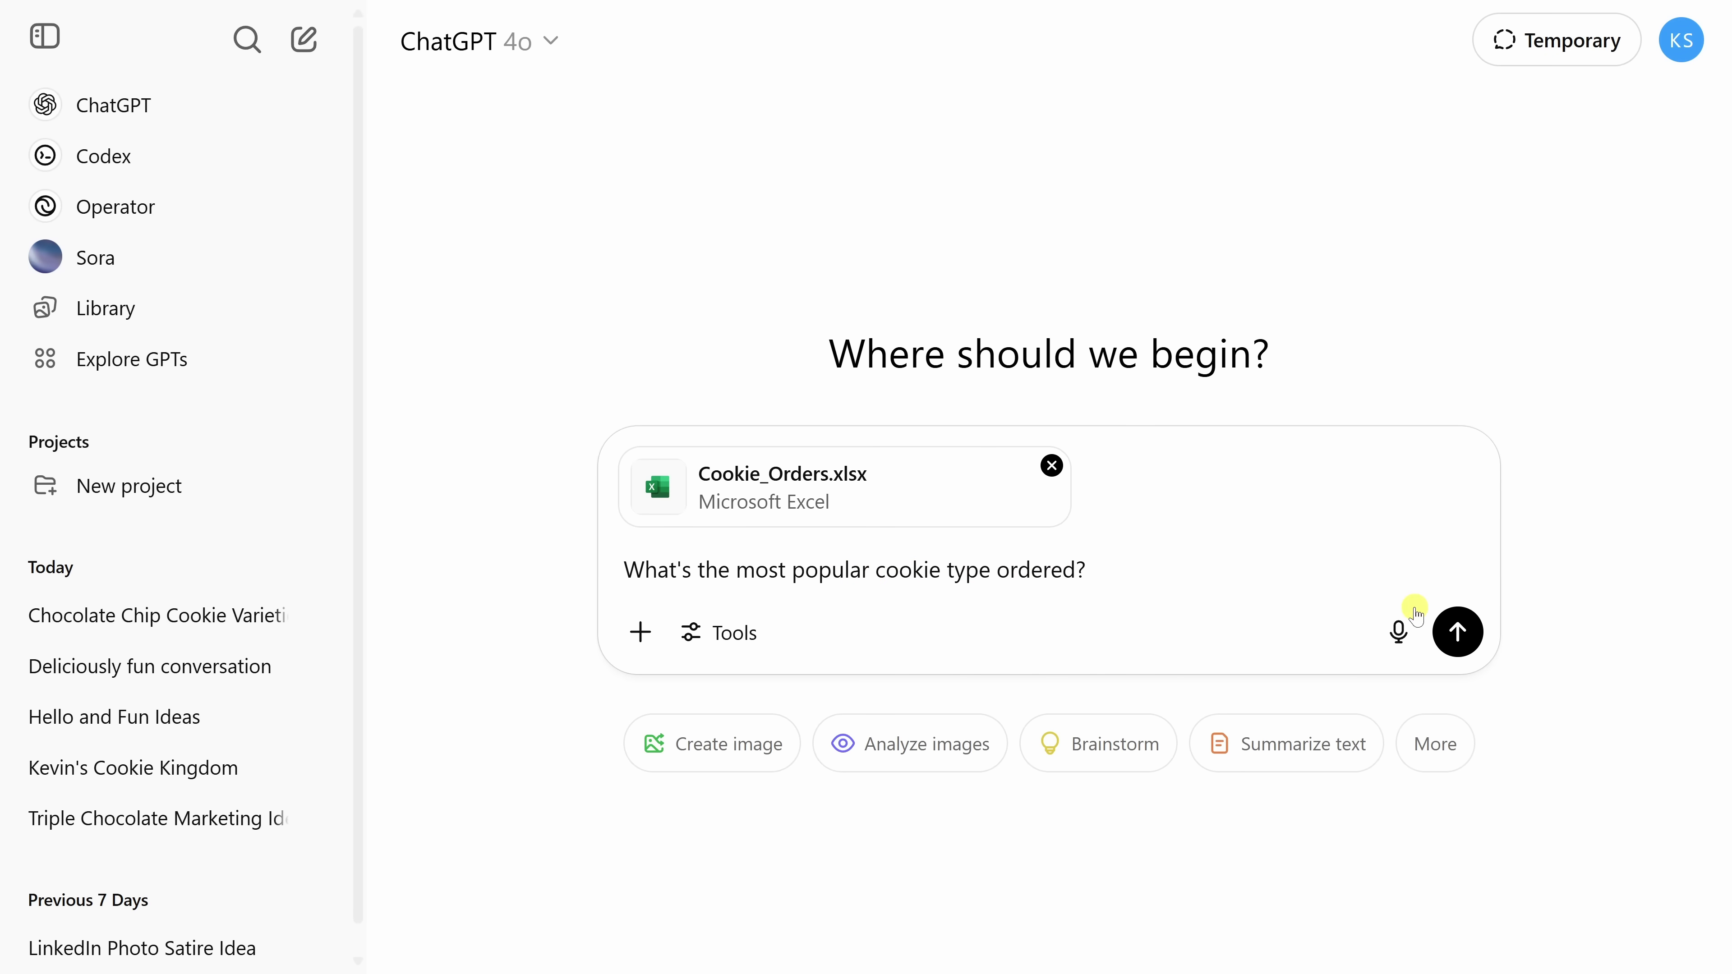
click(1457, 632)
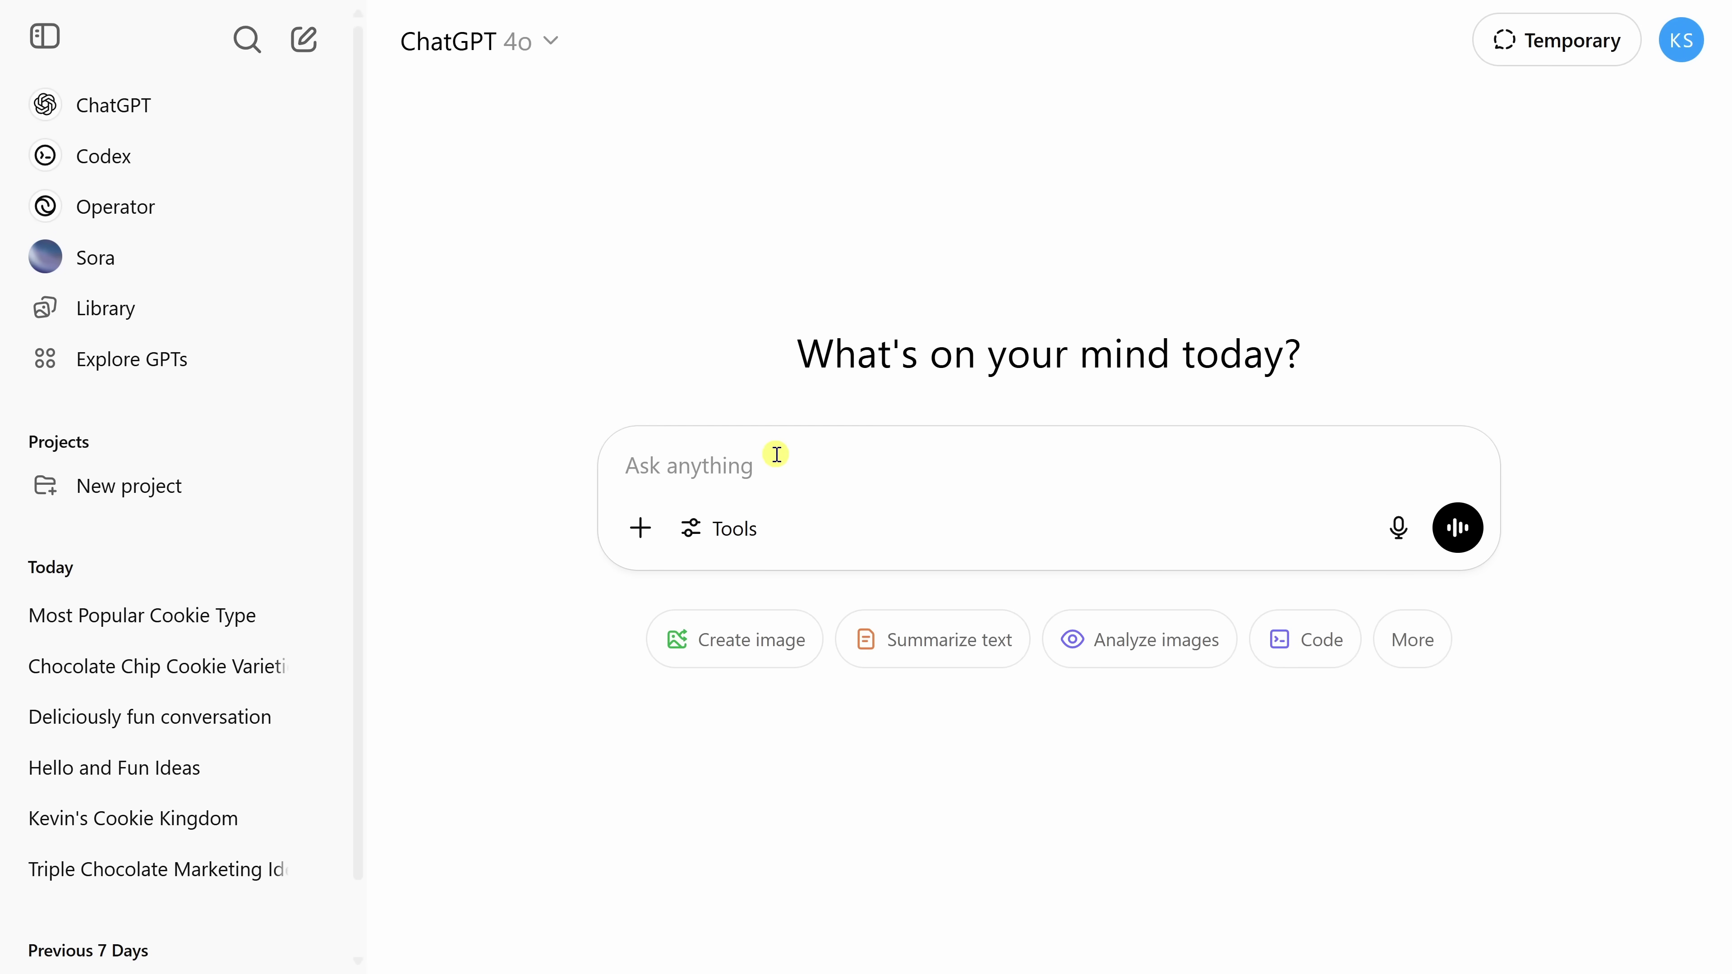
- Draft the prompt "What company makes the best cookies?" and try the web search and deep research tools on it without sending
text(What company makes the best cookies?)
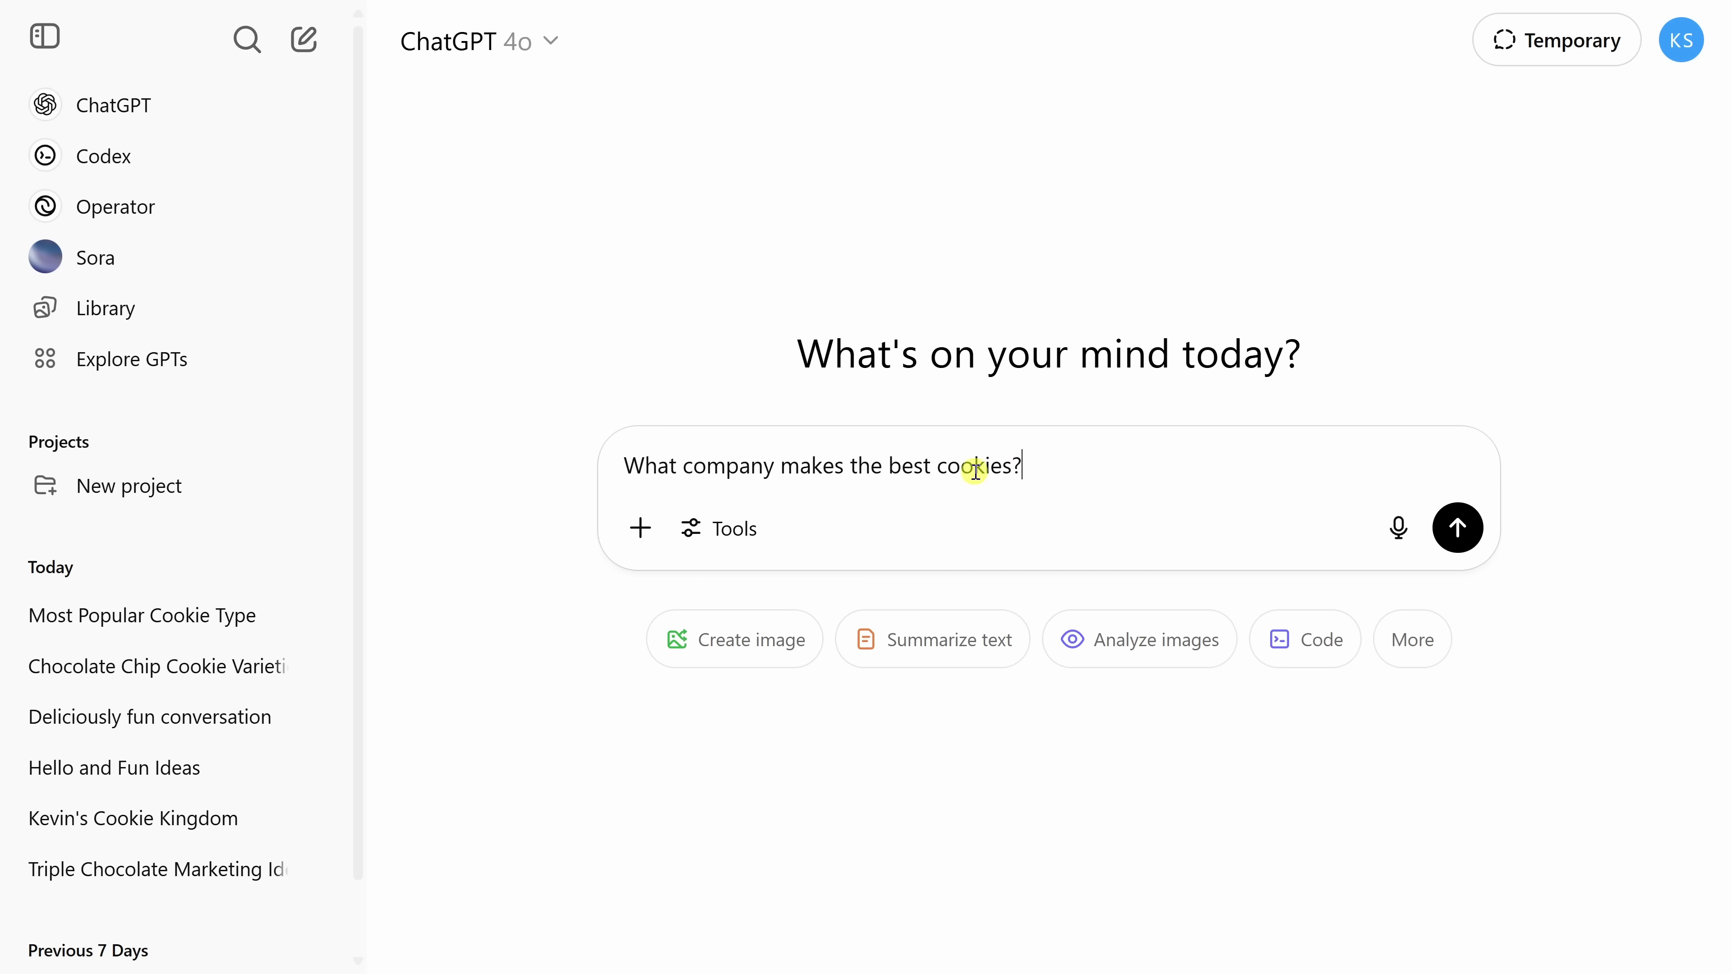
click(717, 549)
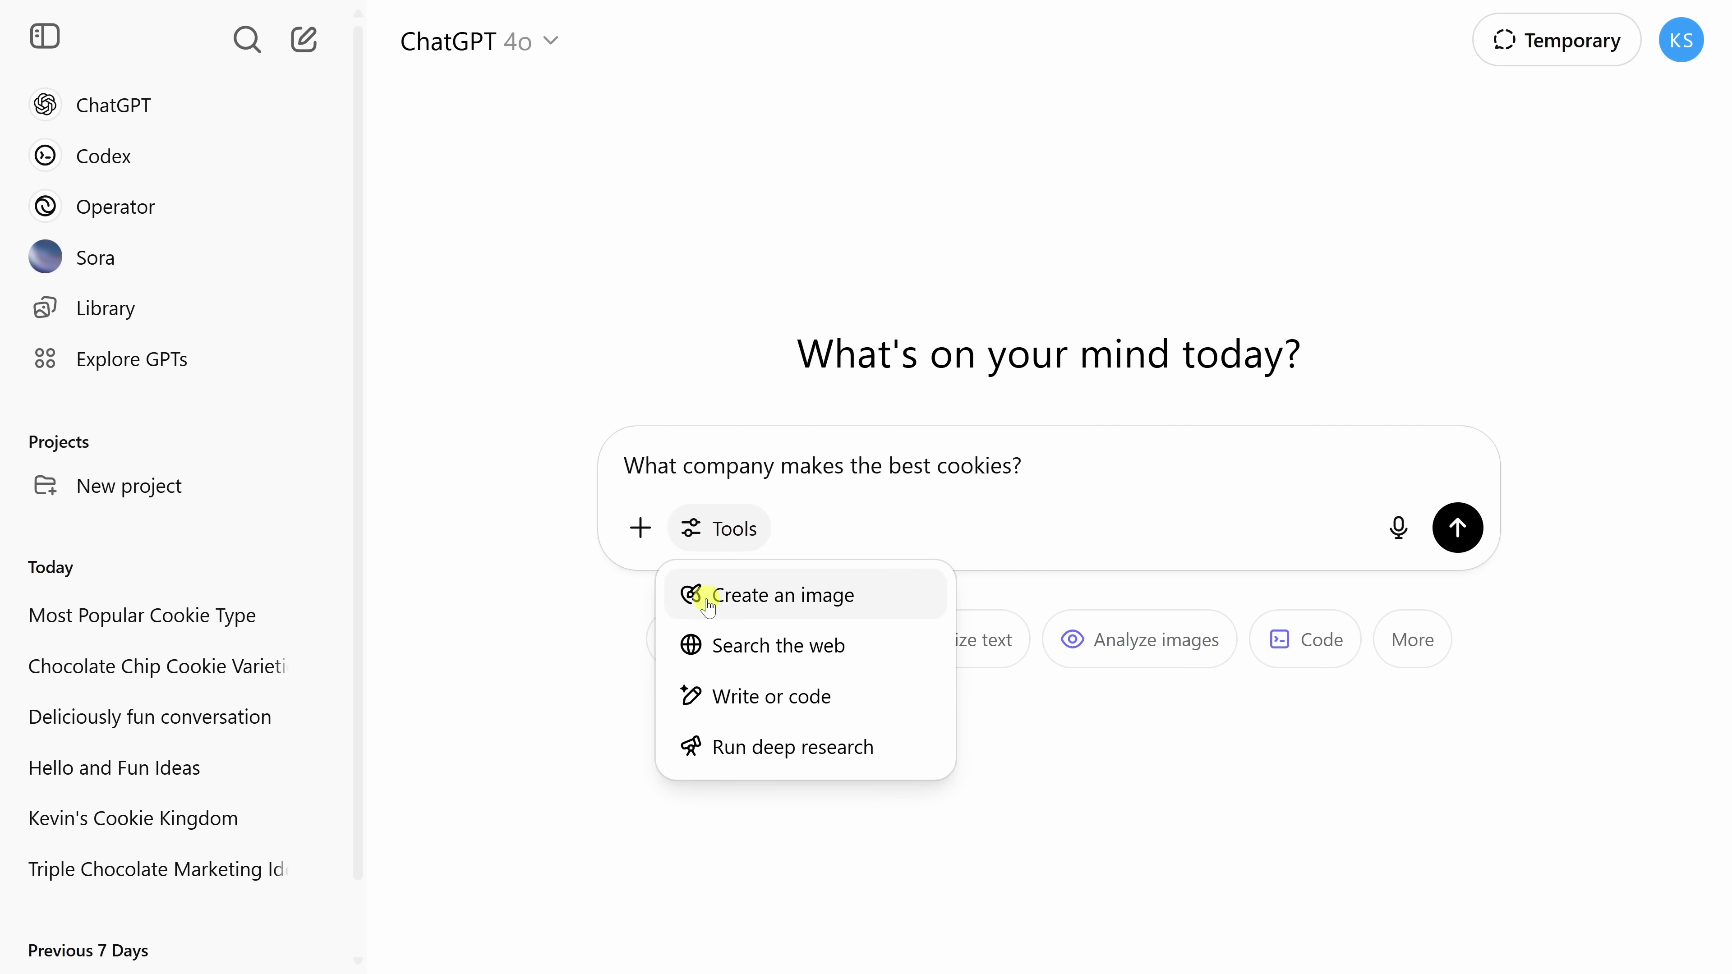
click(755, 665)
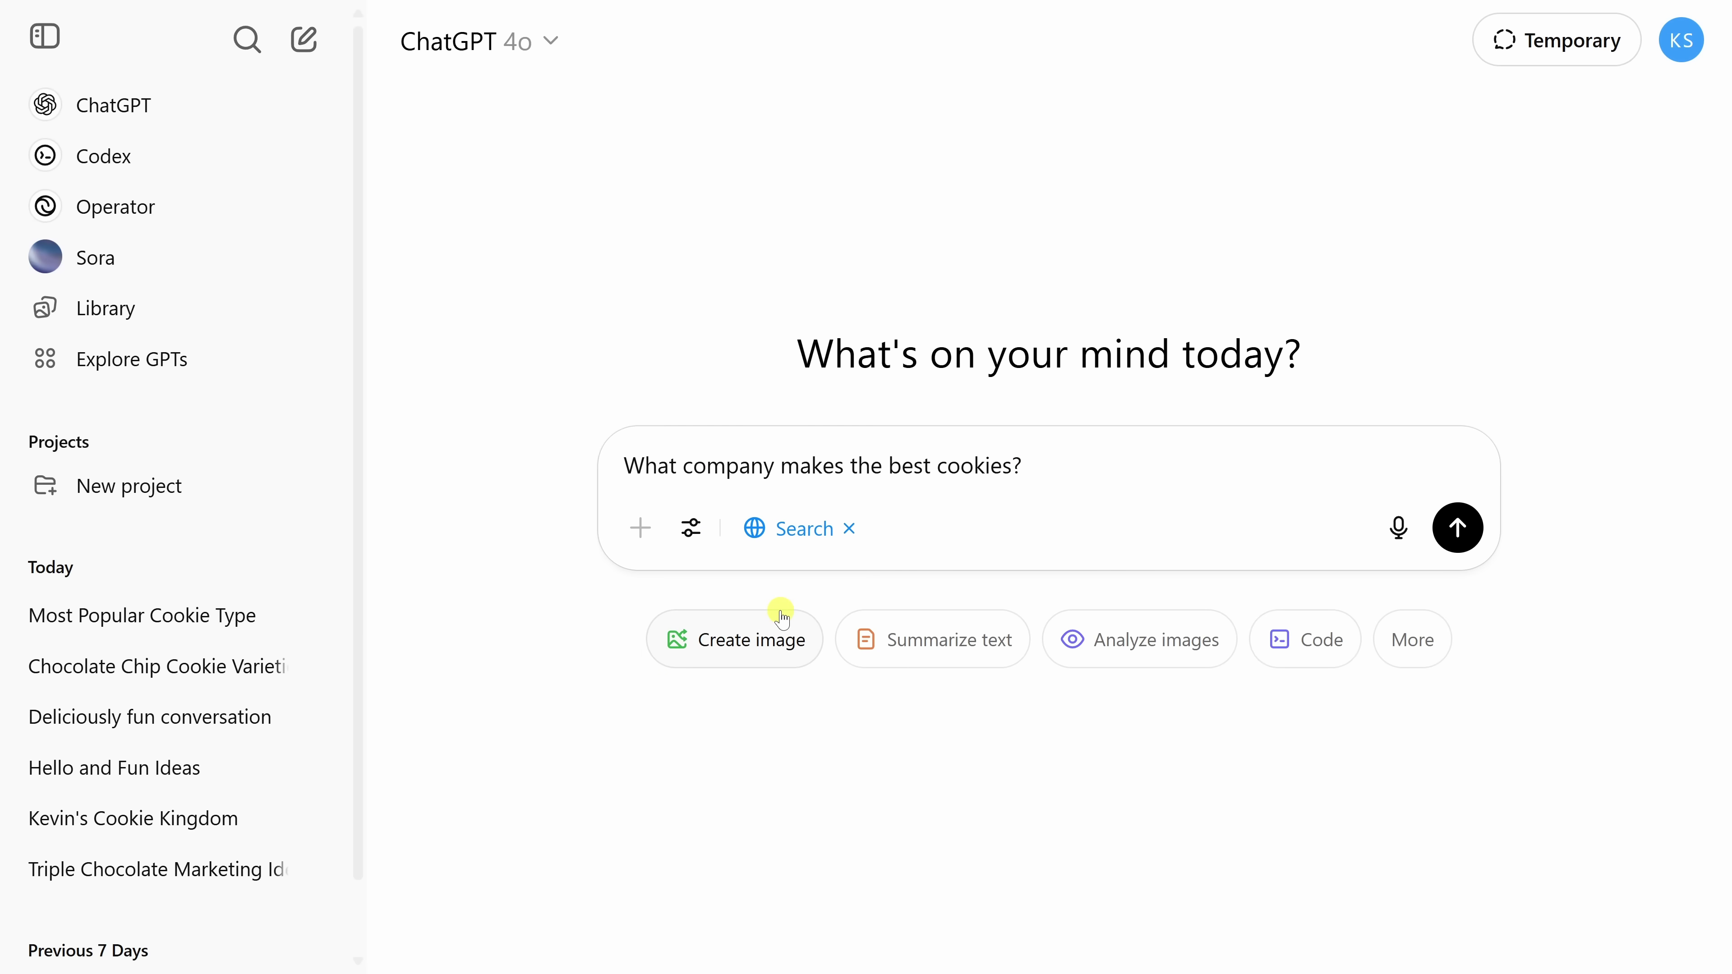
click(852, 530)
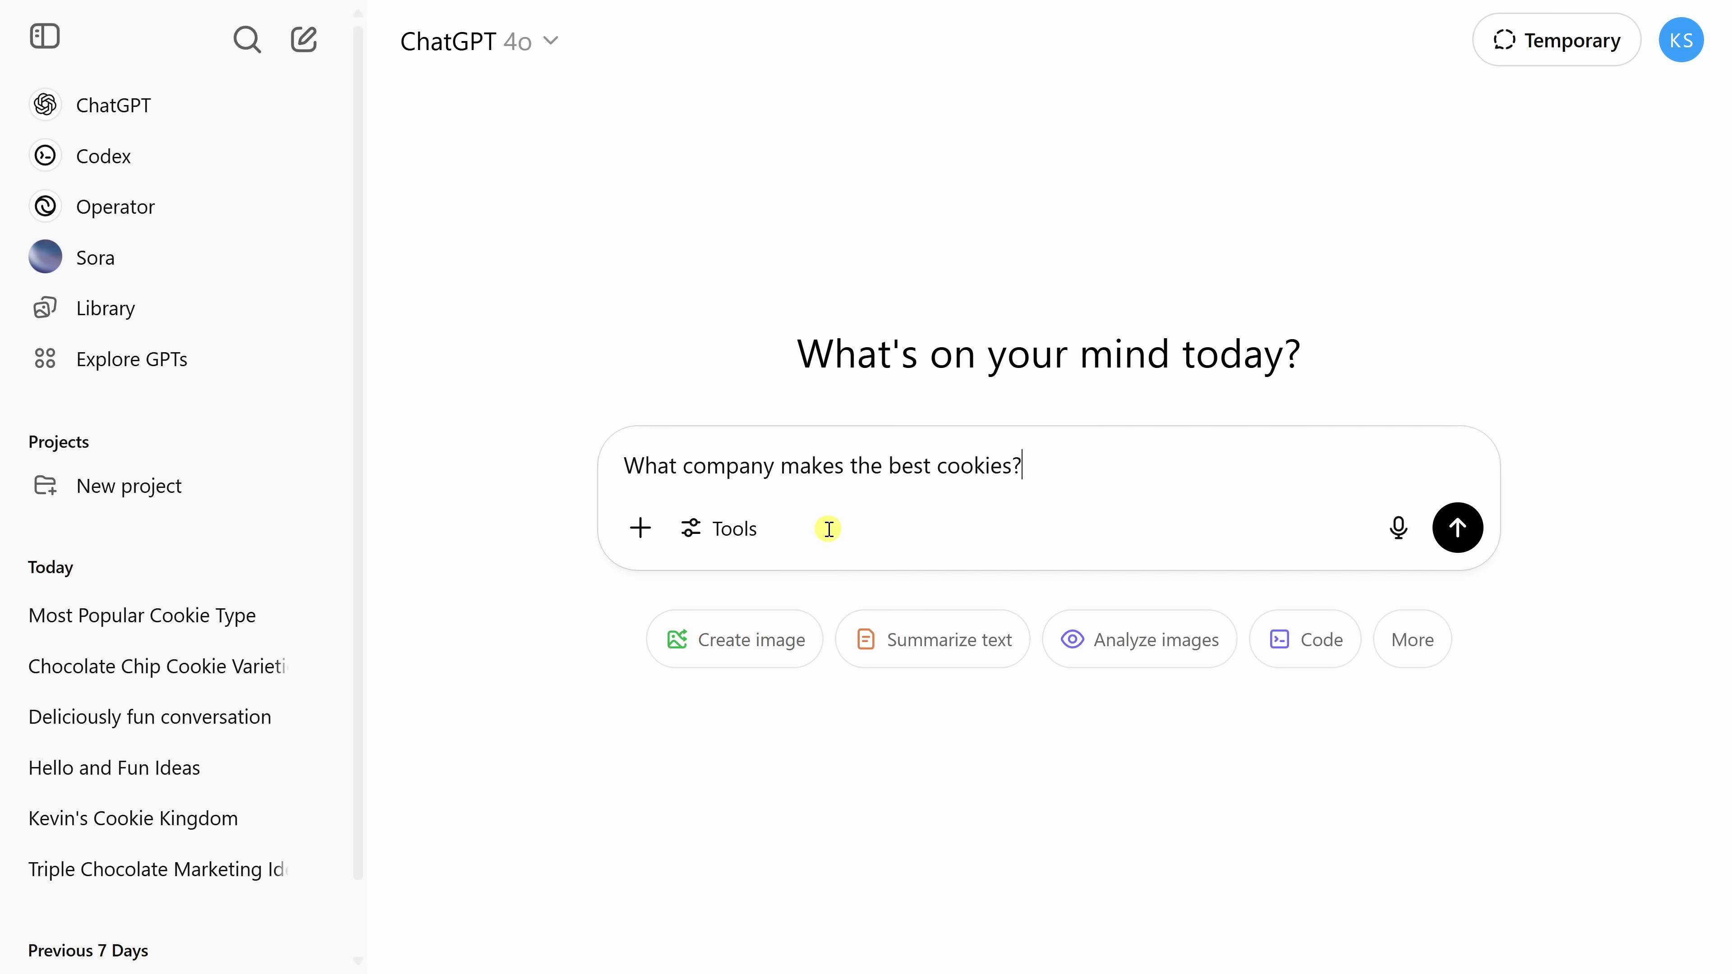
click(748, 532)
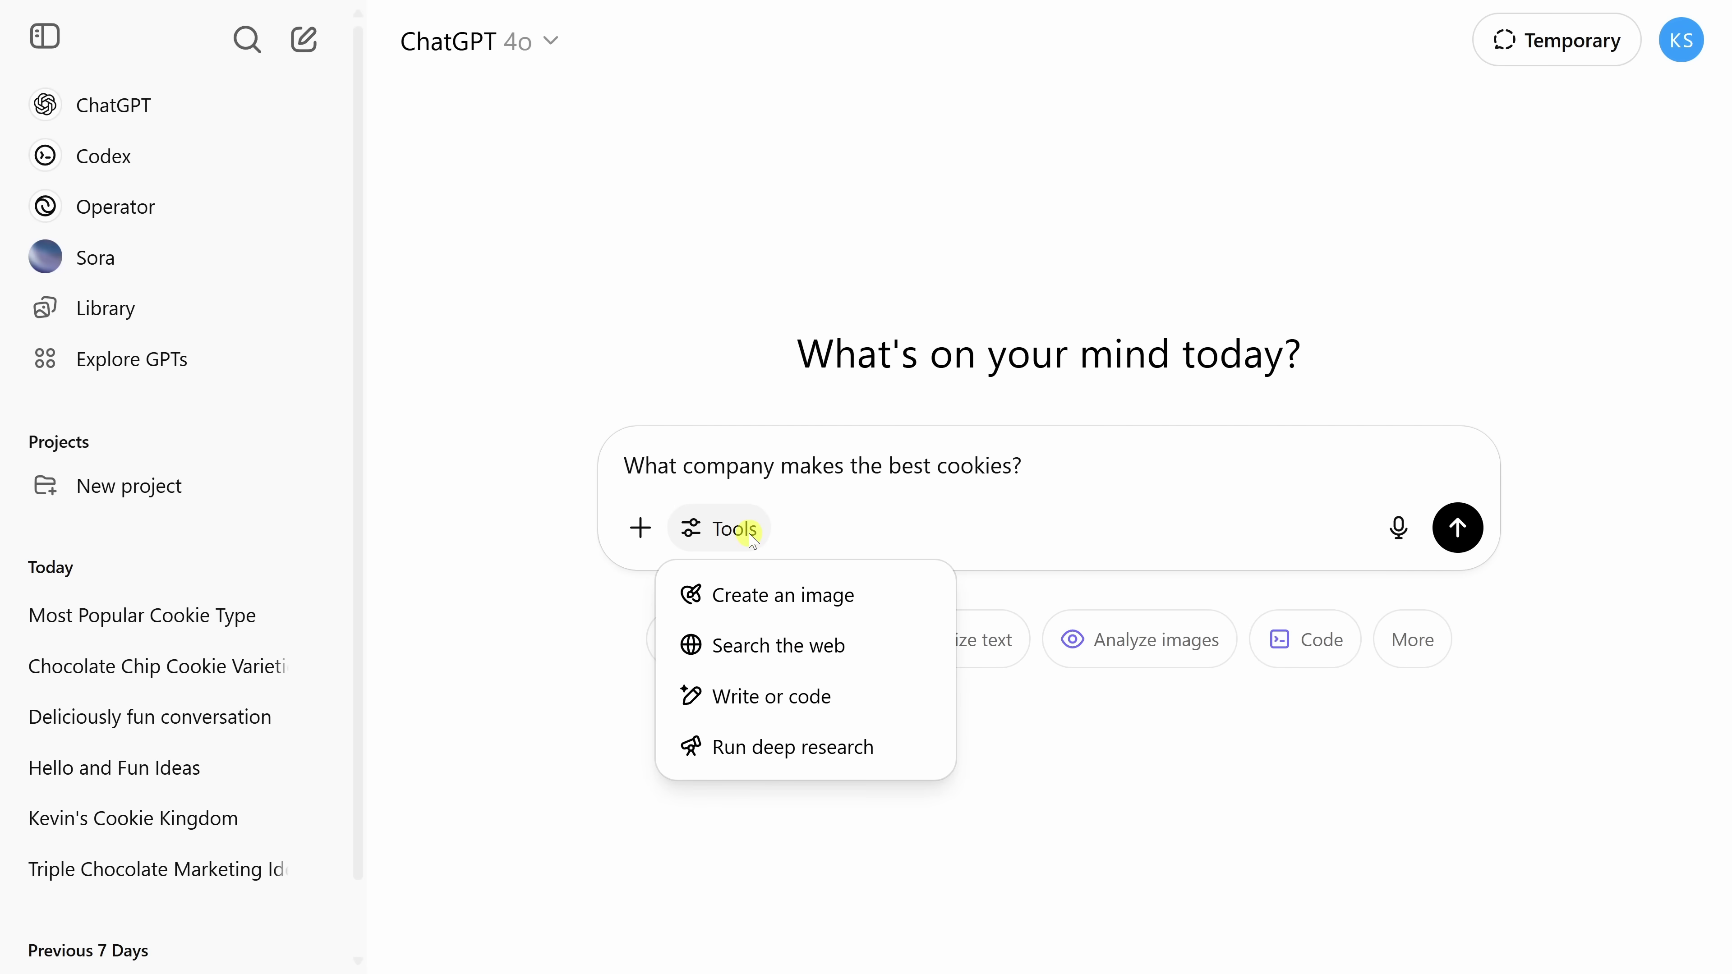
click(769, 744)
click(989, 530)
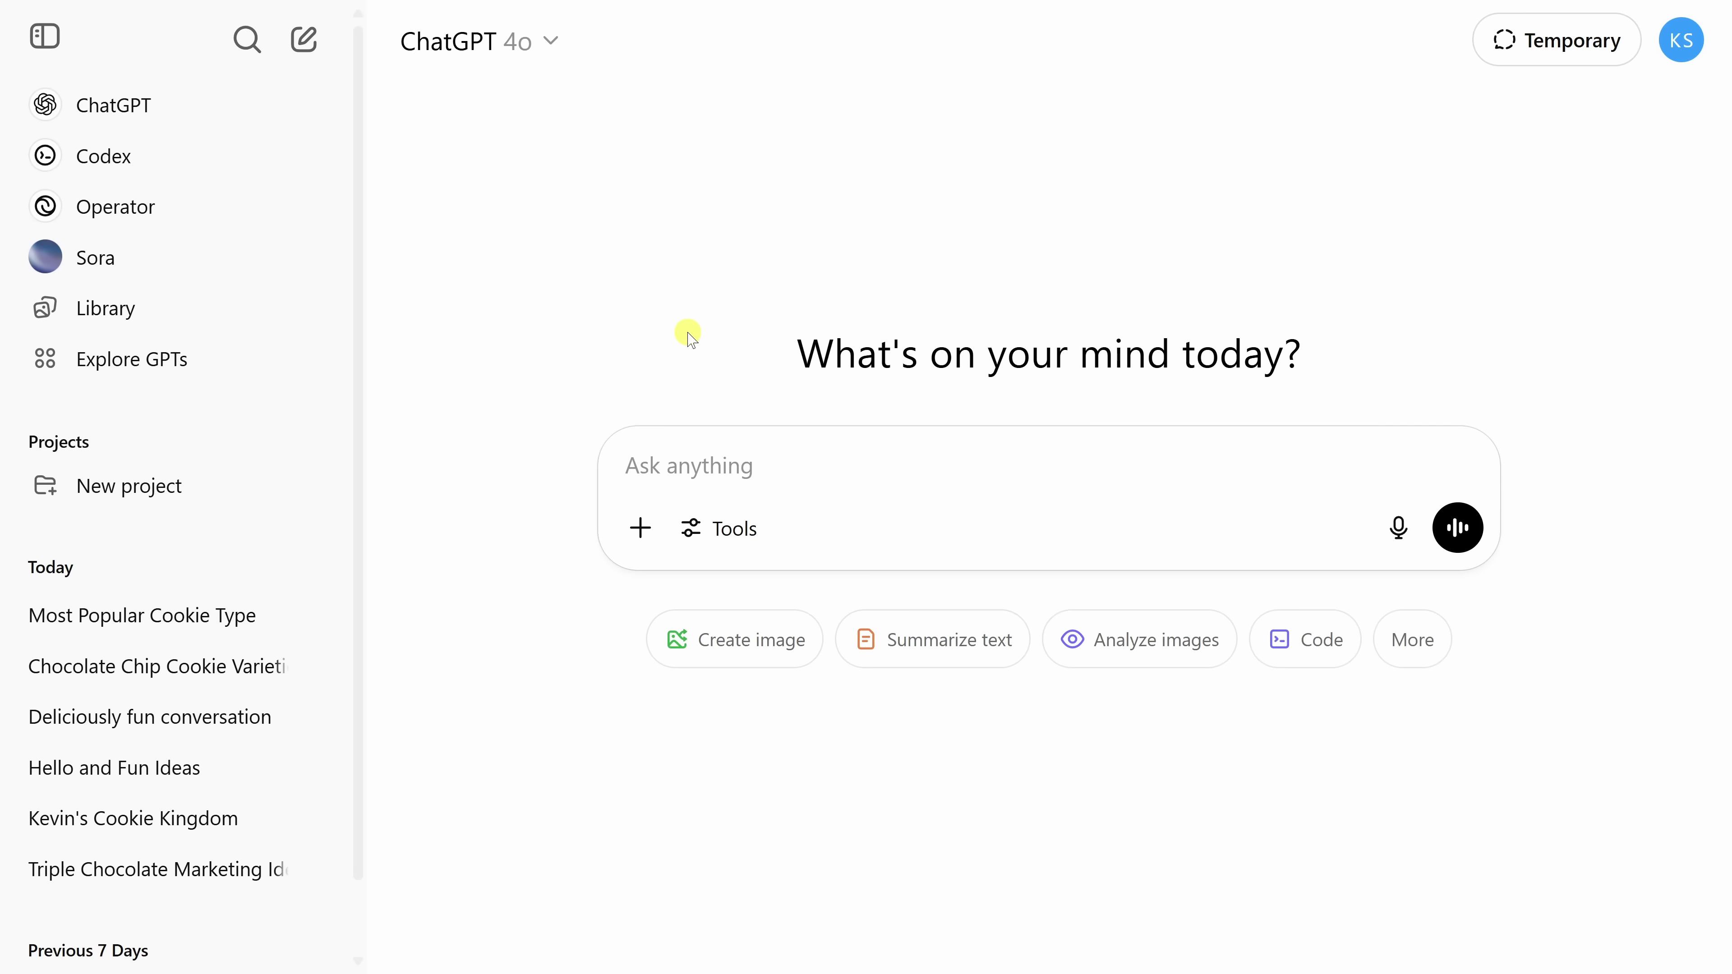
- Look through the available ChatGPT models, including the additional ones, without switching from GPT-4o
click(544, 45)
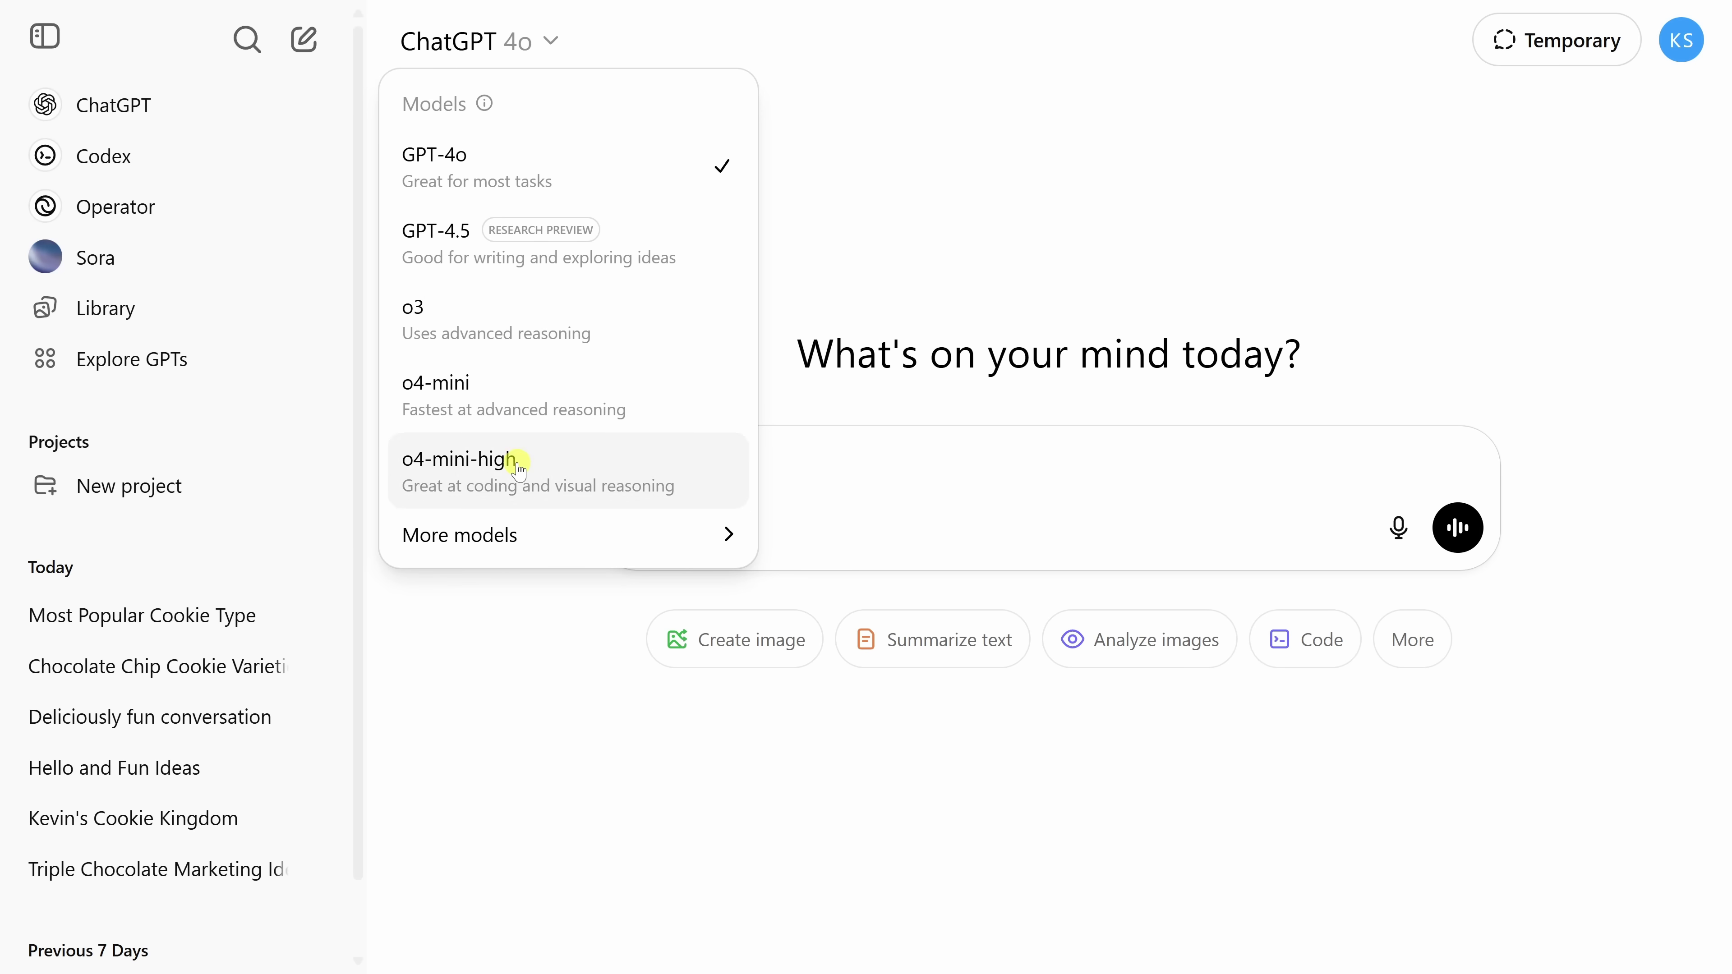
mouse_move(518, 534)
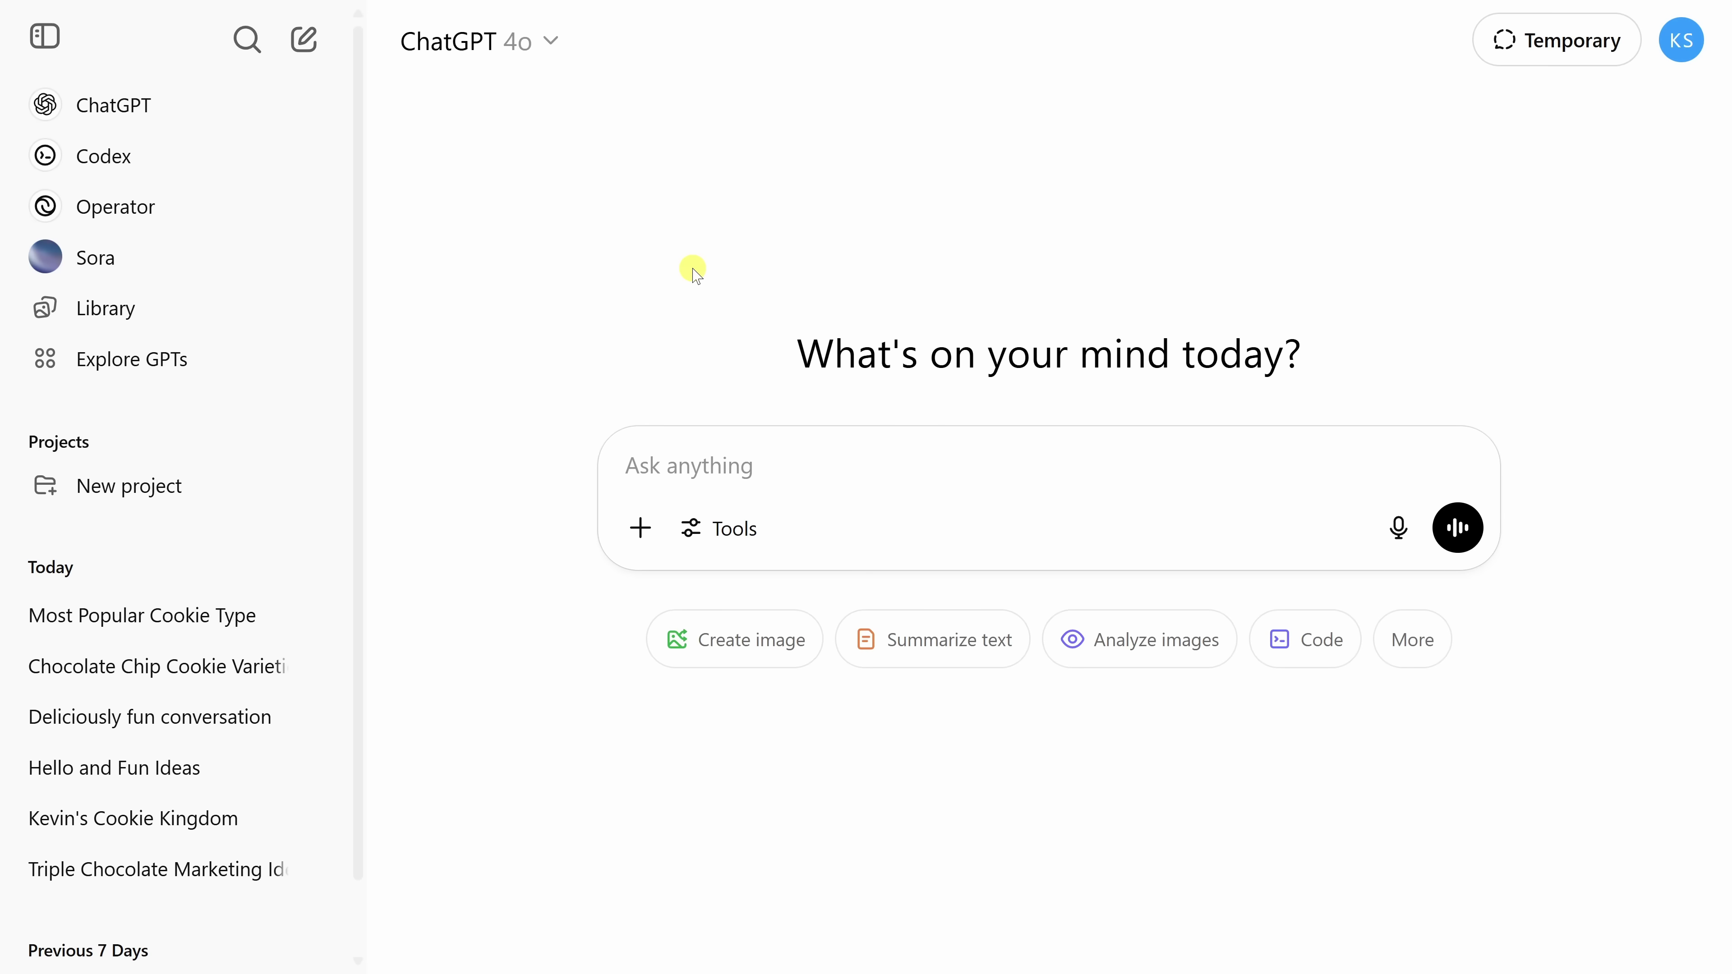
- Use the Canvas writing tool to send the prompt "Write a song about the Kevin Cookie Company"
click(709, 455)
text(Write a song about the Kevin Cookie Company)
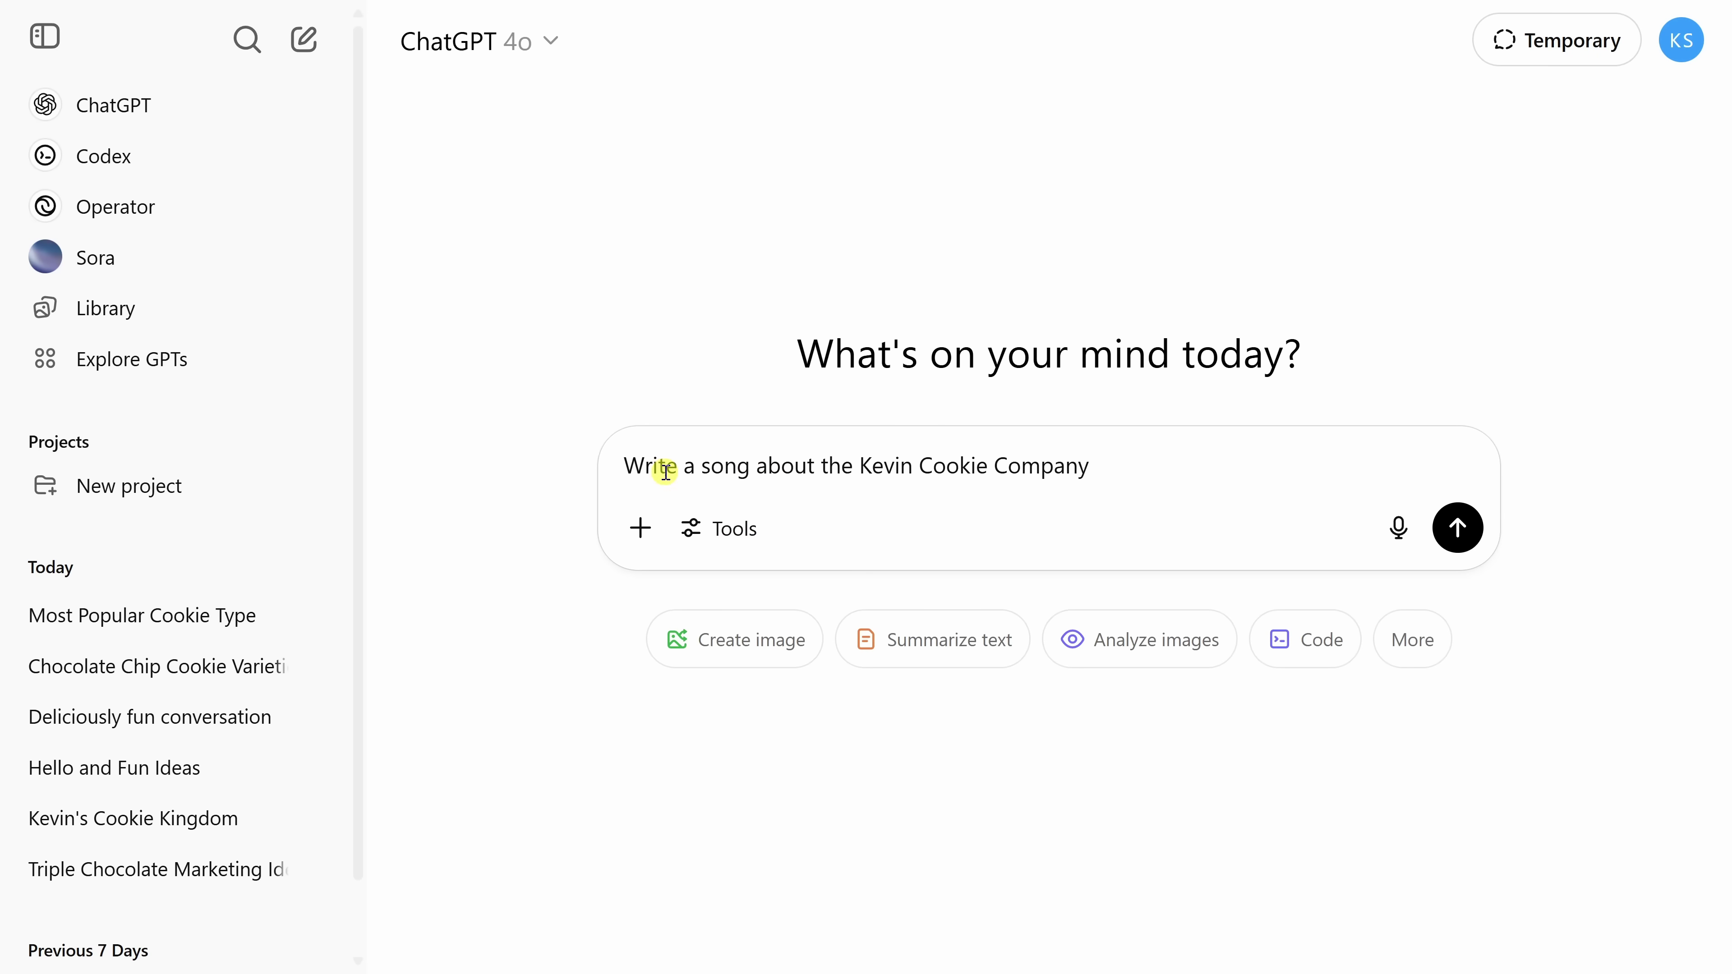
click(735, 532)
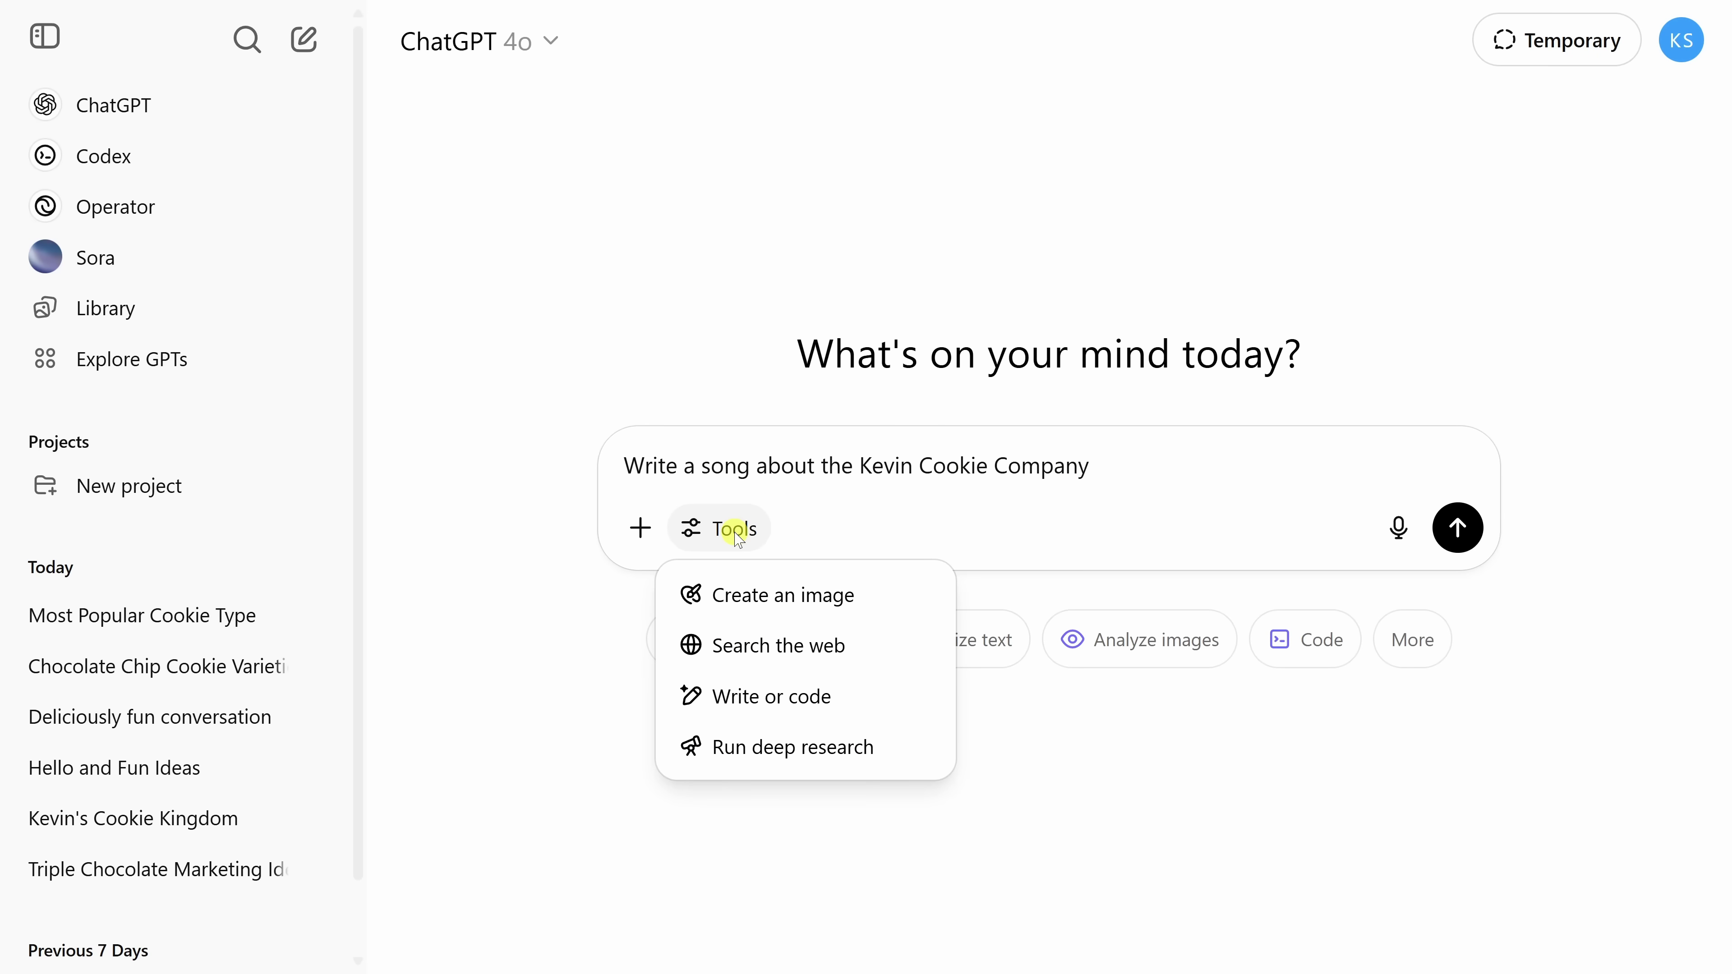
click(762, 709)
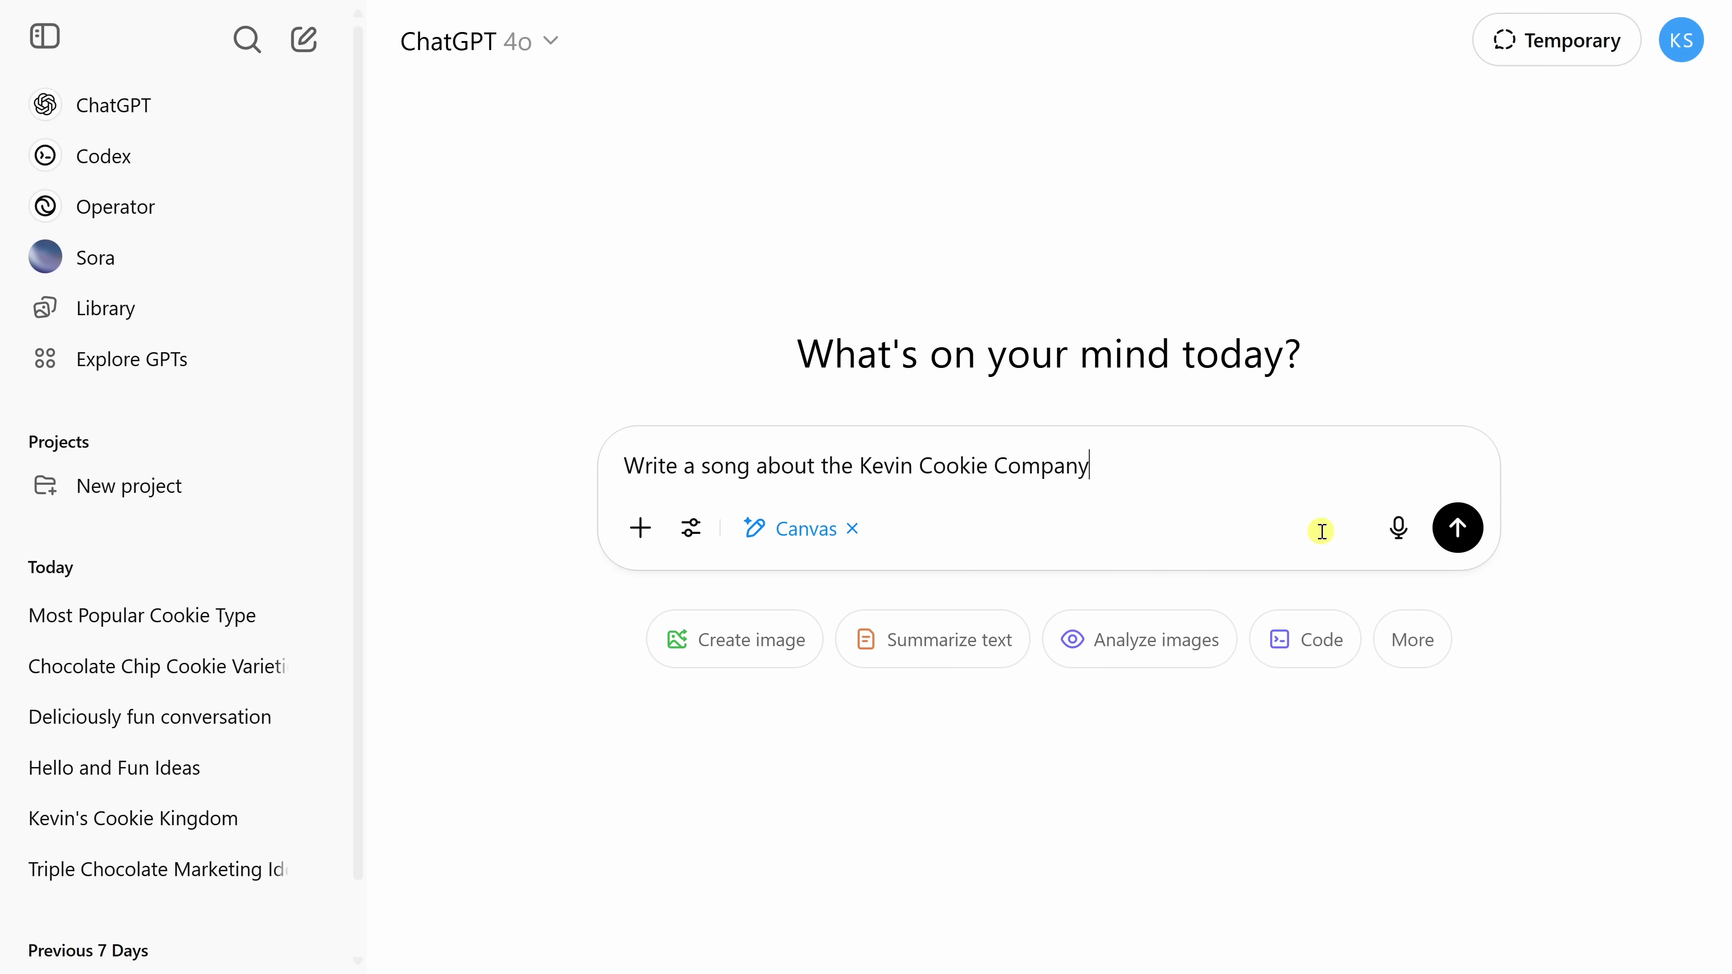
click(1459, 528)
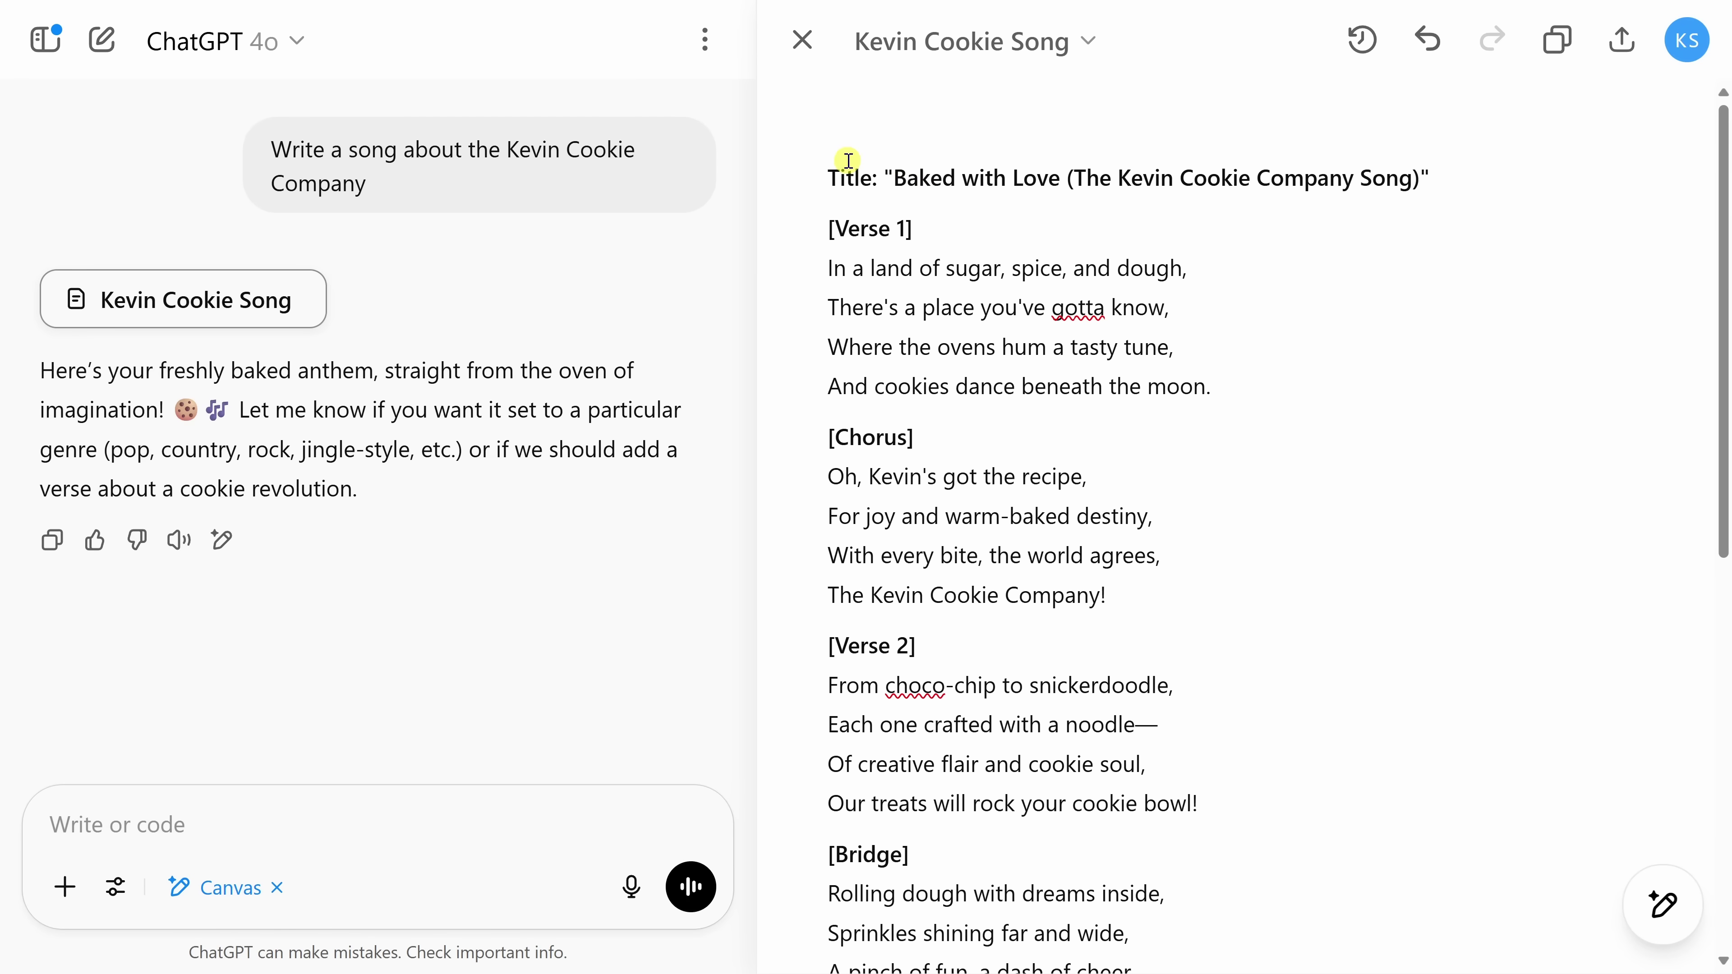
- Replace the song's title in the canvas with "Baked to Perfection" and send the request "I want this to be a pop song"
drag(895, 175, 1000, 178)
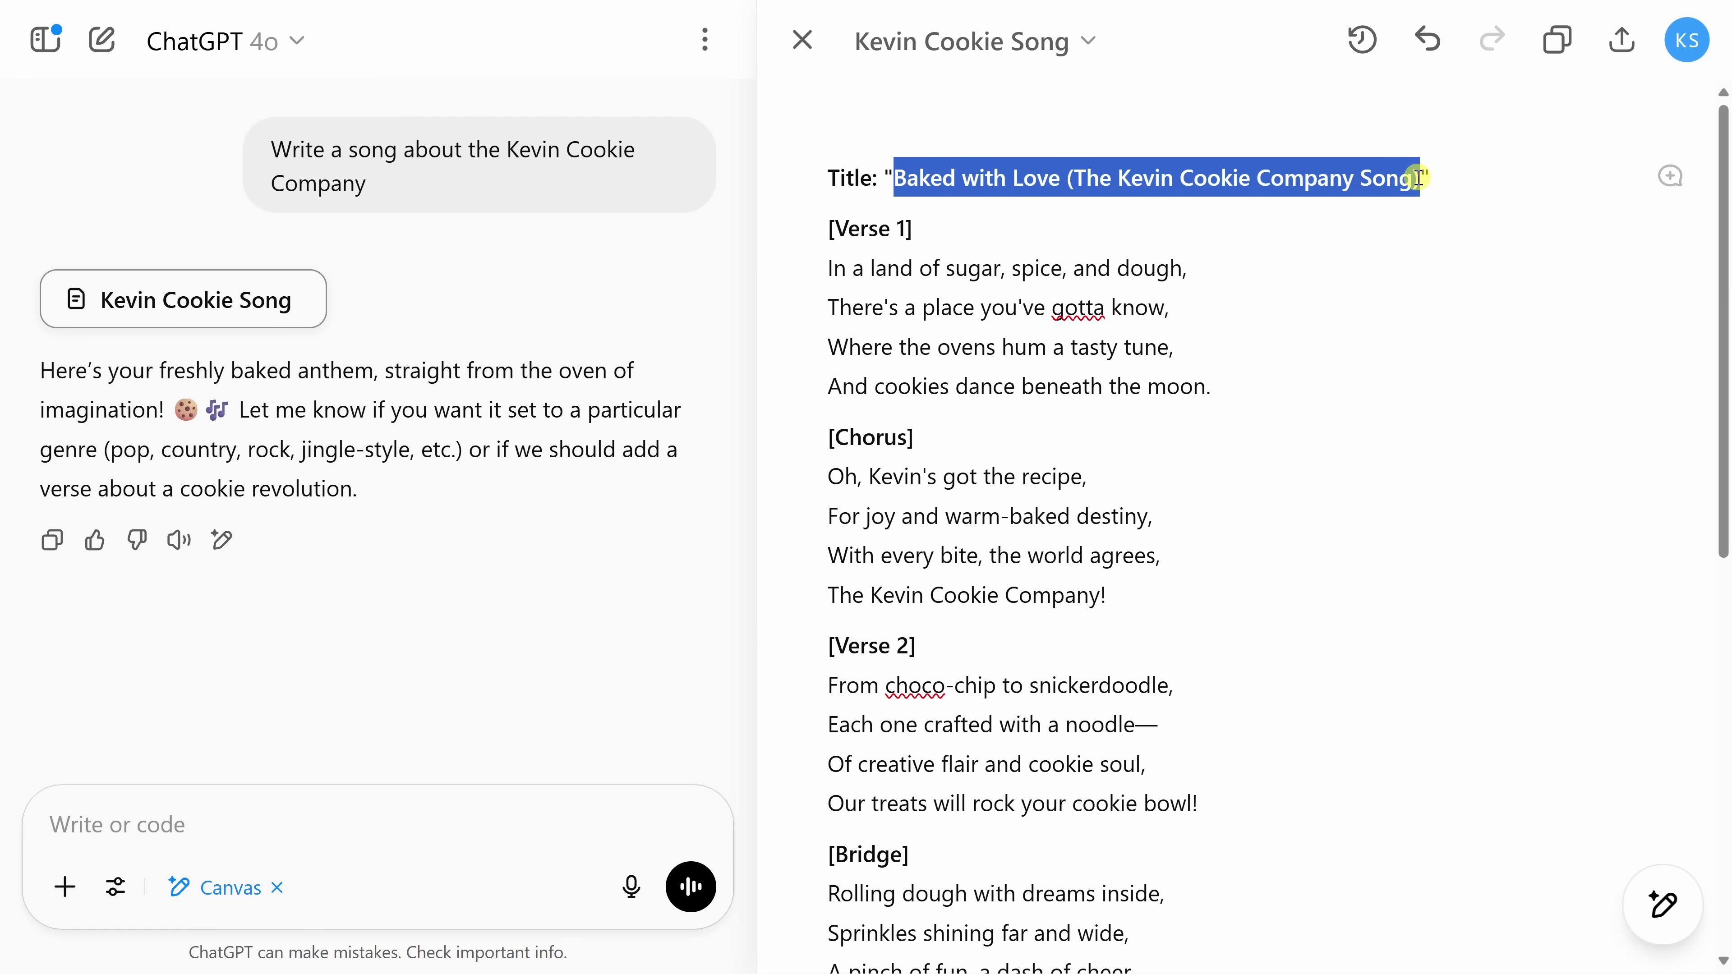
text(Baked to Perfection)
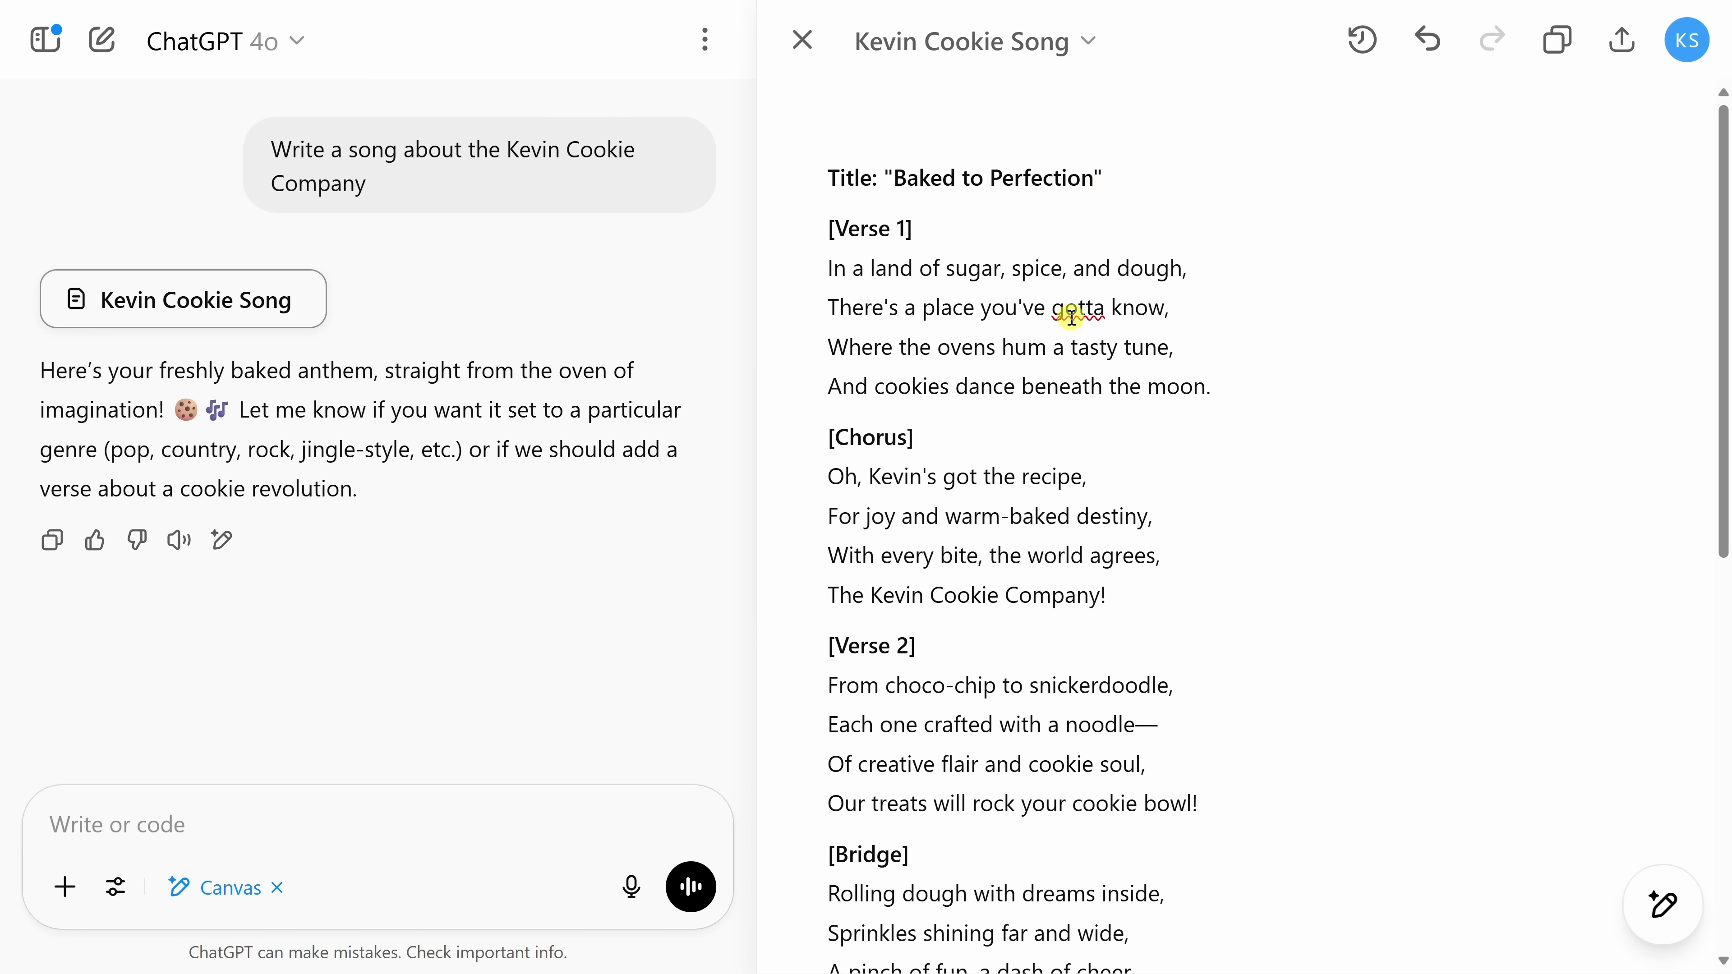
click(174, 826)
text(I want this to be a pop song)
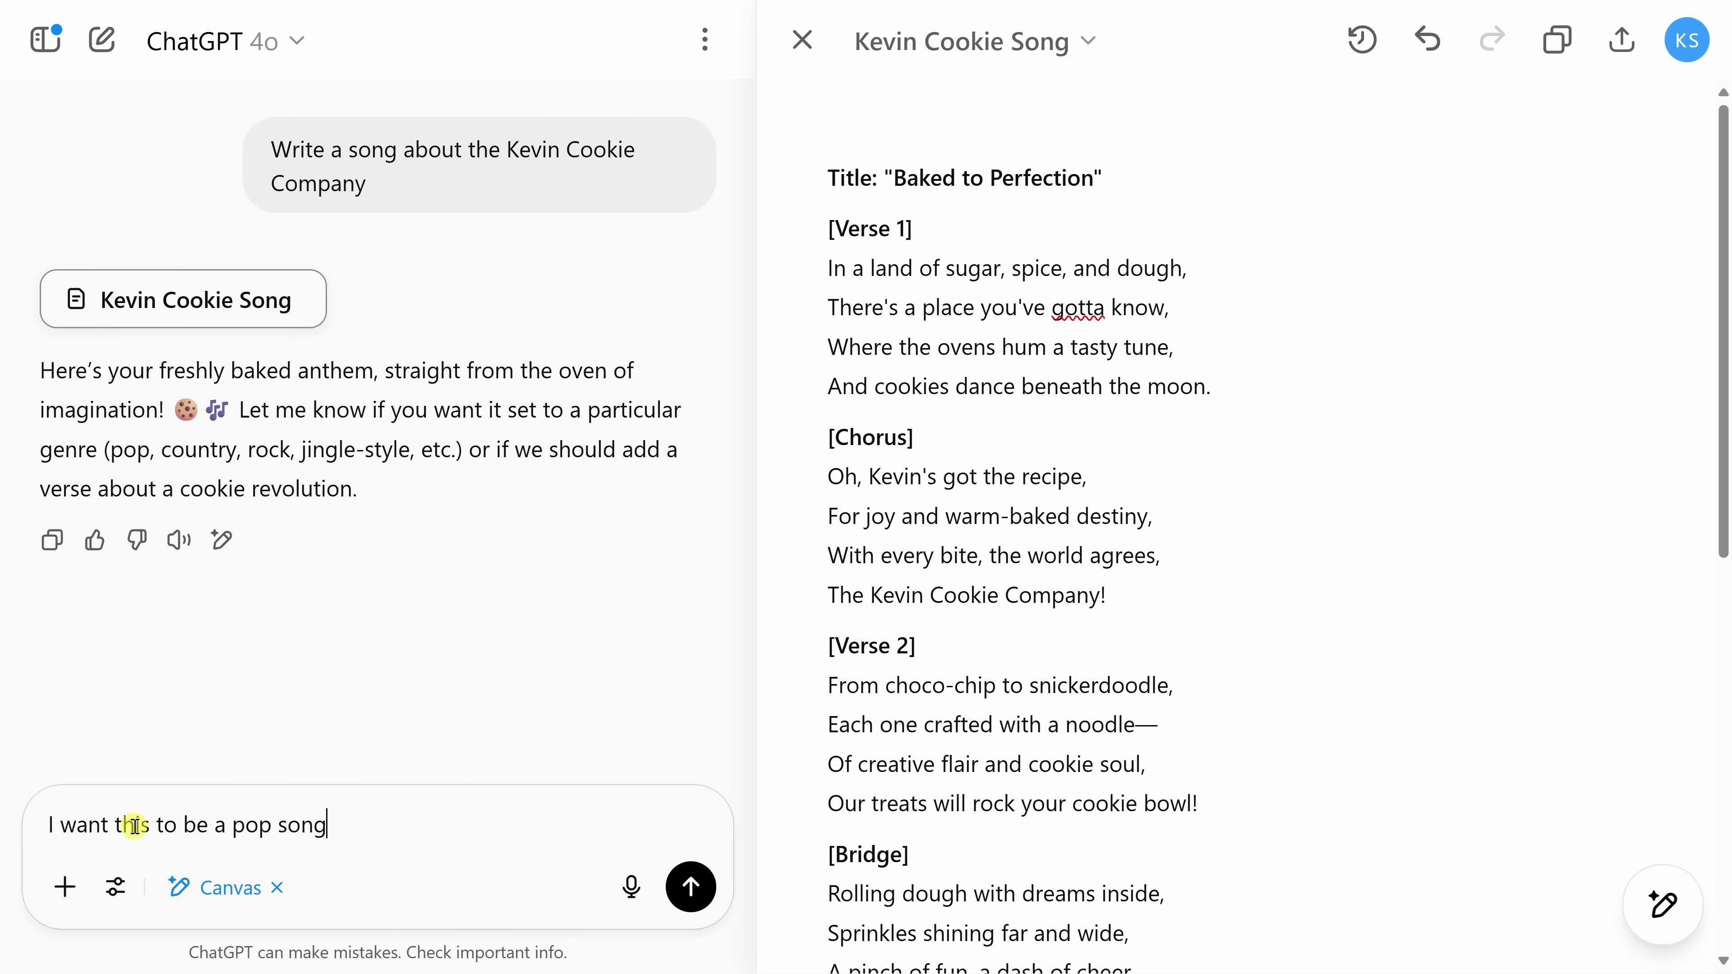
click(691, 885)
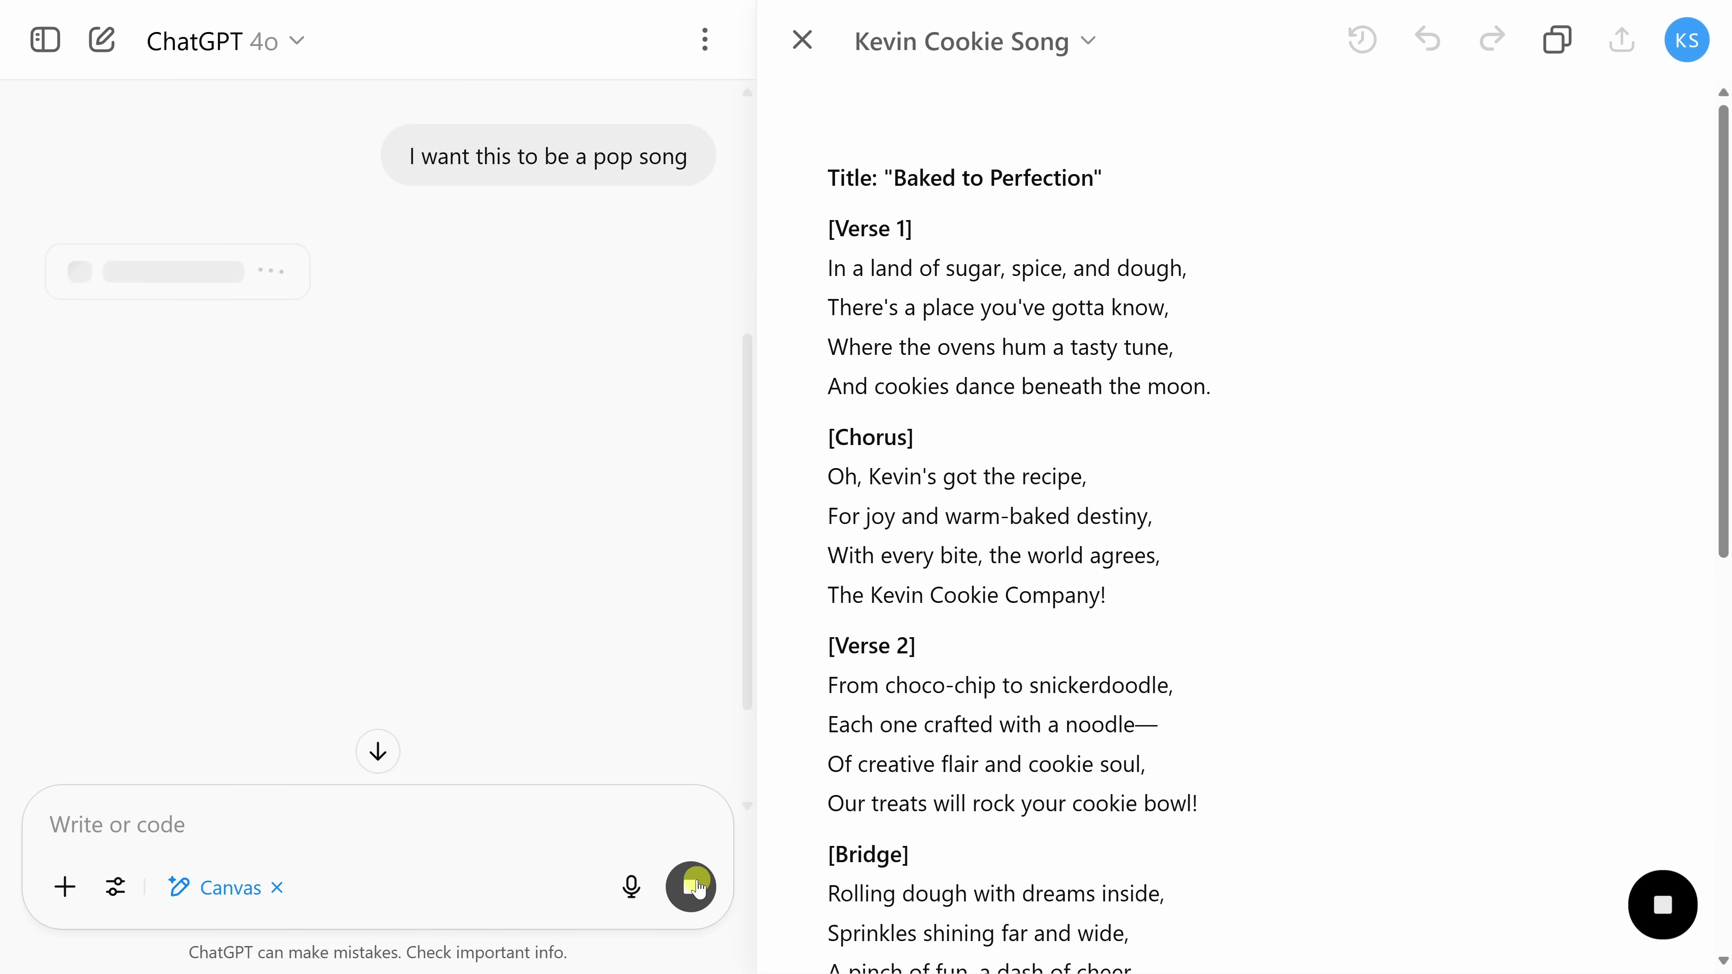